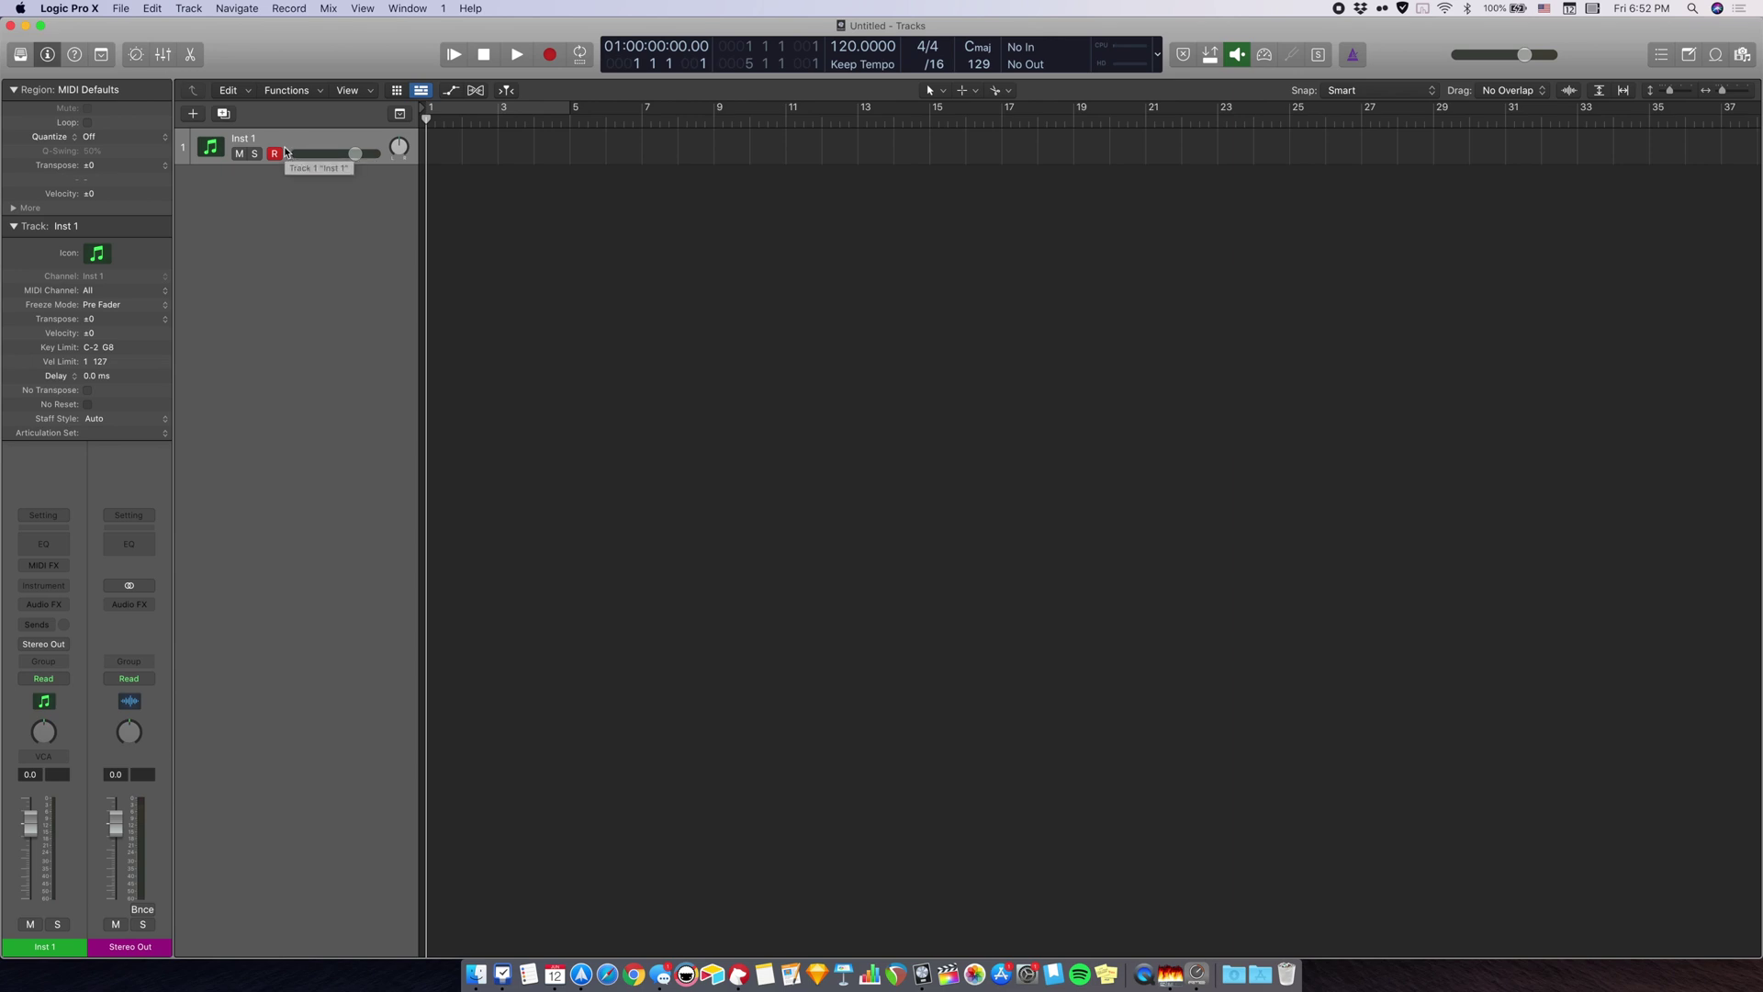
Open the MIDI Environment on its Mixer layer and move the window nearer the centre.
{"action": "right_click", "coordinate": [273, 208]}
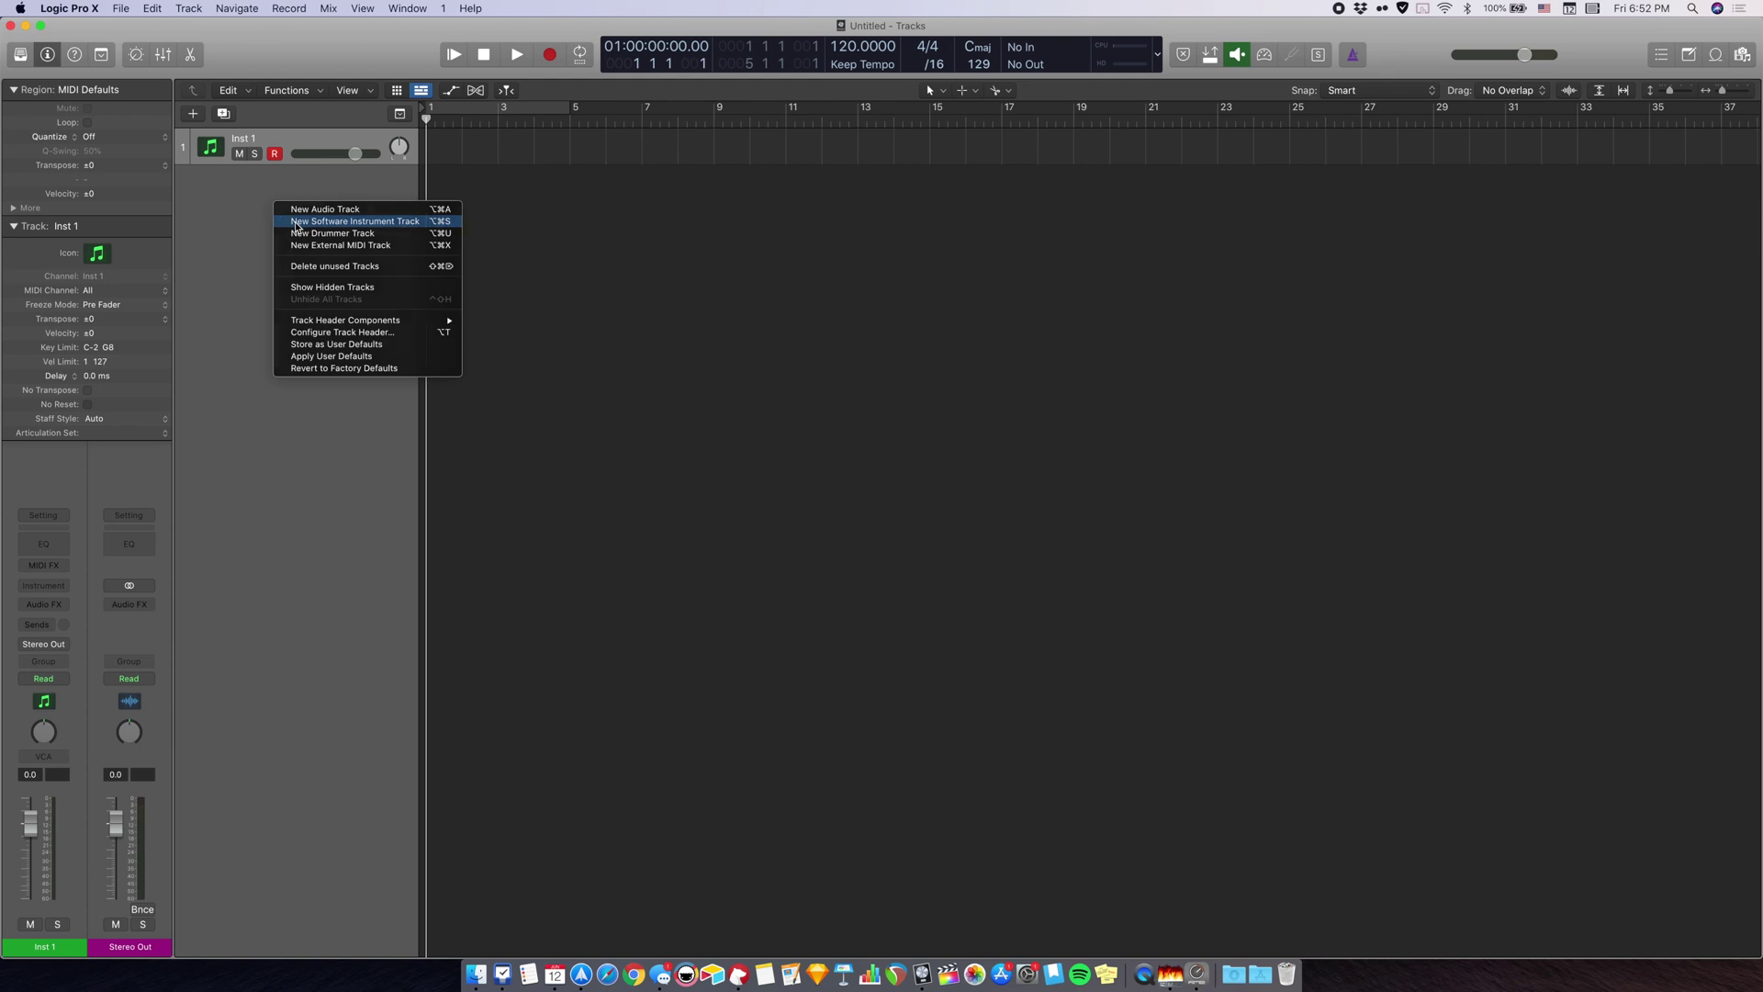
{"action": "left_click", "coordinate": [287, 180]}
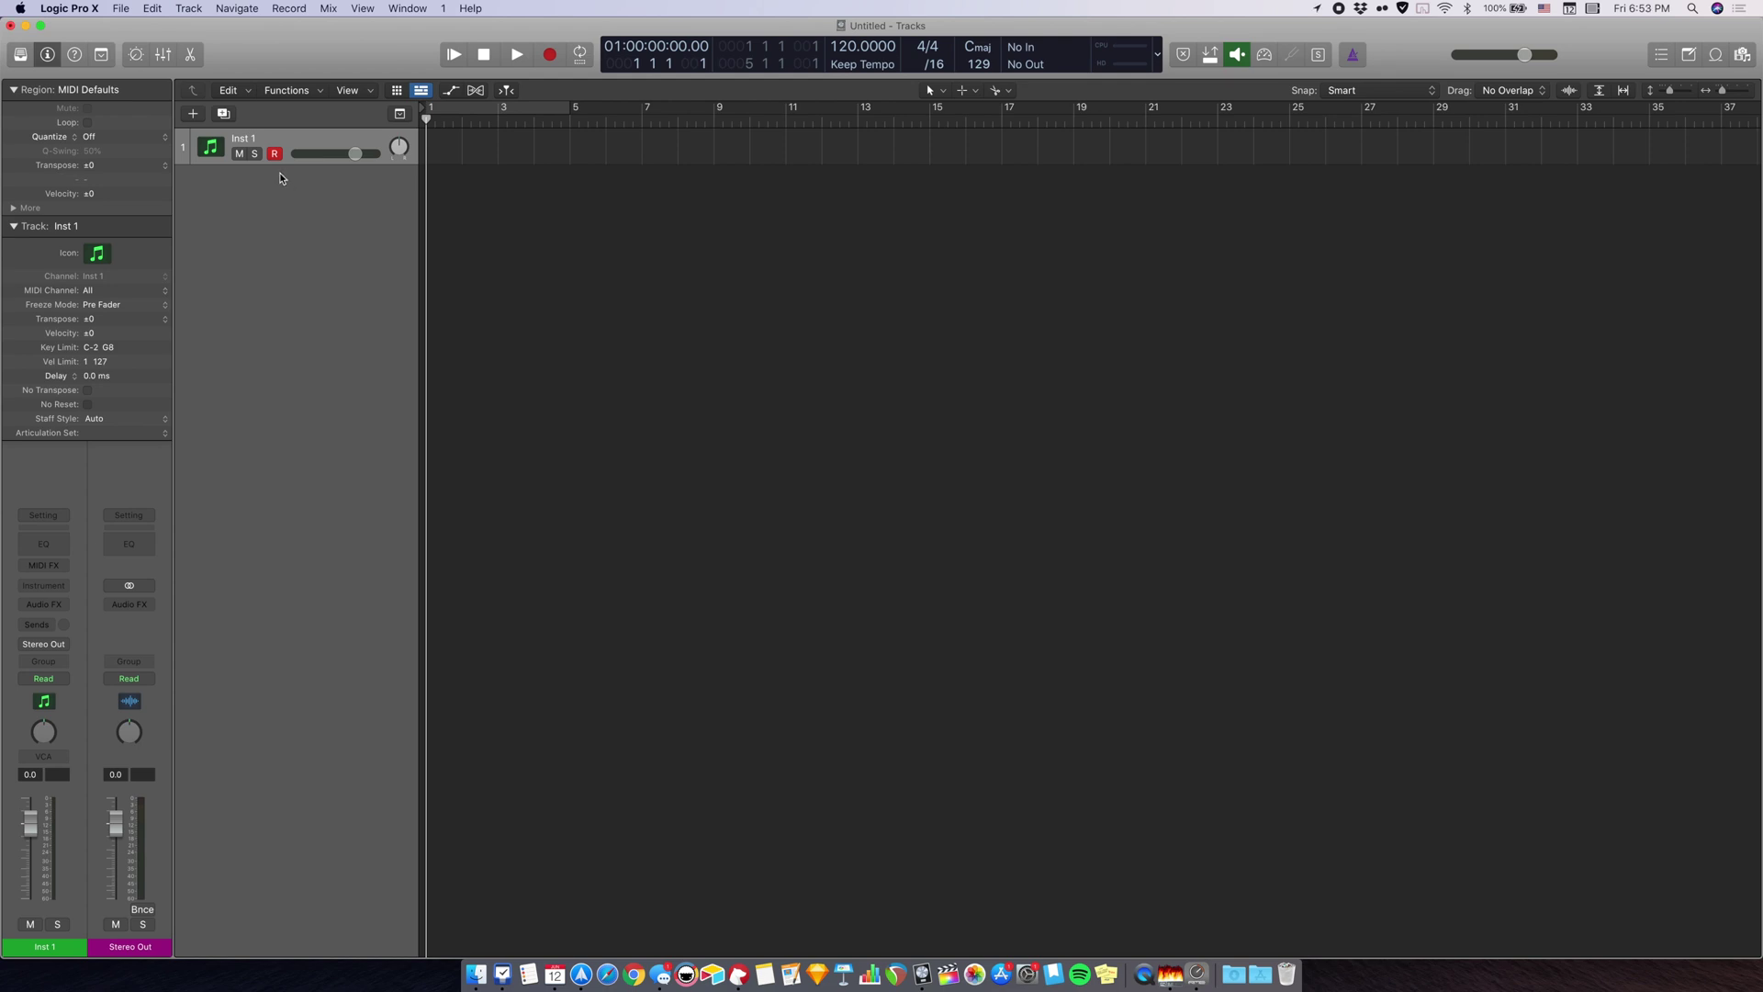
{"action": "key", "text": "super+0"}
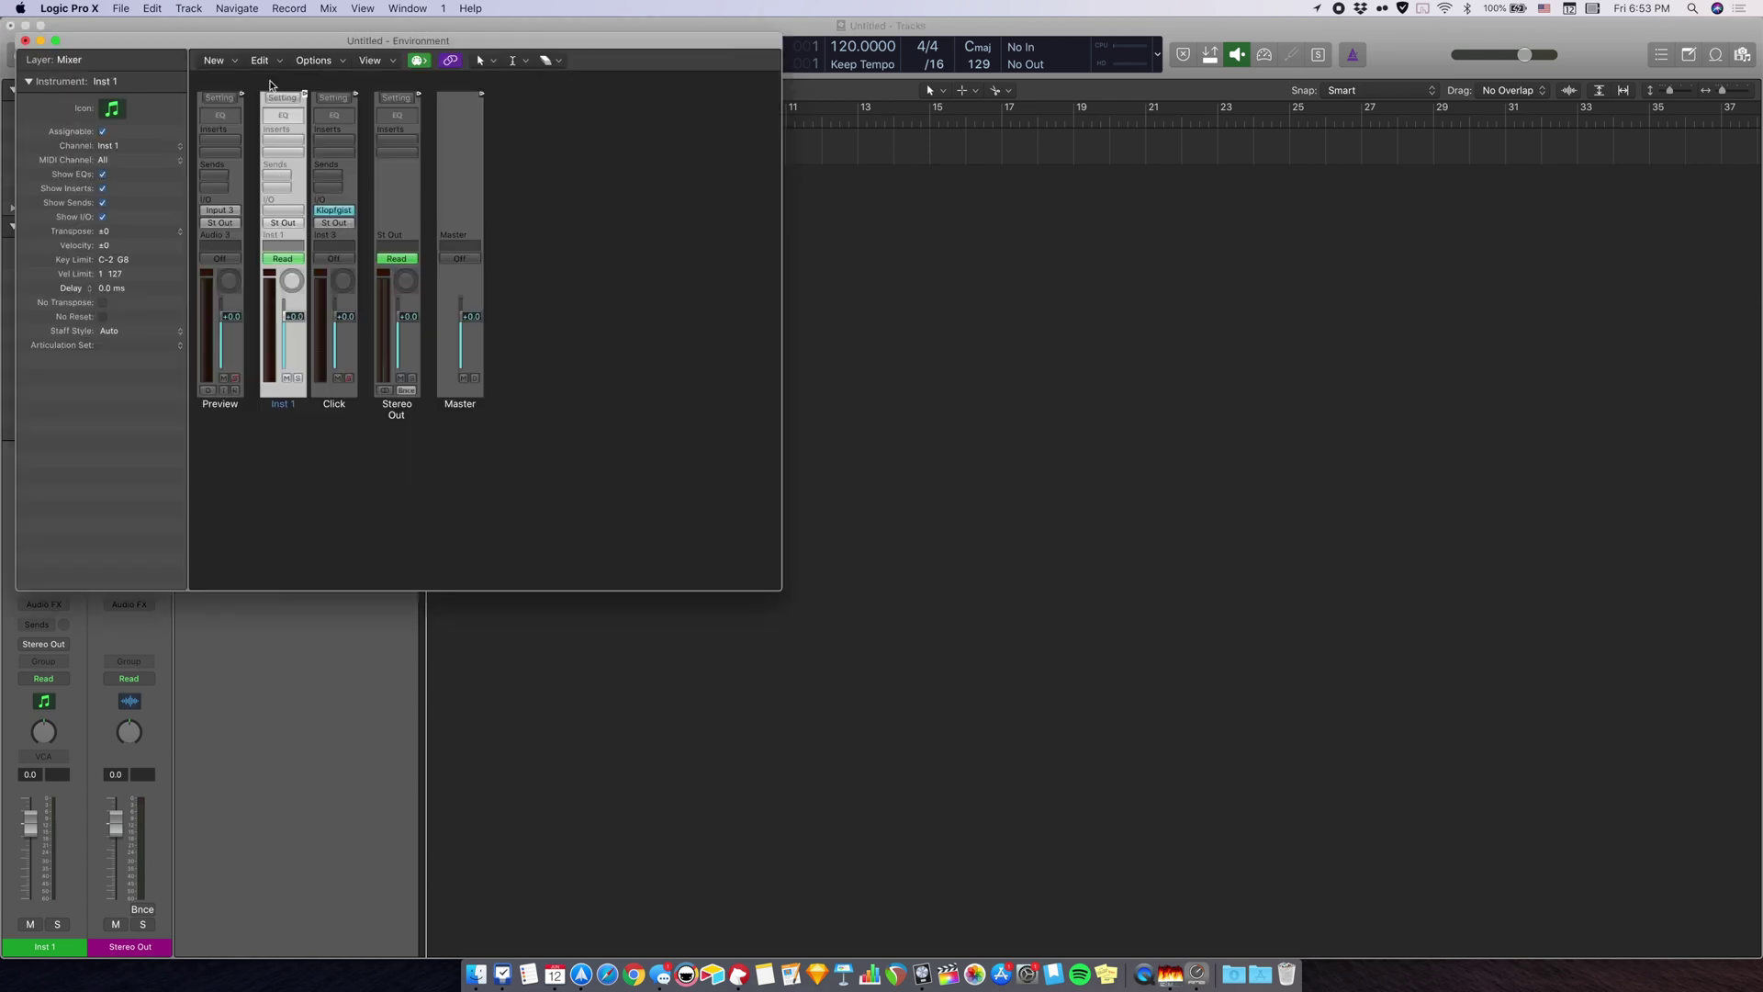
{"action": "left_click", "coordinate": [407, 9]}
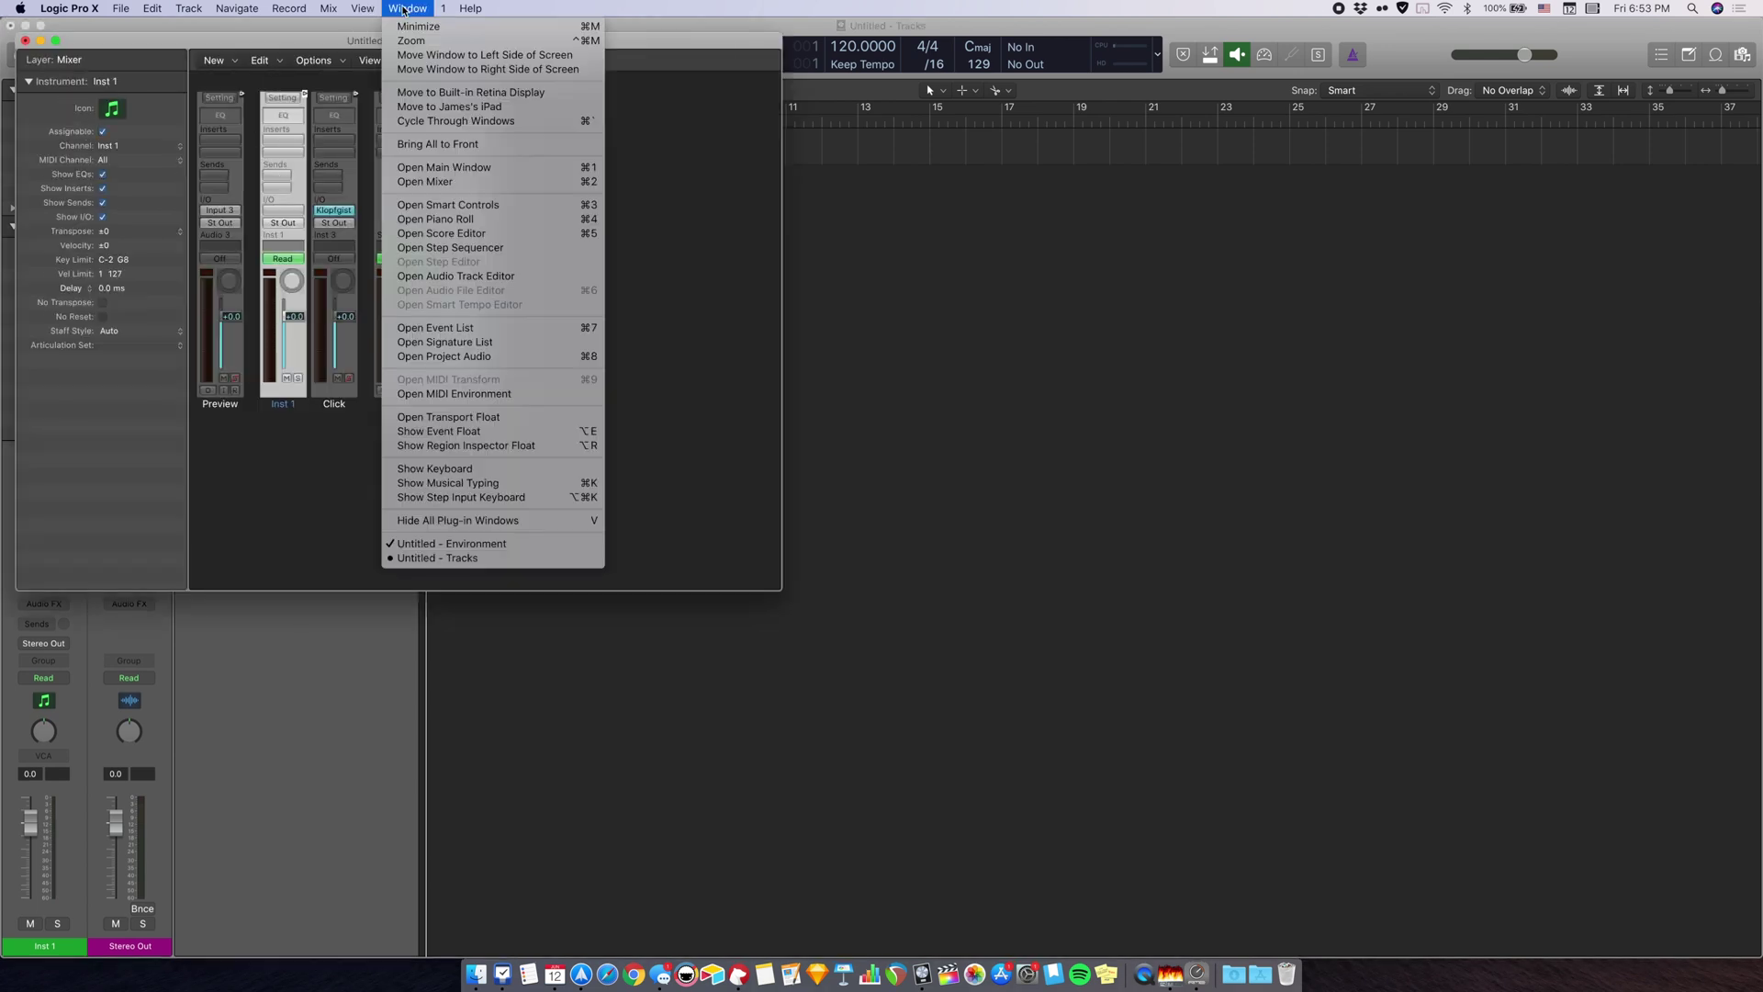
{"action": "left_click", "coordinate": [536, 395]}
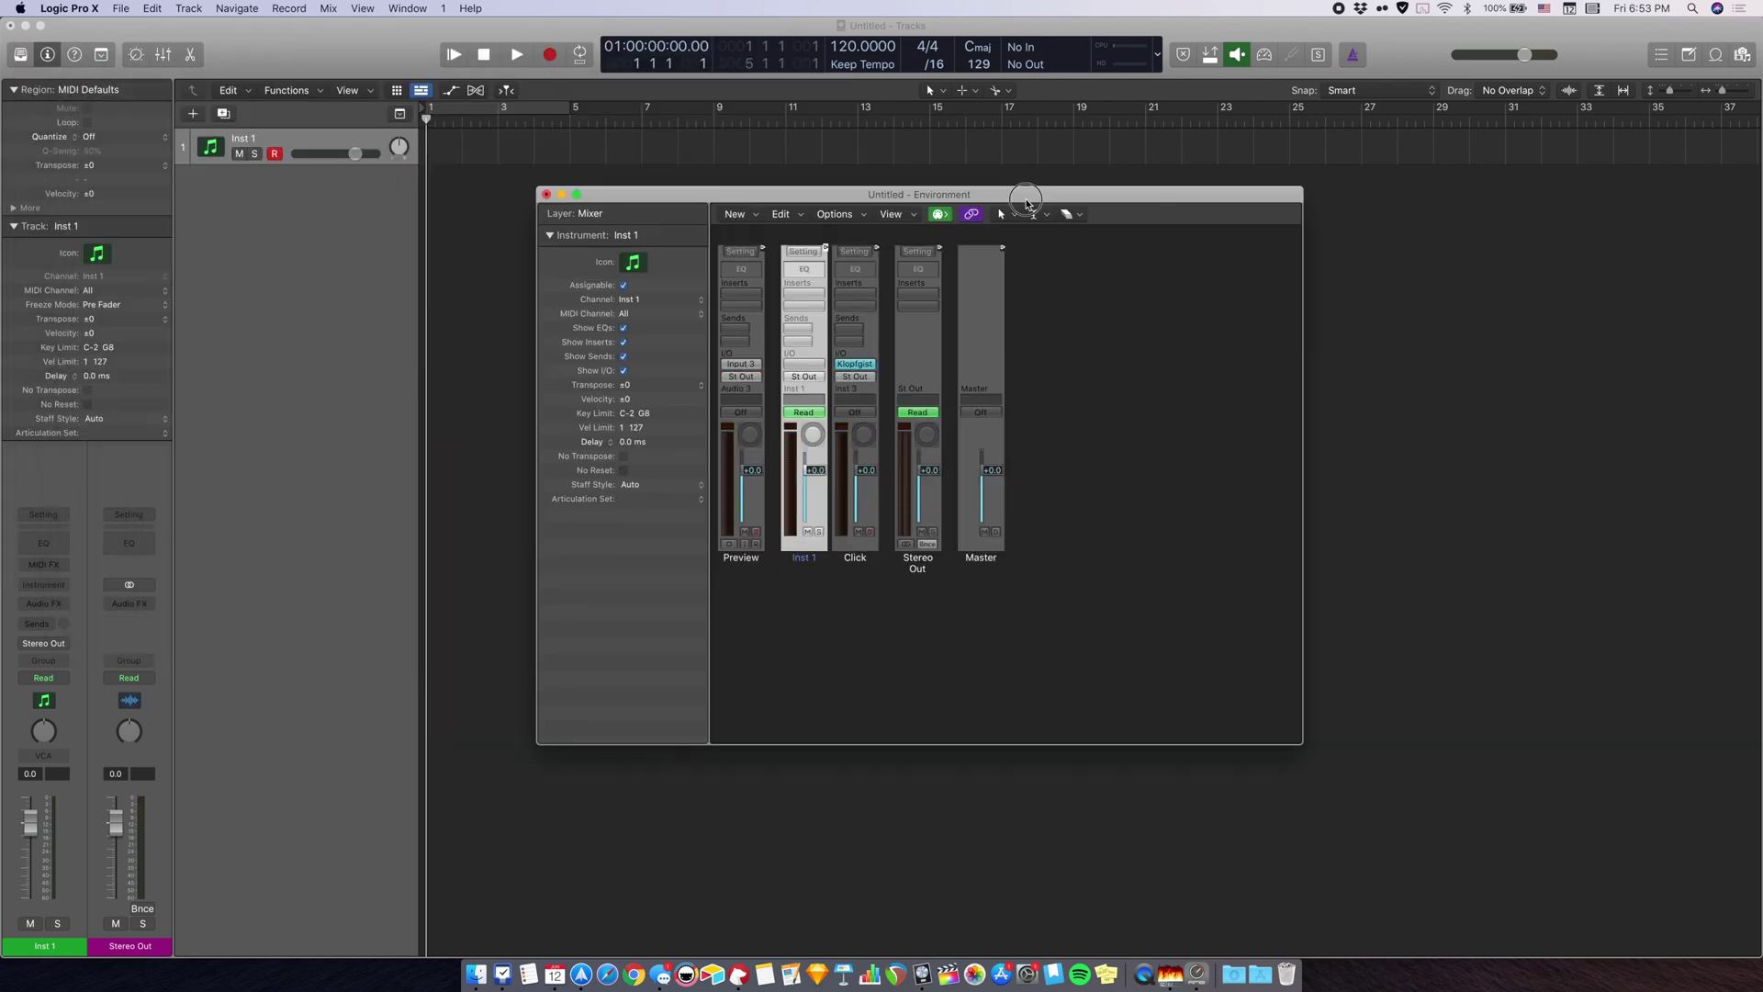
{"action": "left_click_drag", "start_coordinate": [1001, 201], "coordinate": [1062, 209]}
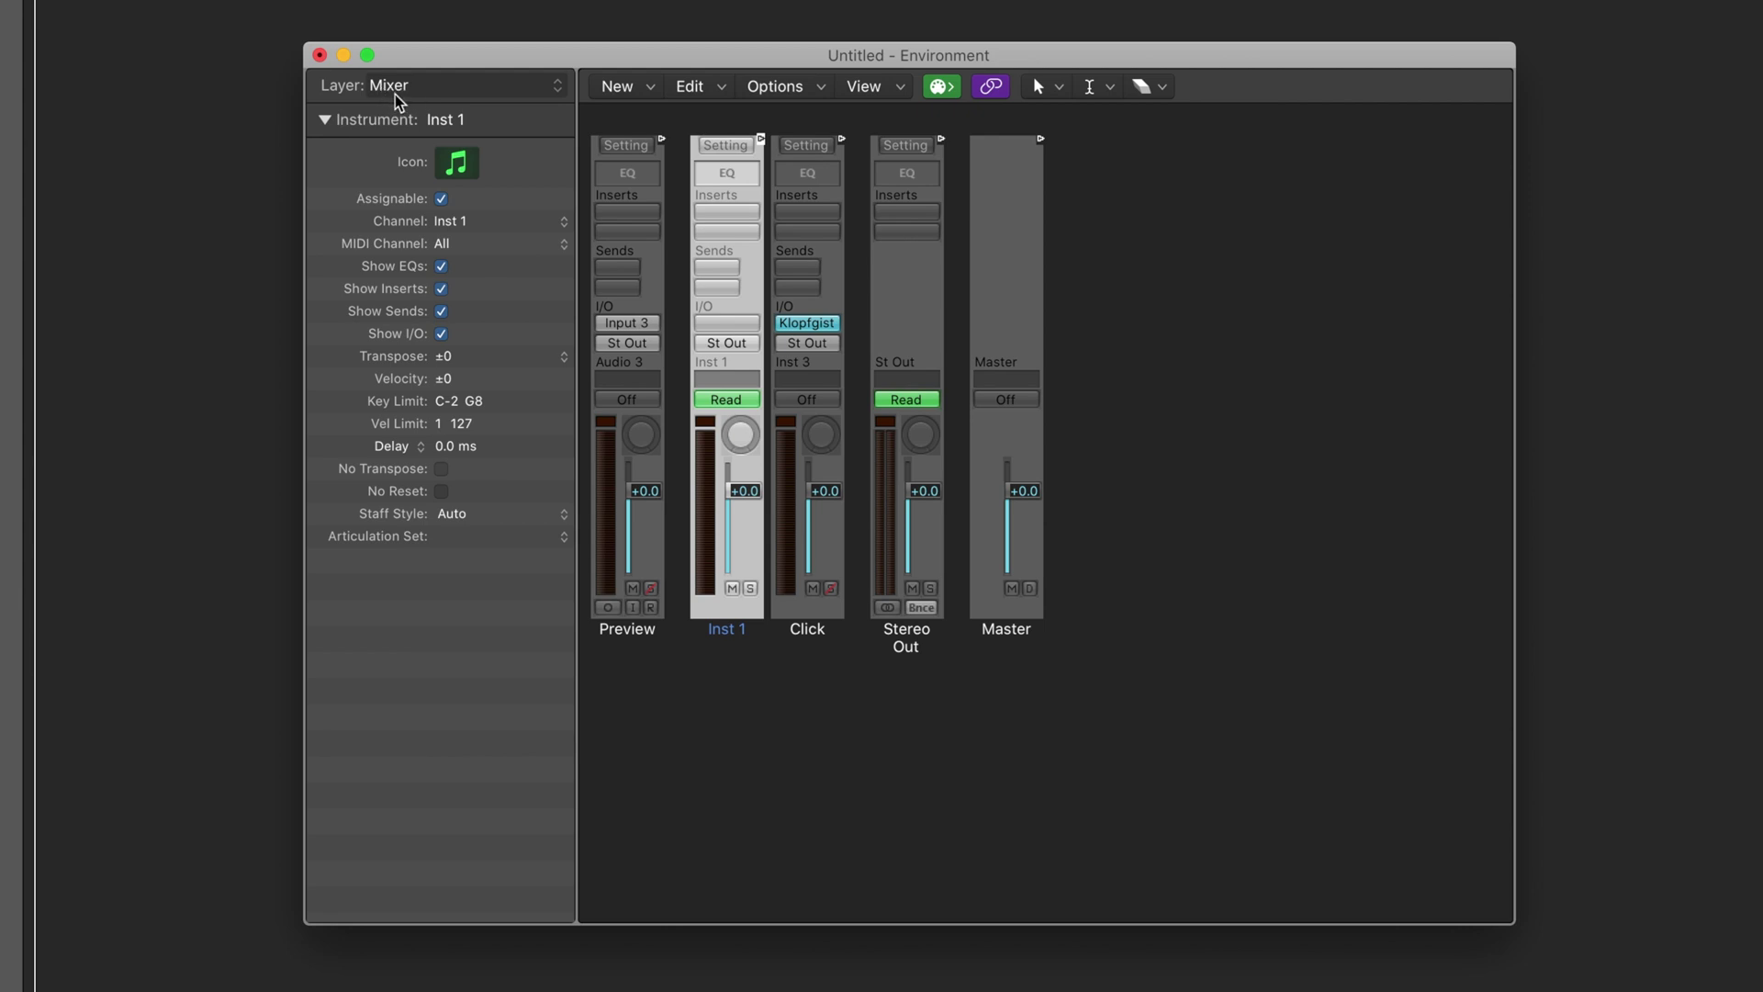
Create a Mapped Instrument object, move it near the mixer strips, and enlarge its note-mapping table.
{"action": "left_click", "coordinate": [624, 92]}
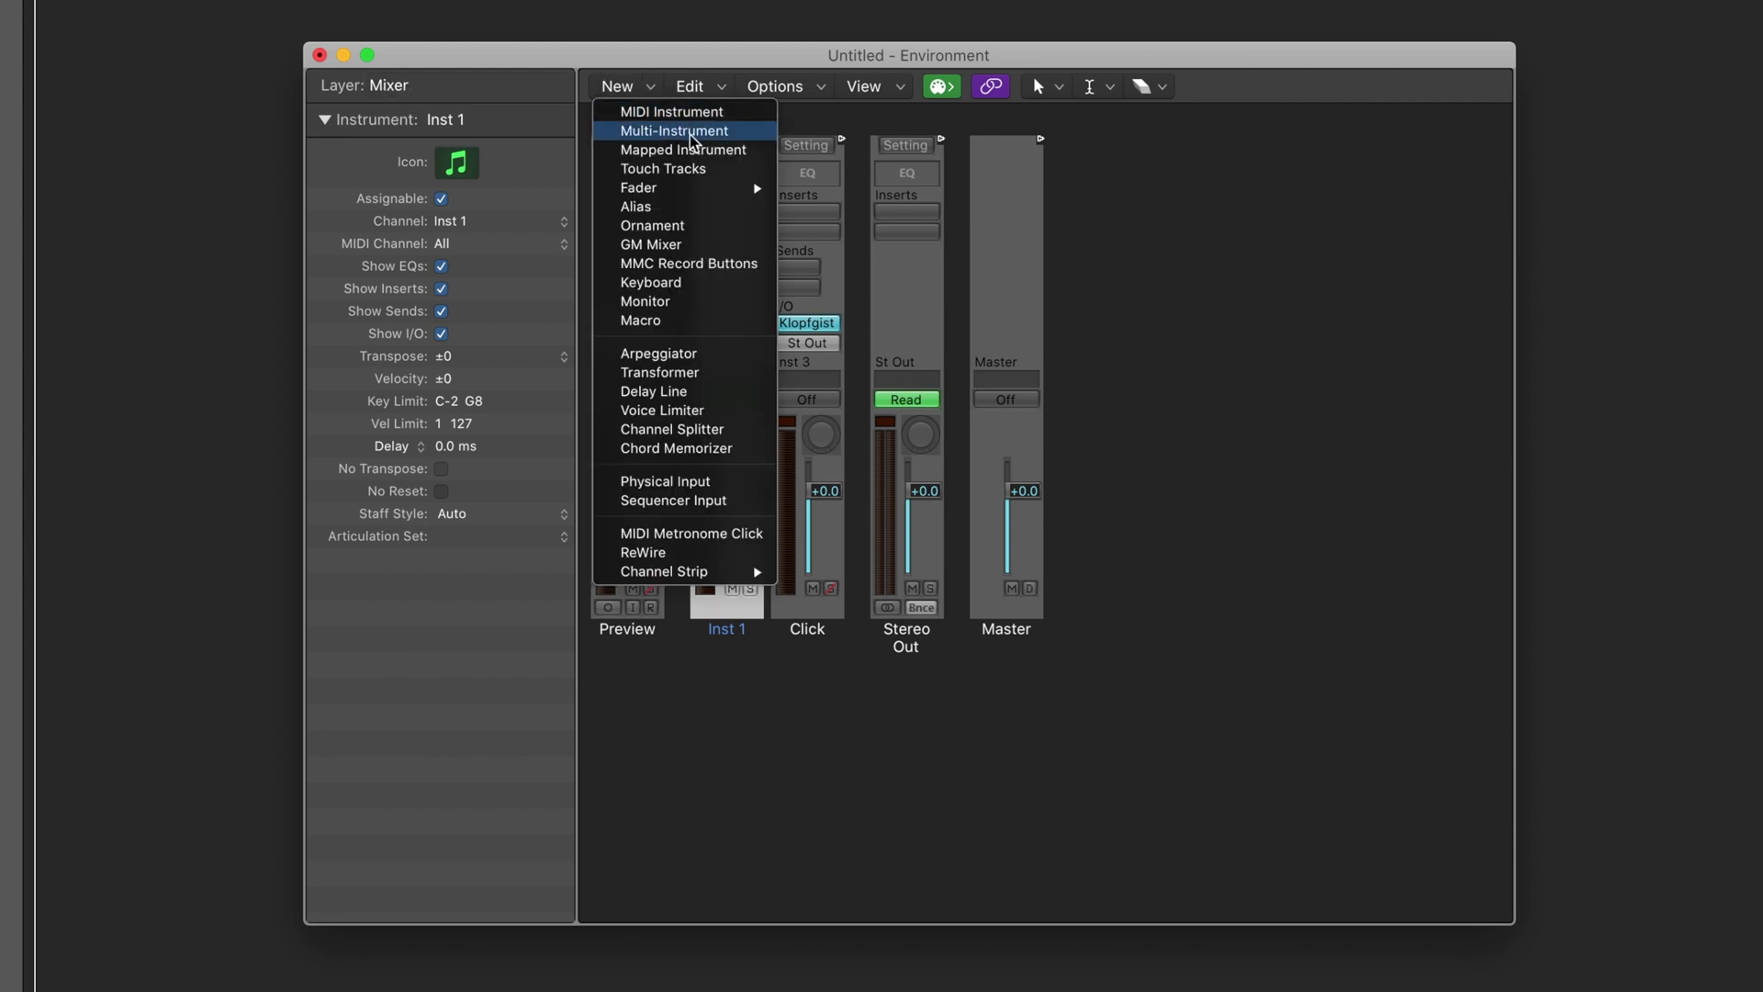
{"action": "left_click", "coordinate": [702, 152]}
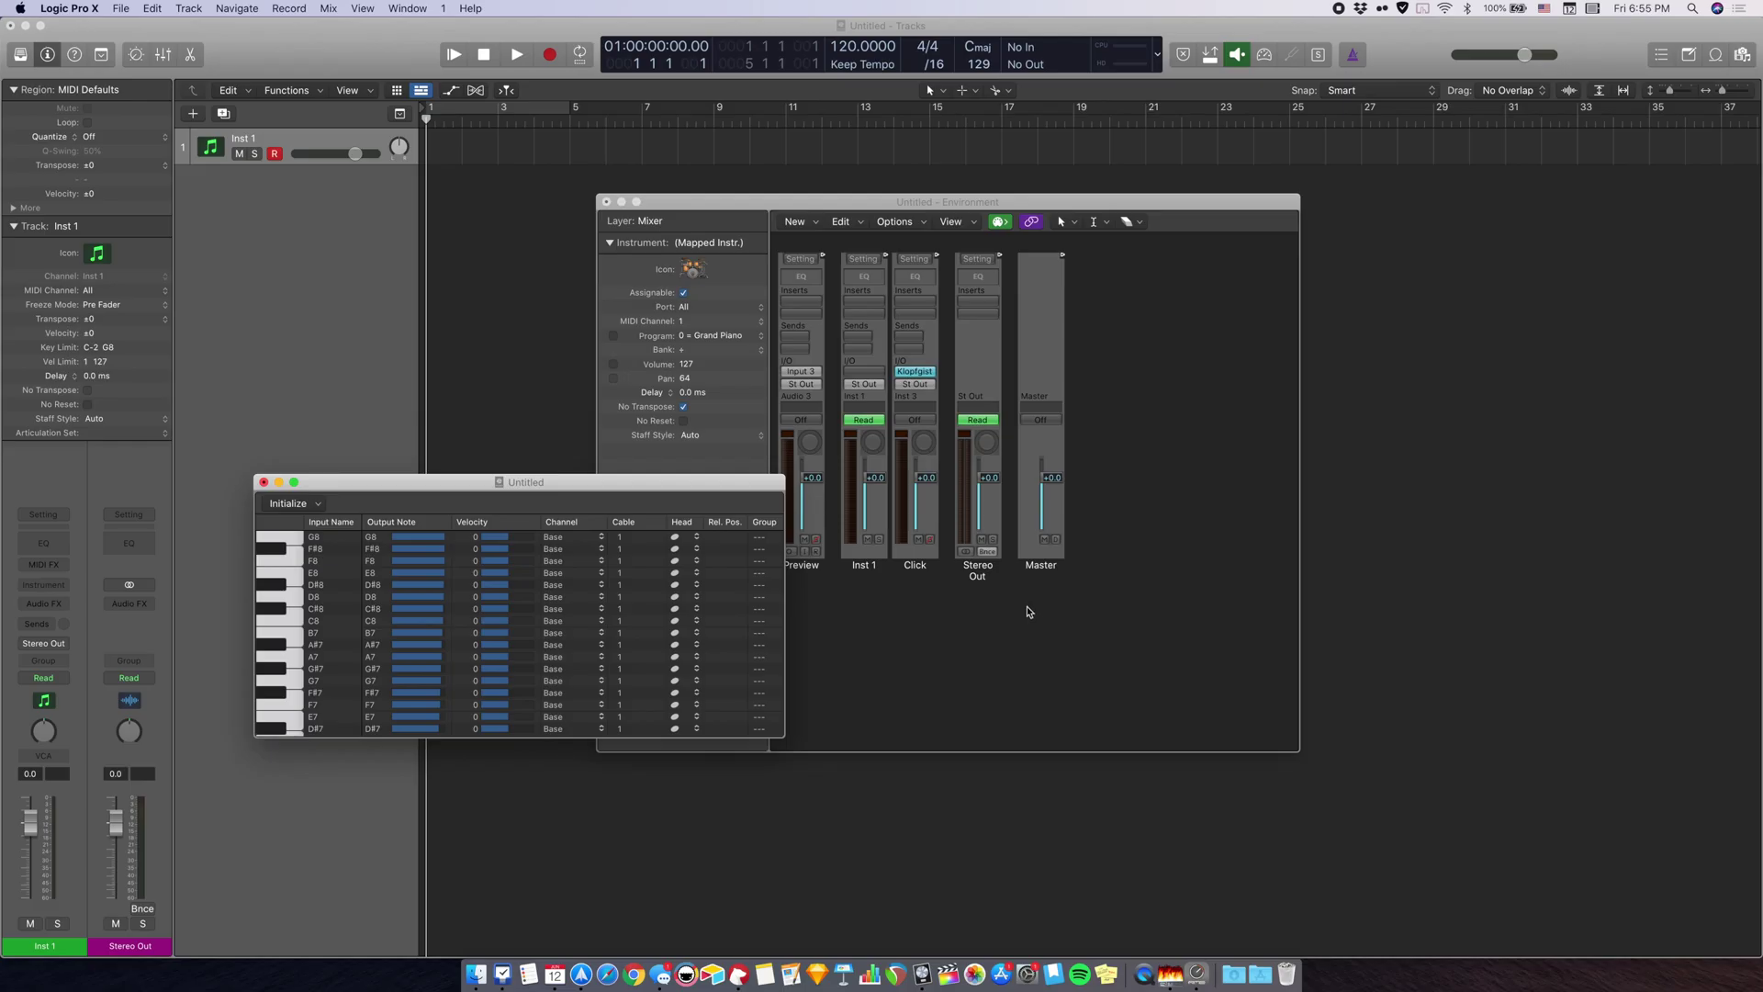
{"action": "scroll", "coordinate": [1050, 589], "scroll_direction": "right", "scroll_amount": 5}
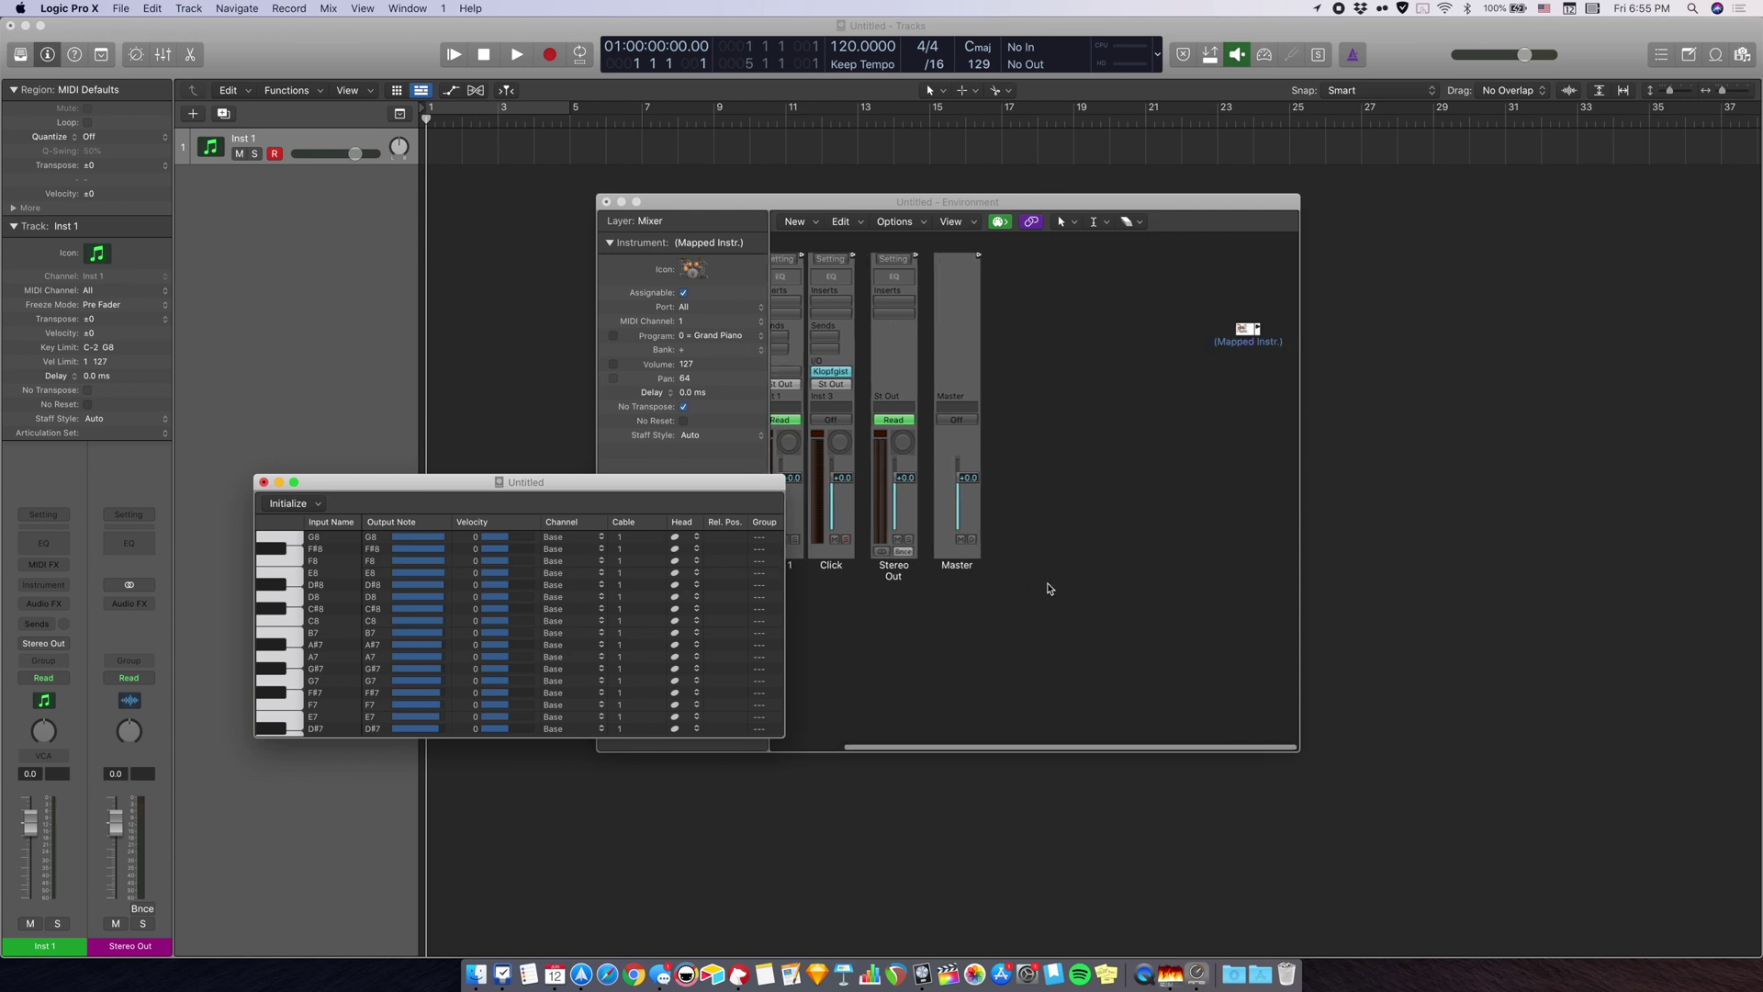
{"action": "left_click_drag", "start_coordinate": [1248, 328], "coordinate": [1105, 525]}
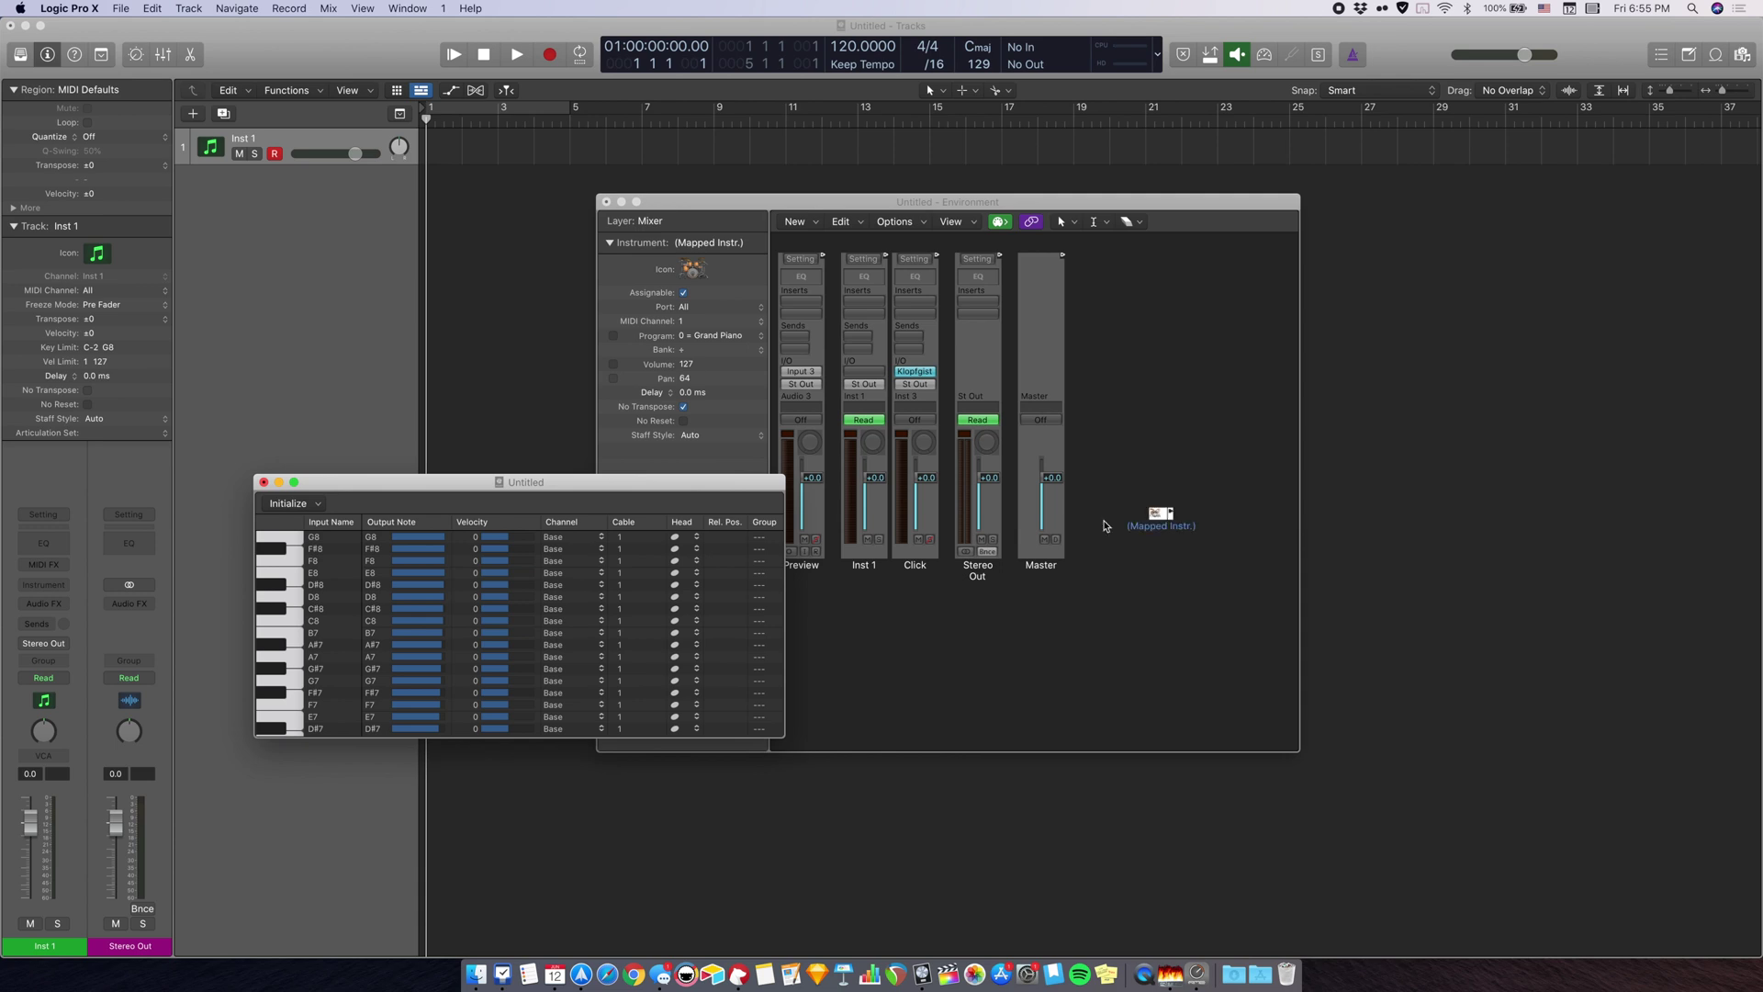
{"action": "double_click", "coordinate": [438, 484]}
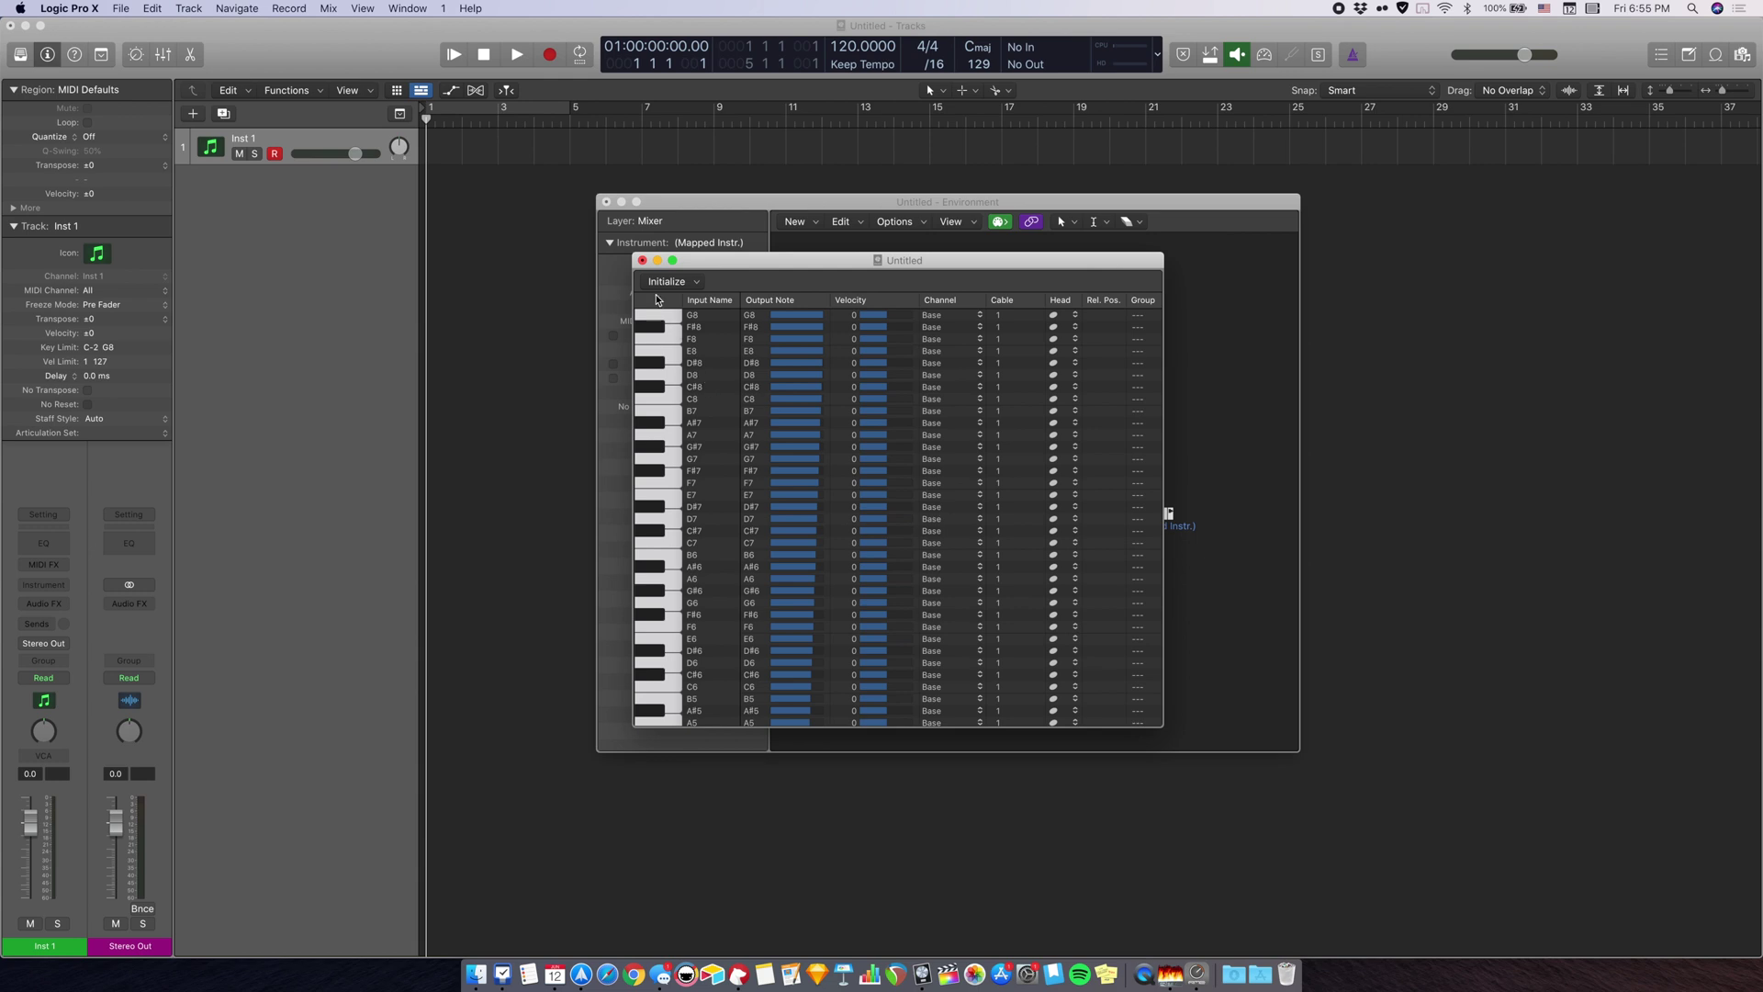
Reopen the Mapped Instr. note table and rename the D8 input note to 'test'.
{"action": "left_click", "coordinate": [642, 259]}
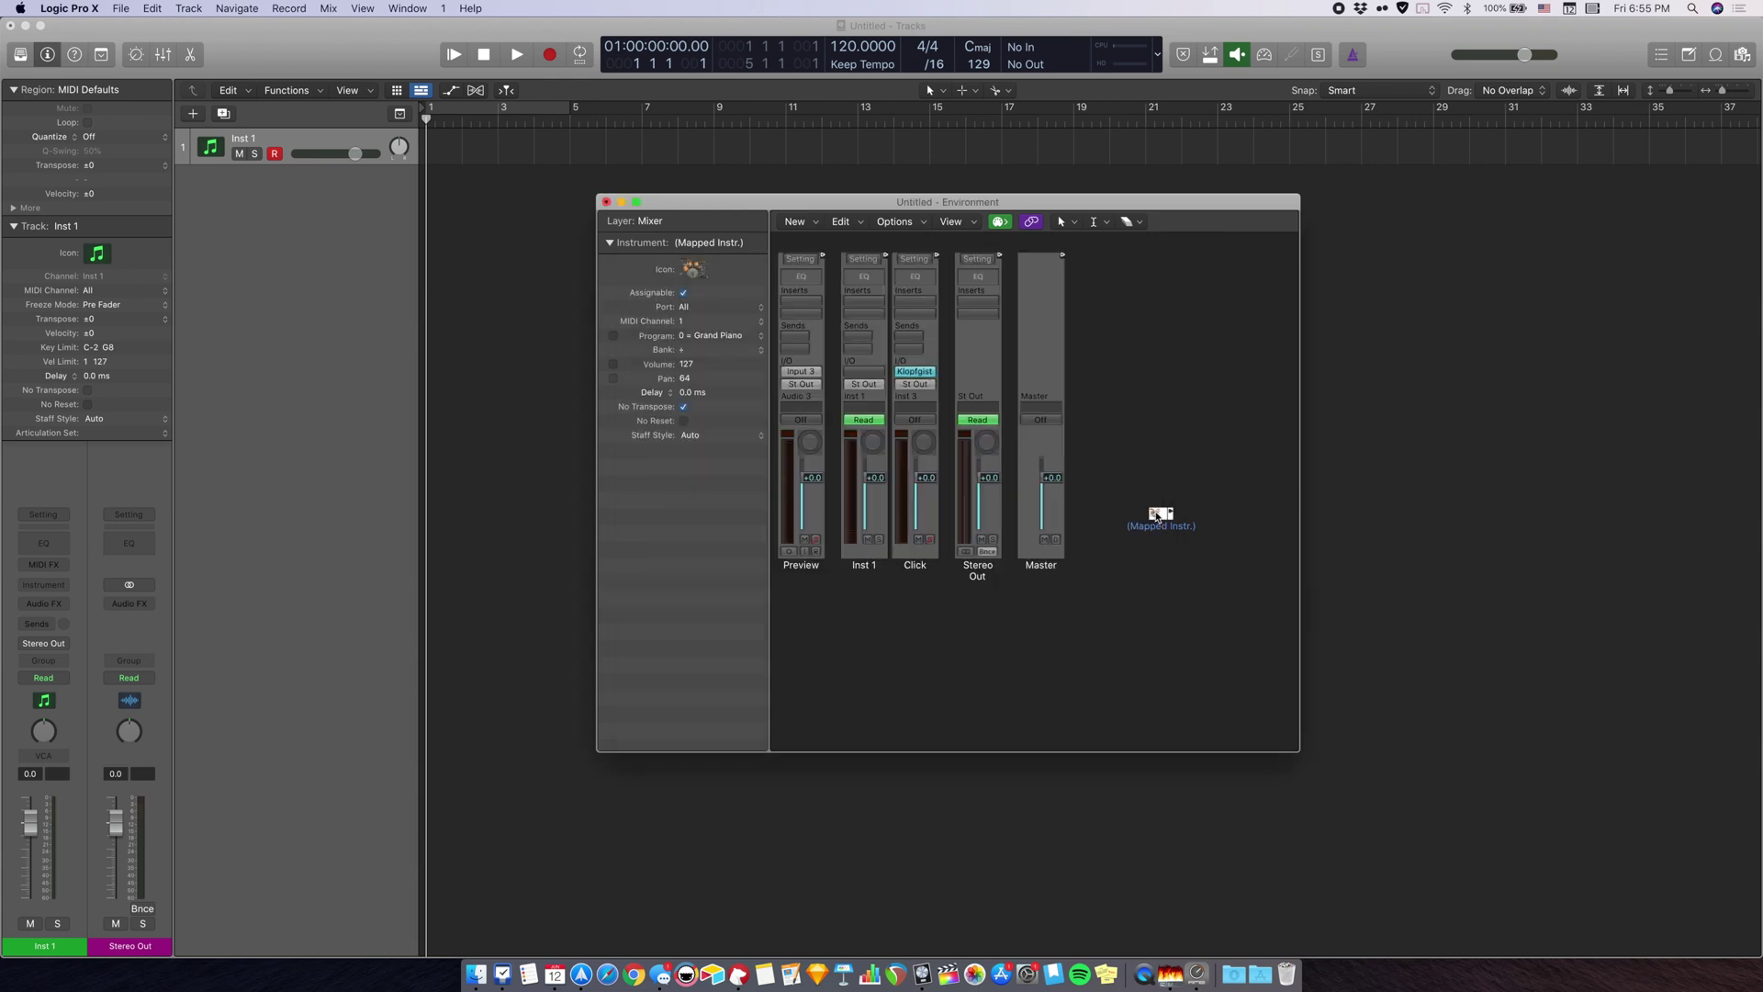
{"action": "double_click", "coordinate": [1156, 516]}
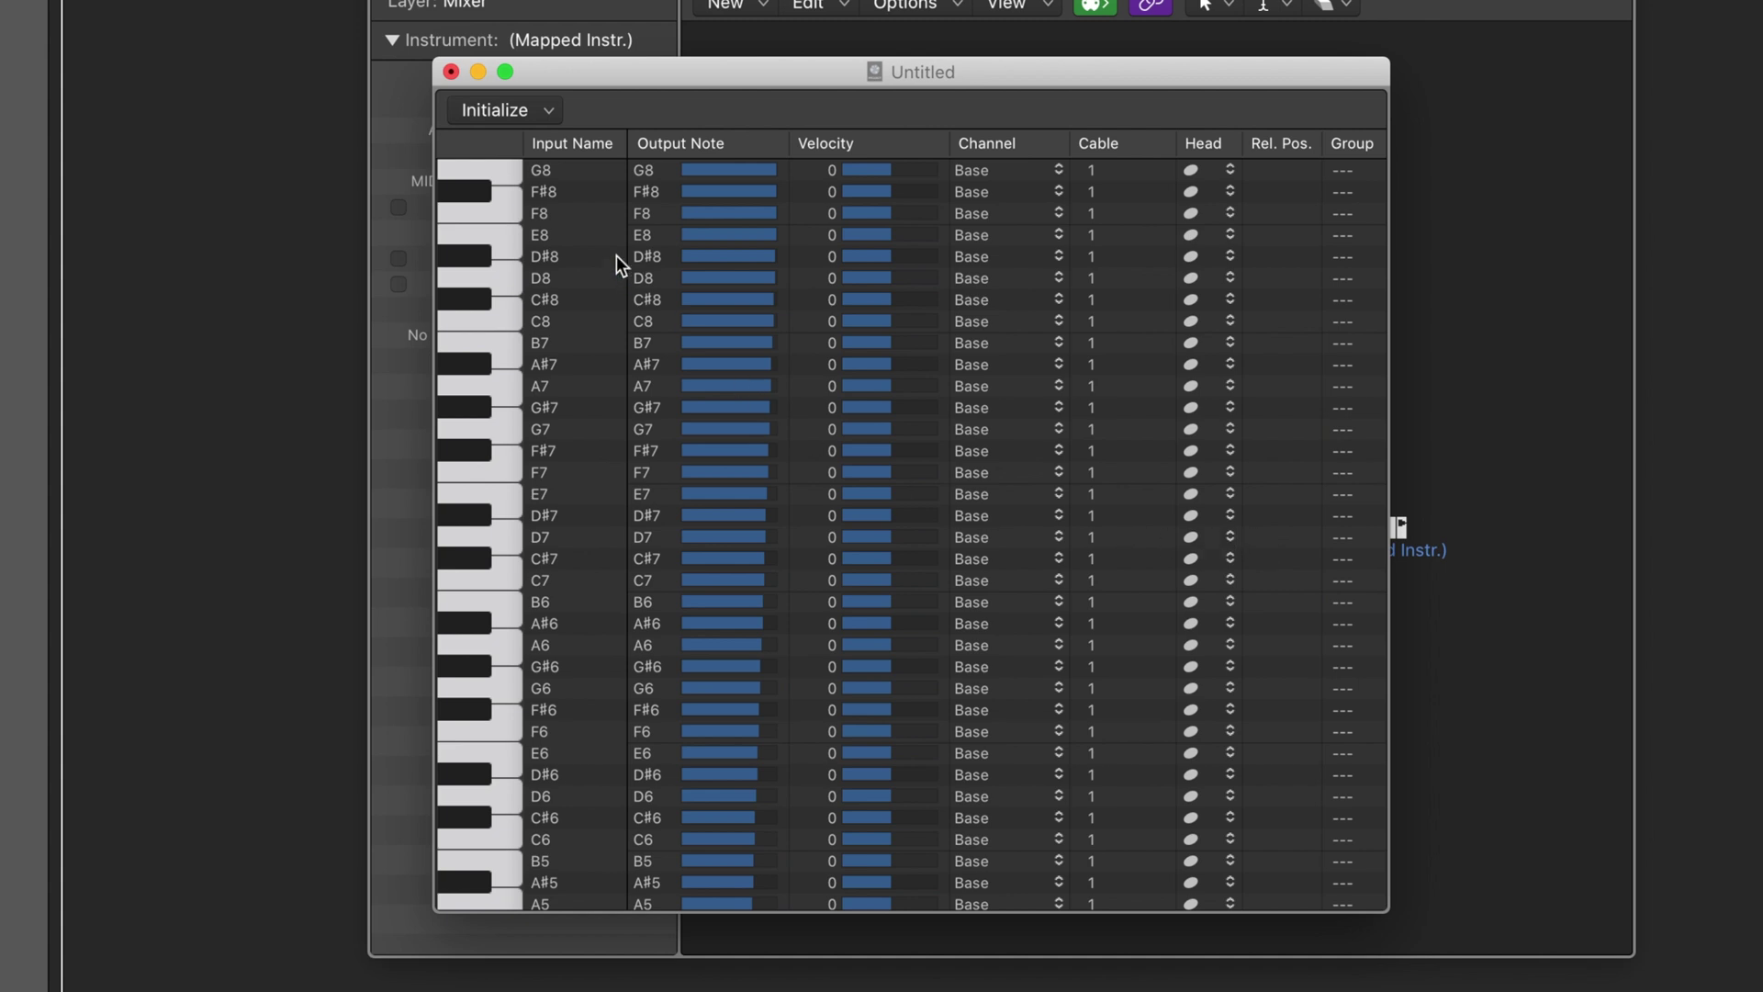
{"action": "double_click", "coordinate": [560, 280]}
{"action": "type", "text": "test"}
{"action": "key", "text": "Return"}
Reset a range of input names to note names, undo to restore the drum names, then close.
{"action": "scroll", "coordinate": [597, 284], "scroll_direction": "down", "scroll_amount": 6}
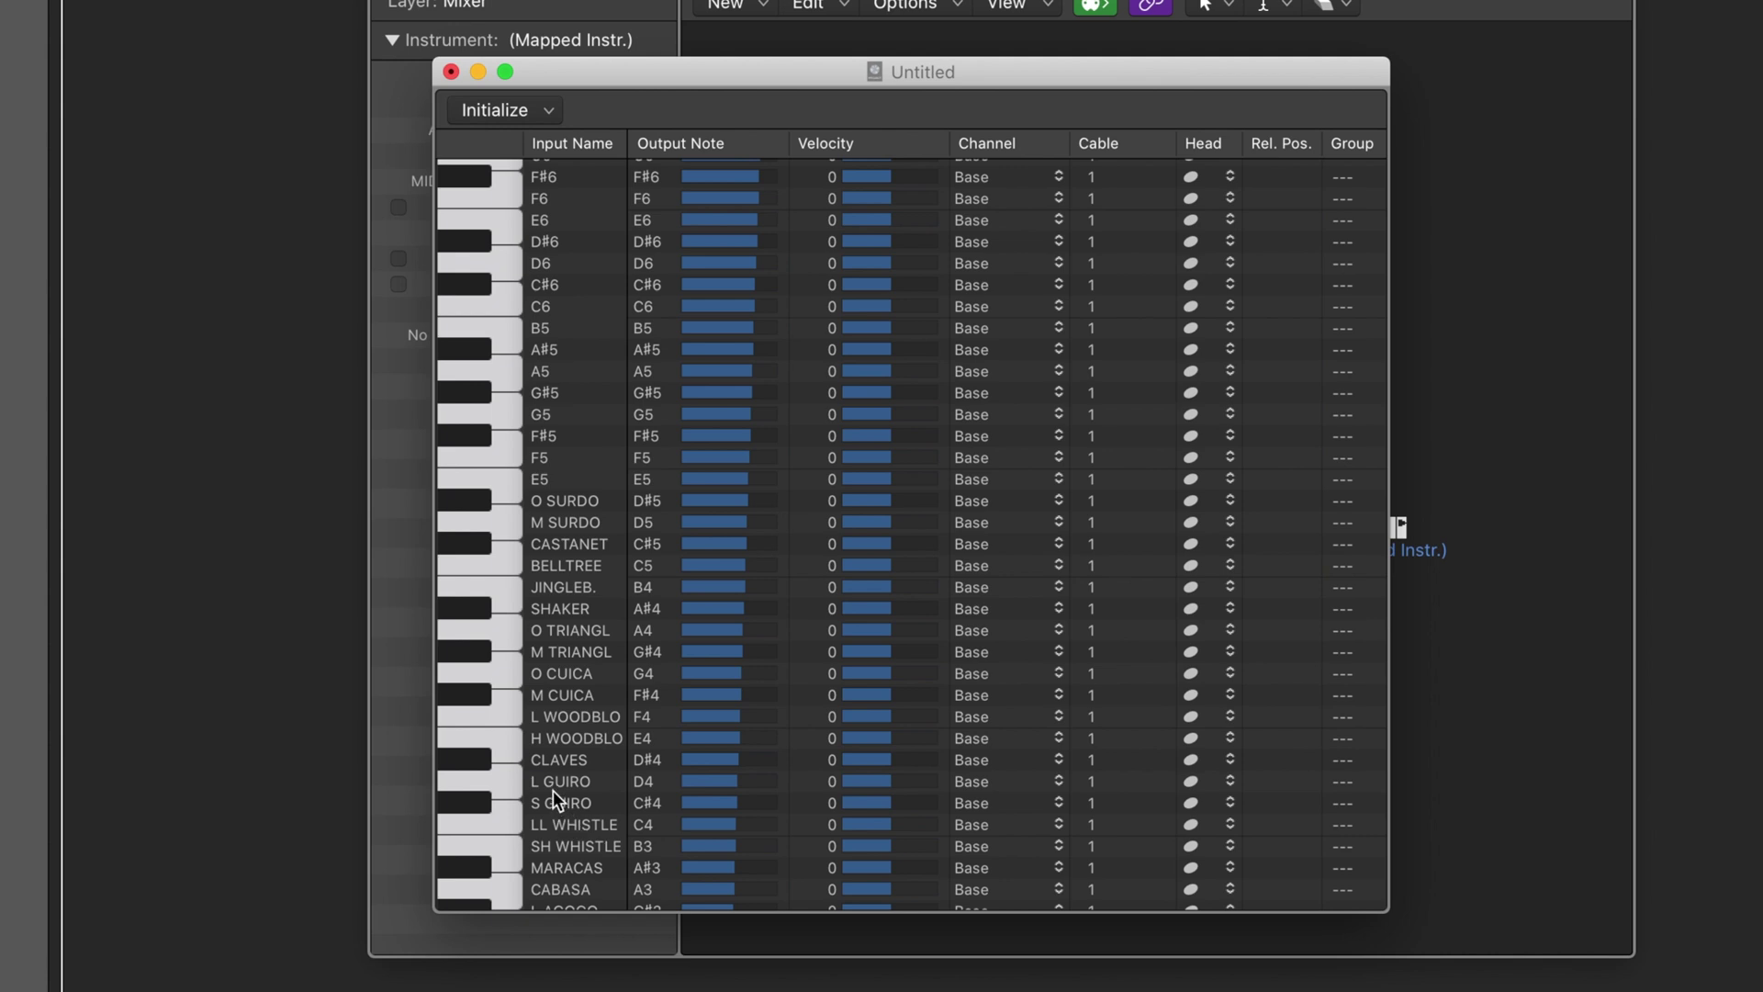
{"action": "scroll", "coordinate": [552, 790], "scroll_direction": "up", "scroll_amount": 6}
{"action": "left_click_drag", "start_coordinate": [525, 171], "coordinate": [515, 918]}
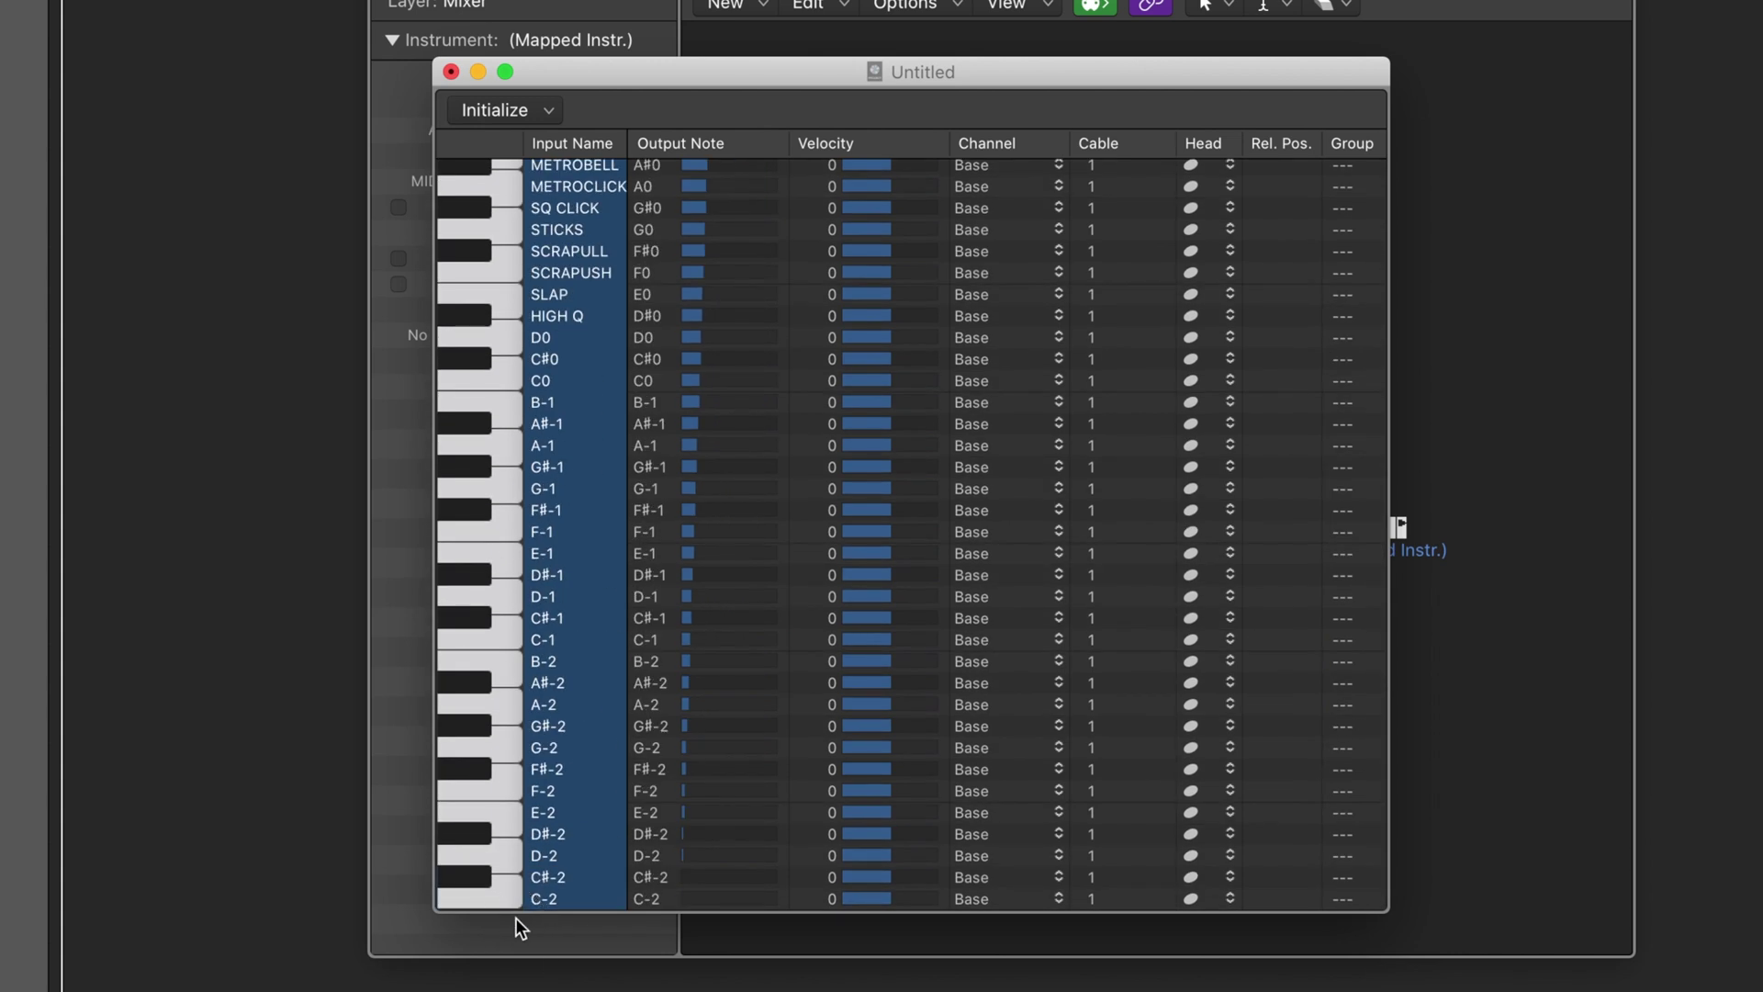
{"action": "left_click", "coordinate": [536, 112]}
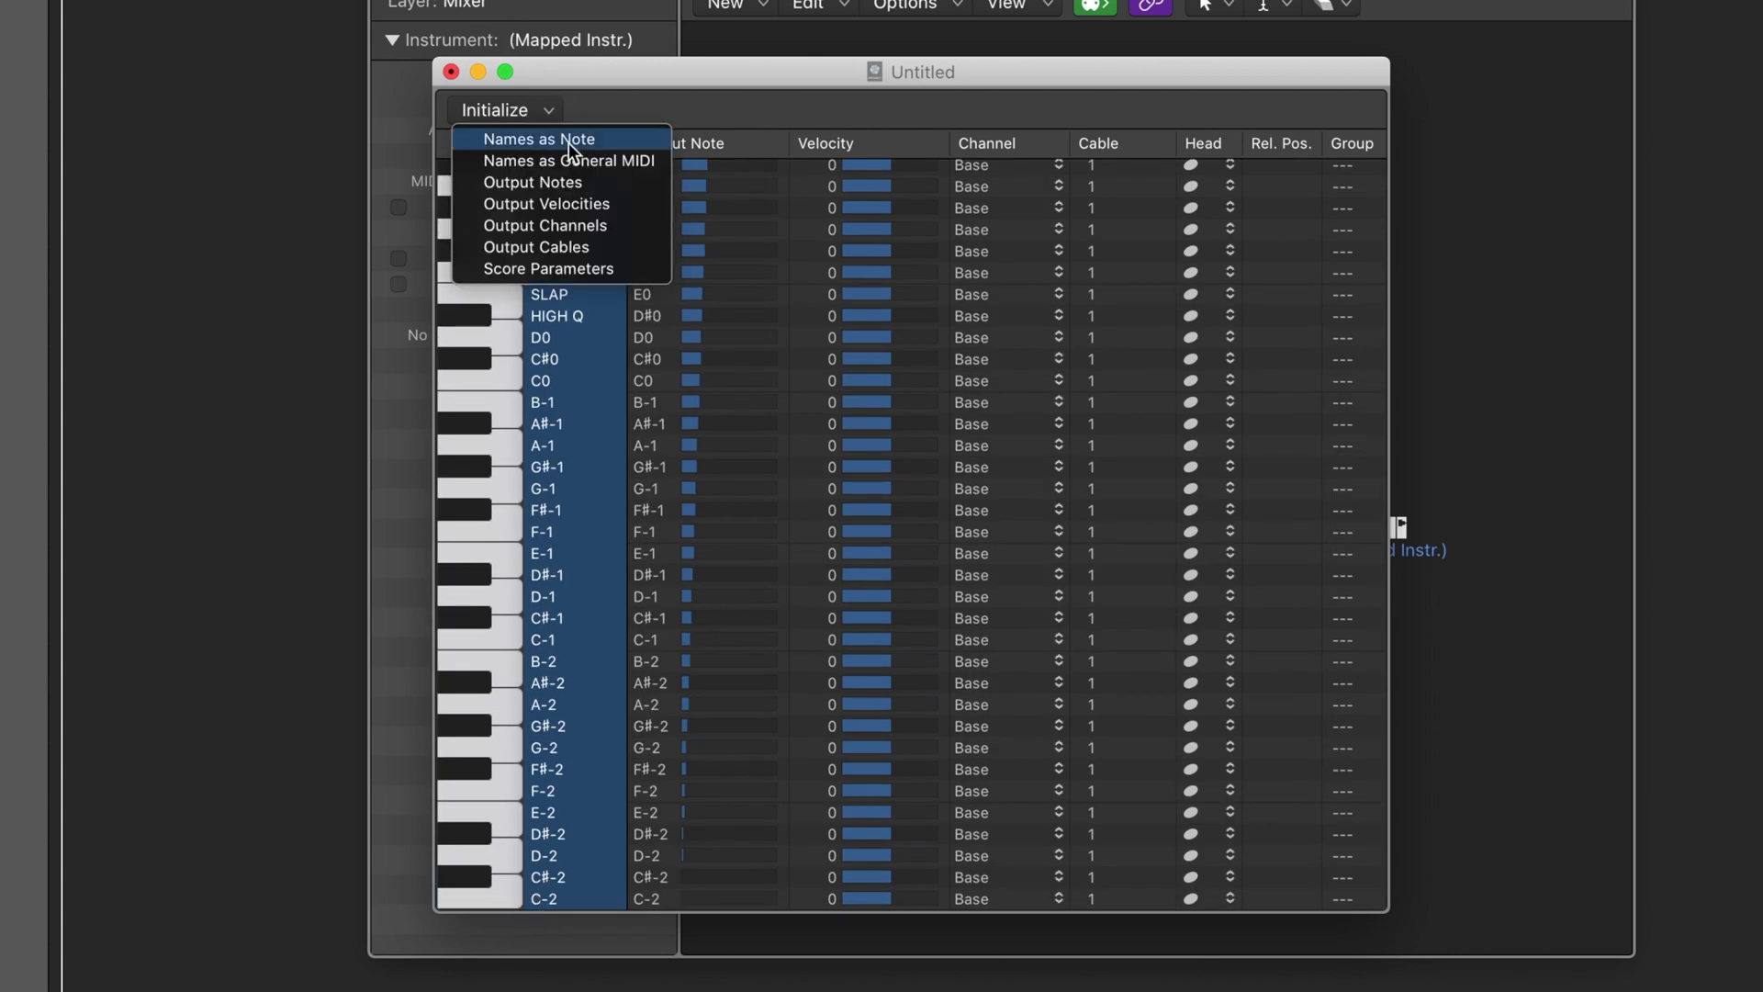
{"action": "left_click", "coordinate": [570, 141]}
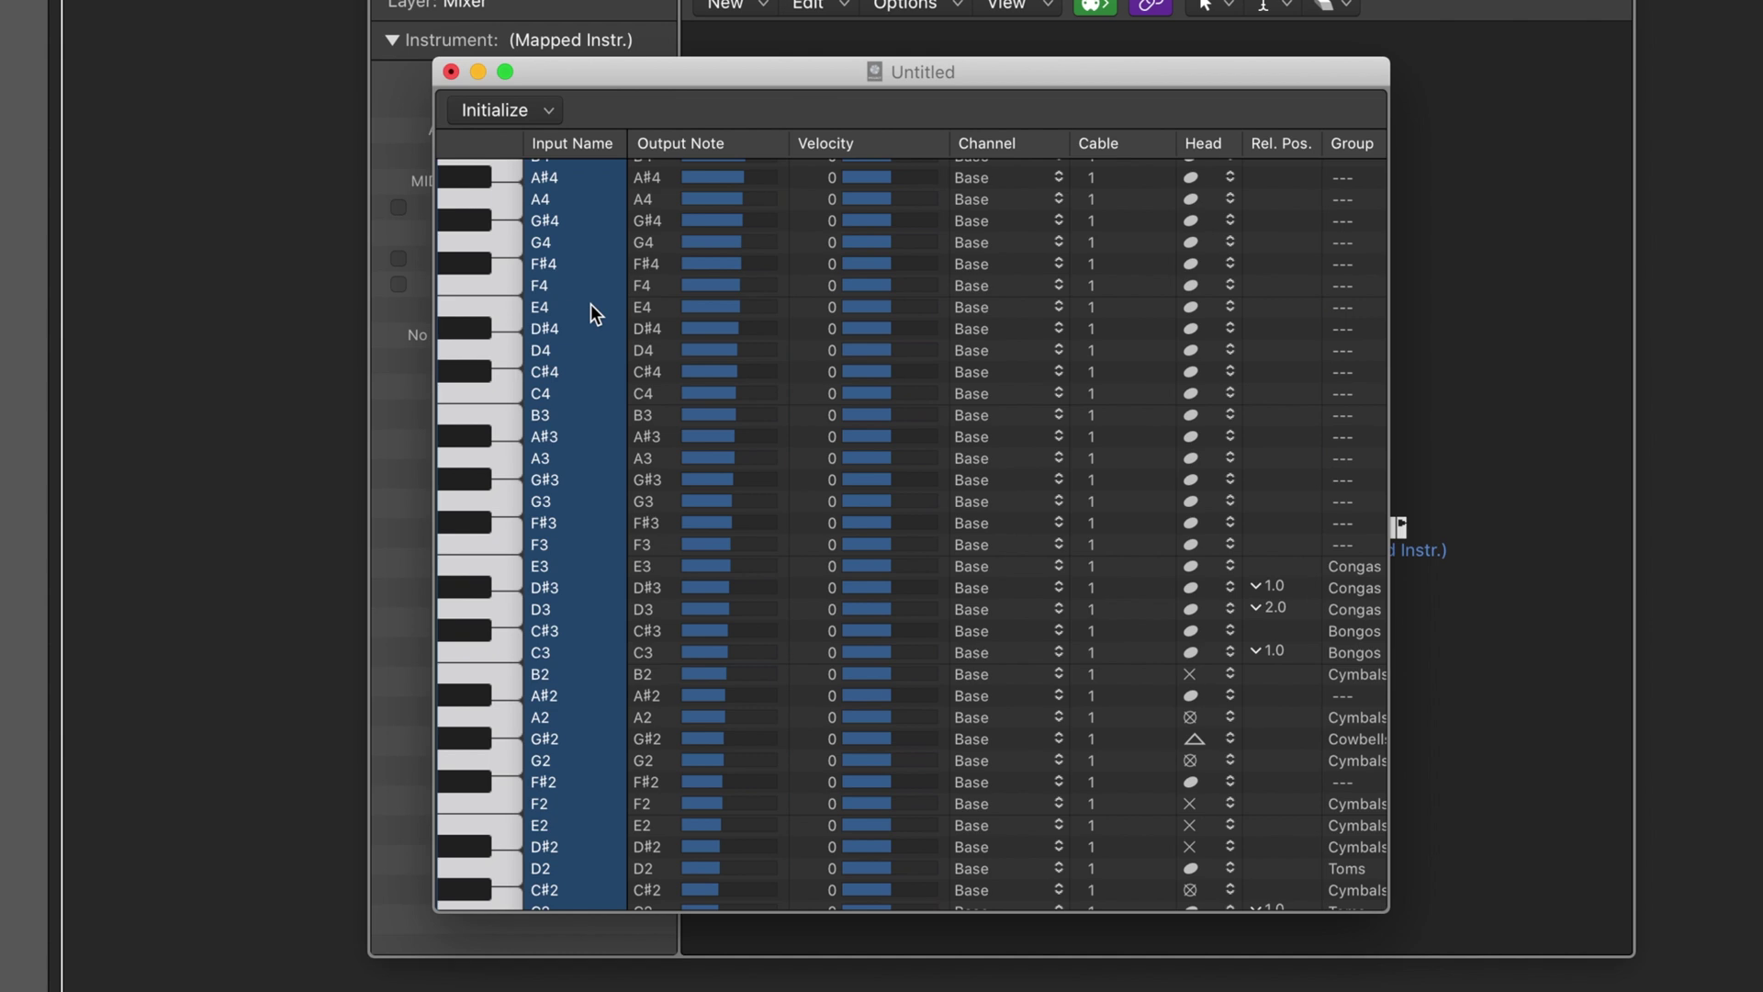
{"action": "key", "text": "super+z"}
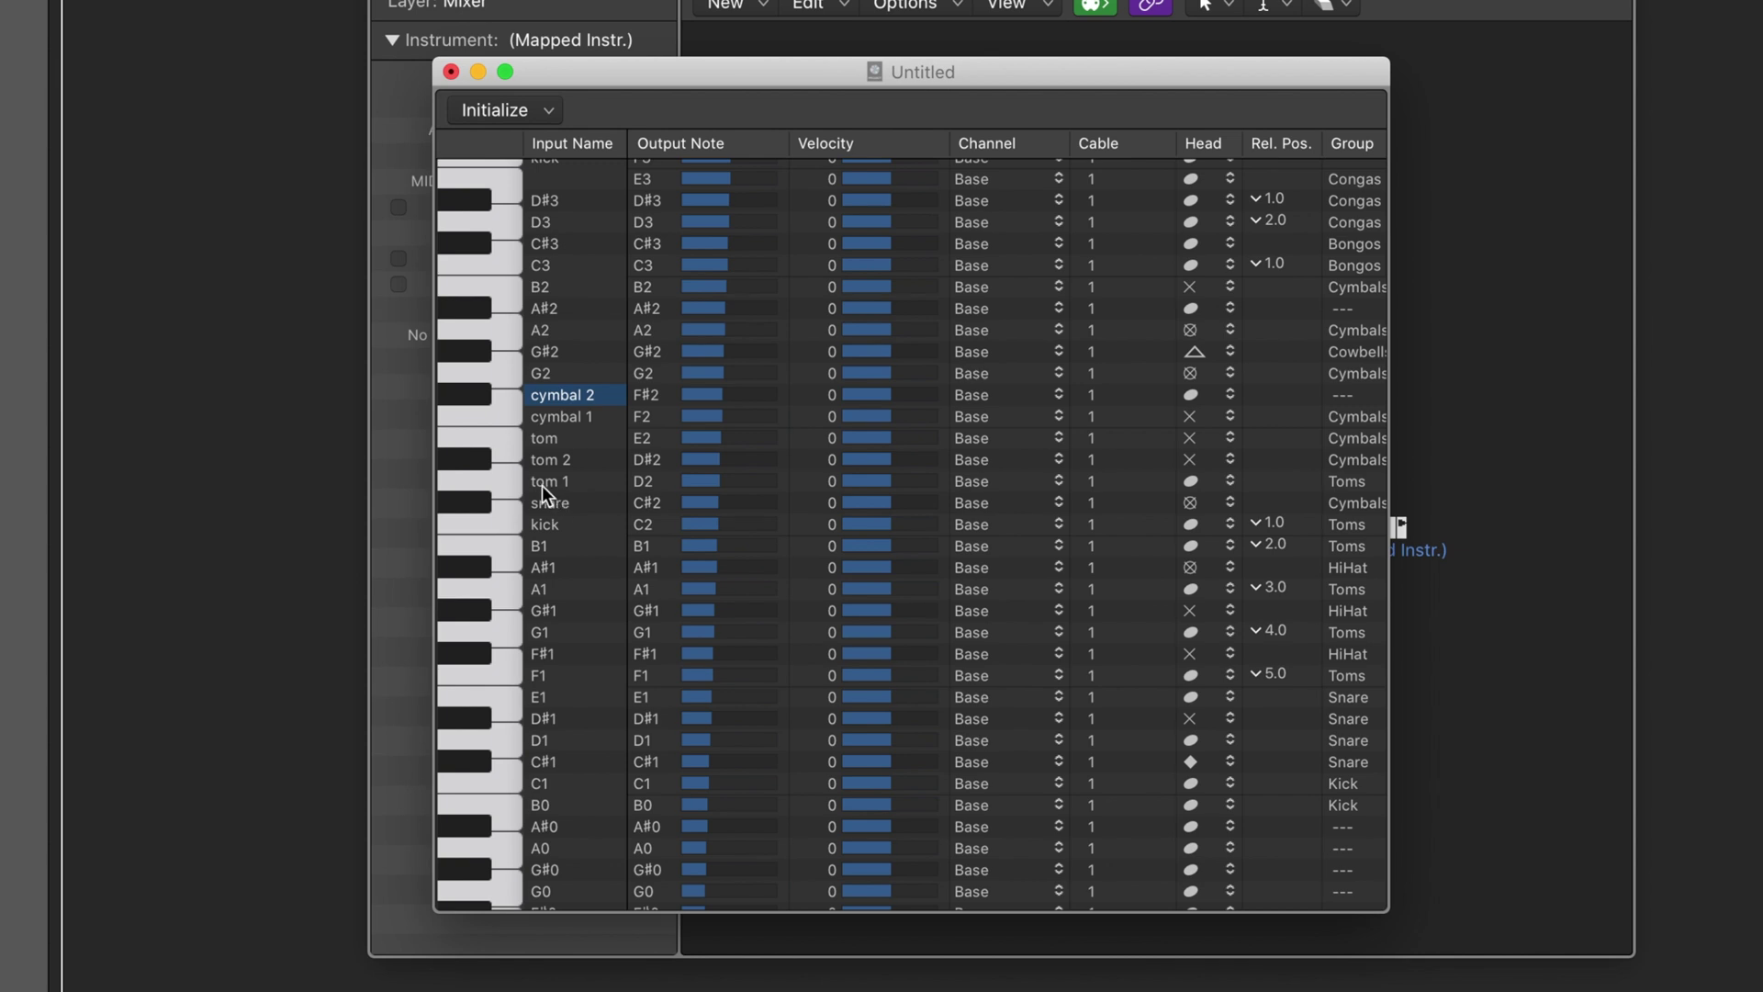
{"action": "left_click", "coordinate": [451, 73]}
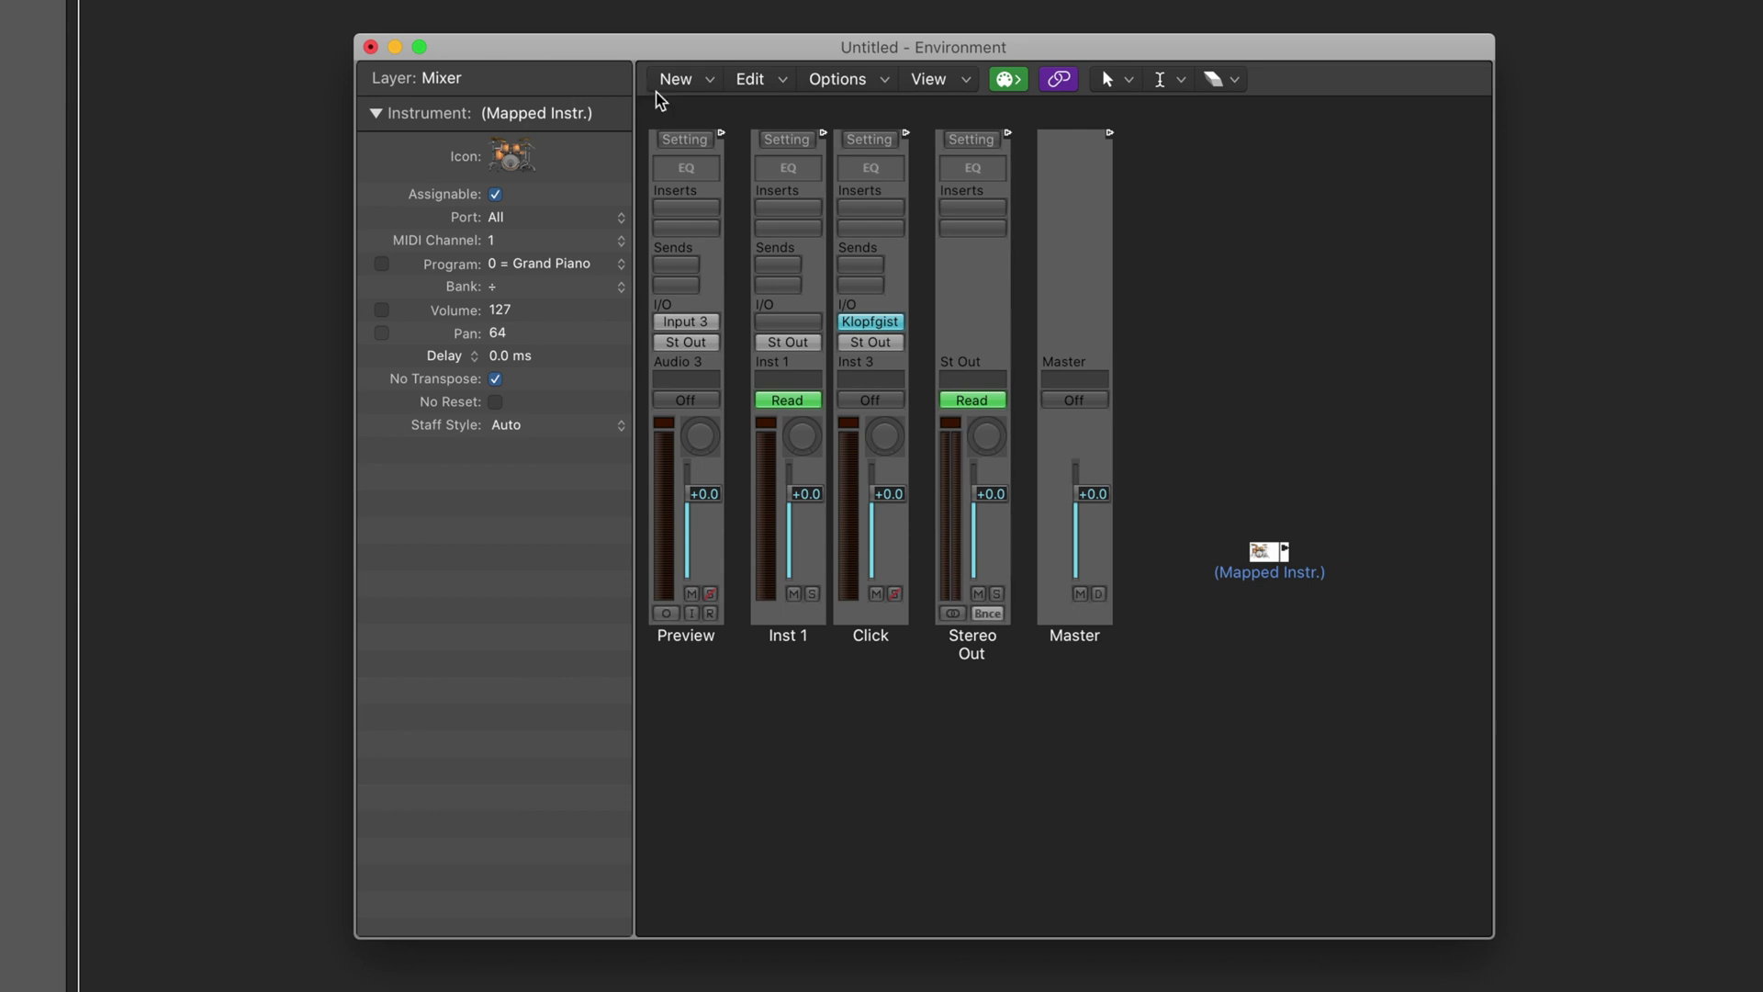
Add a Monitor object to the Mixer layer for watching MIDI events.
{"action": "left_click", "coordinate": [689, 82]}
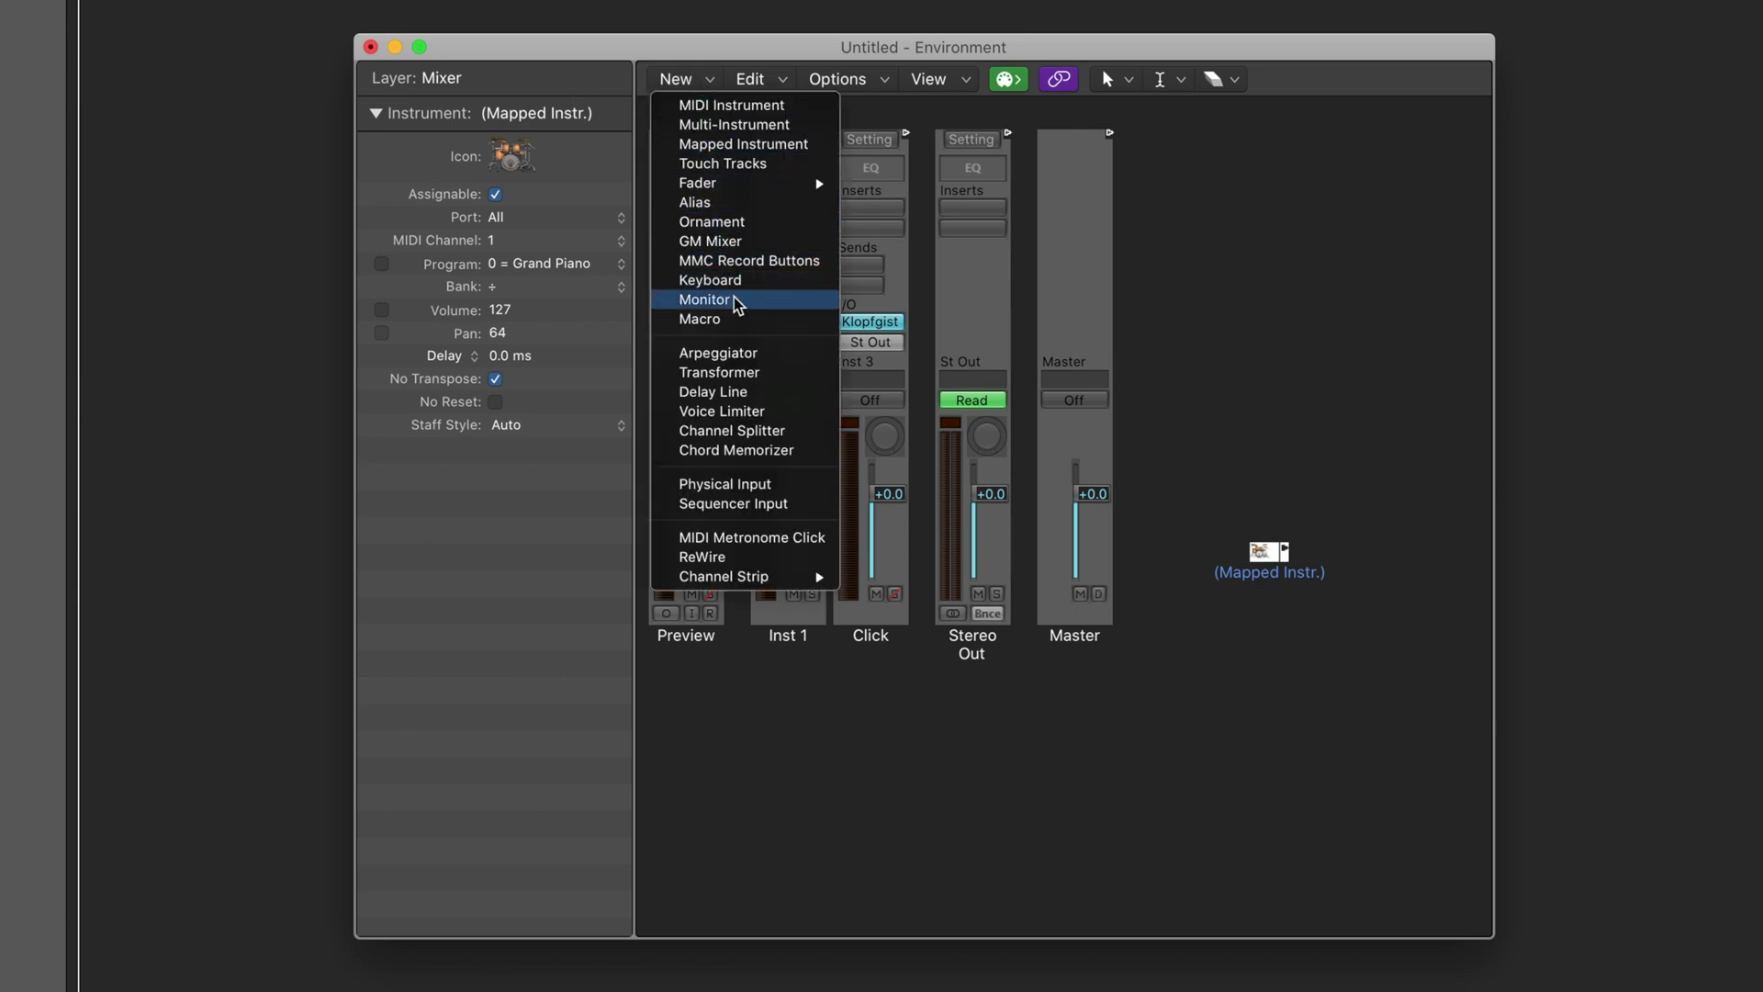
{"action": "left_click", "coordinate": [707, 300]}
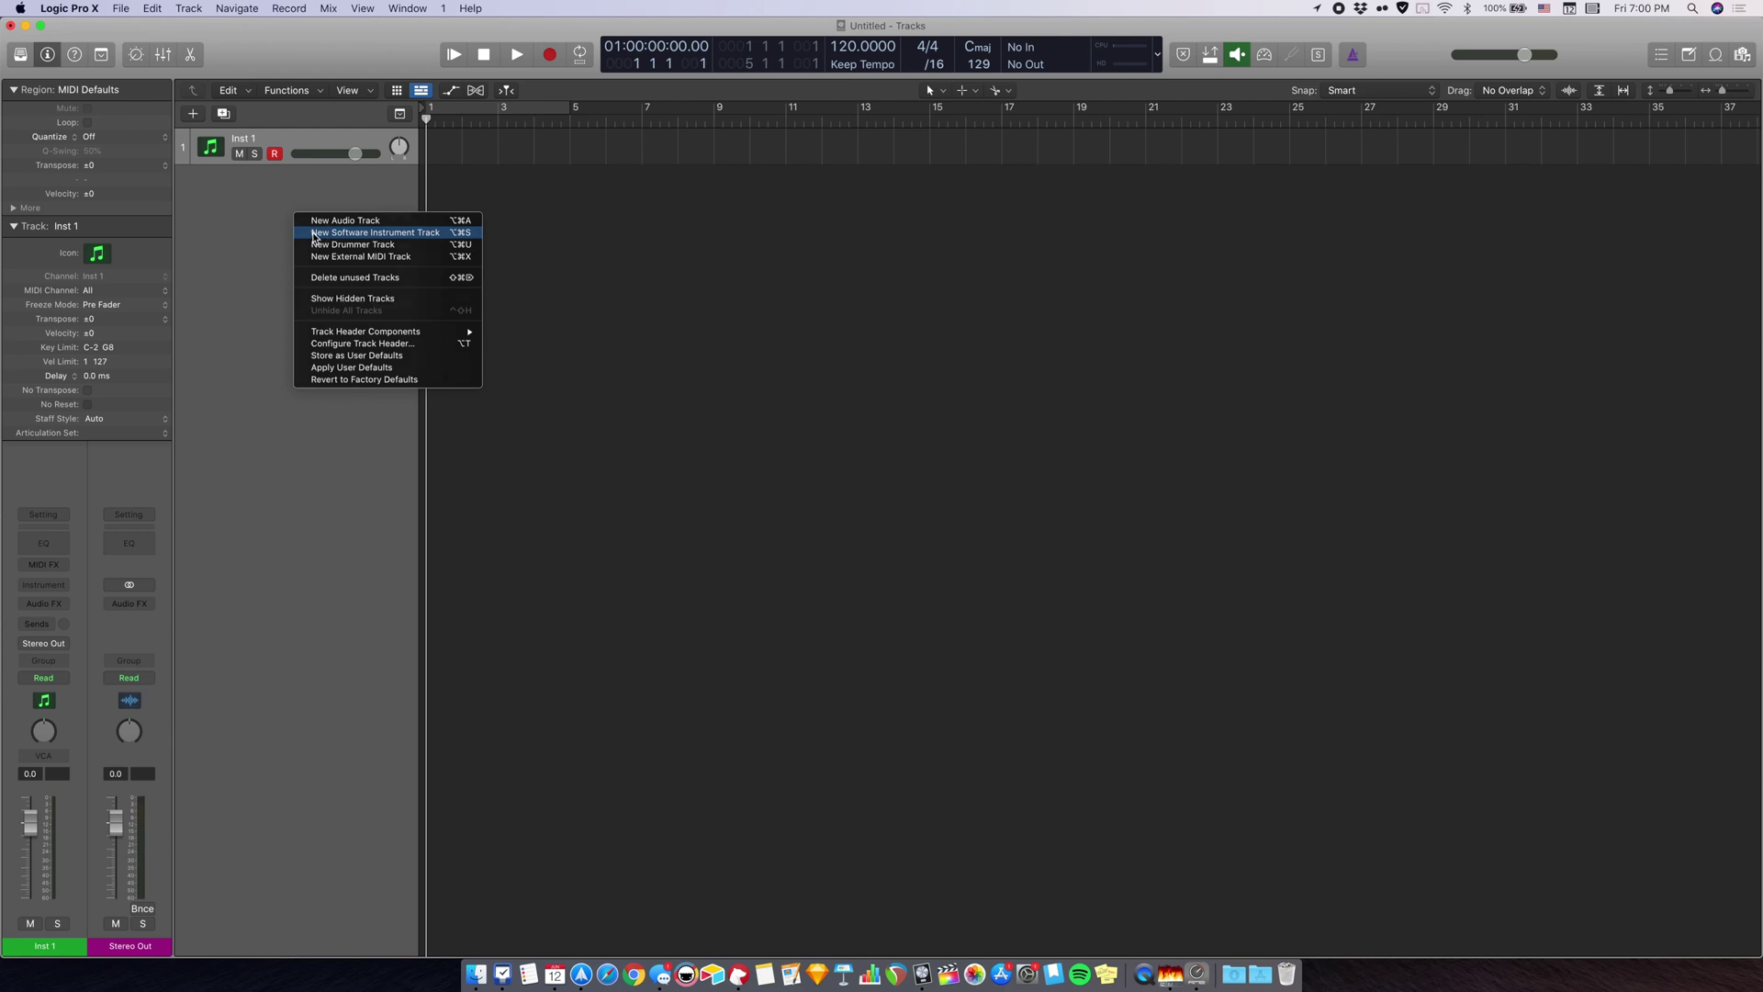
Add software instrument track Inst 2 with Kontakt loading the Modern & Massive drum kit.
{"action": "left_click", "coordinate": [313, 232]}
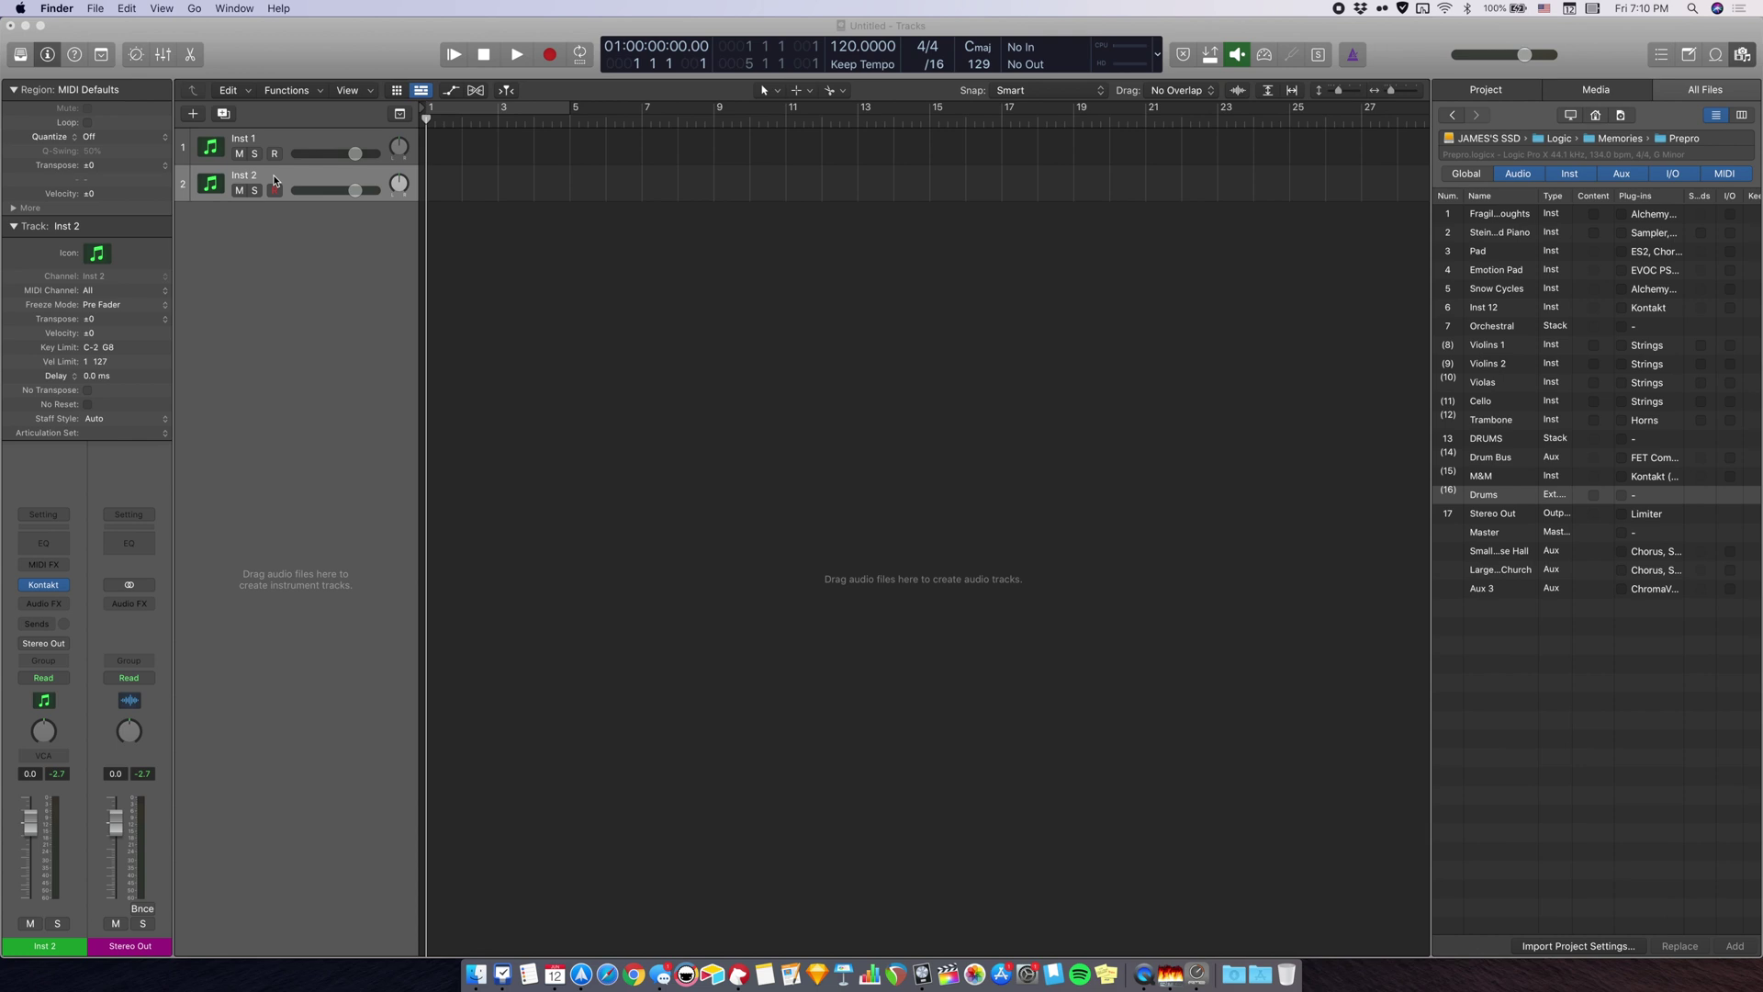
{"action": "left_click", "coordinate": [273, 181]}
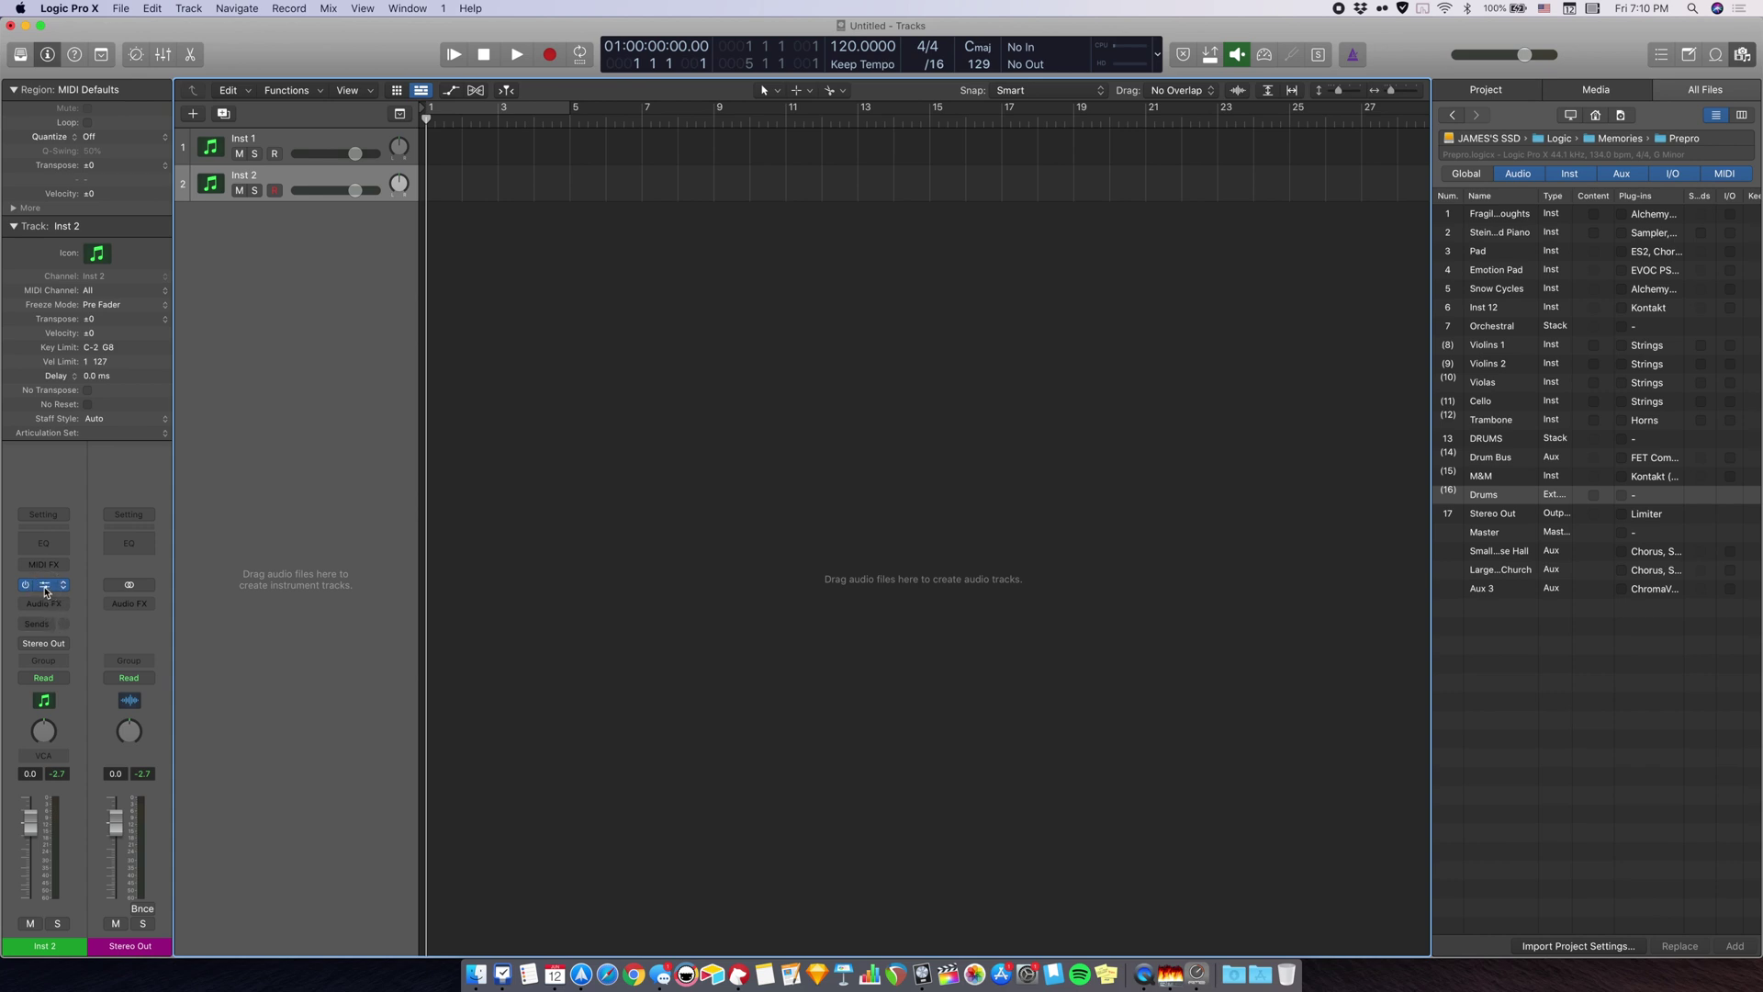
{"action": "left_click", "coordinate": [44, 586]}
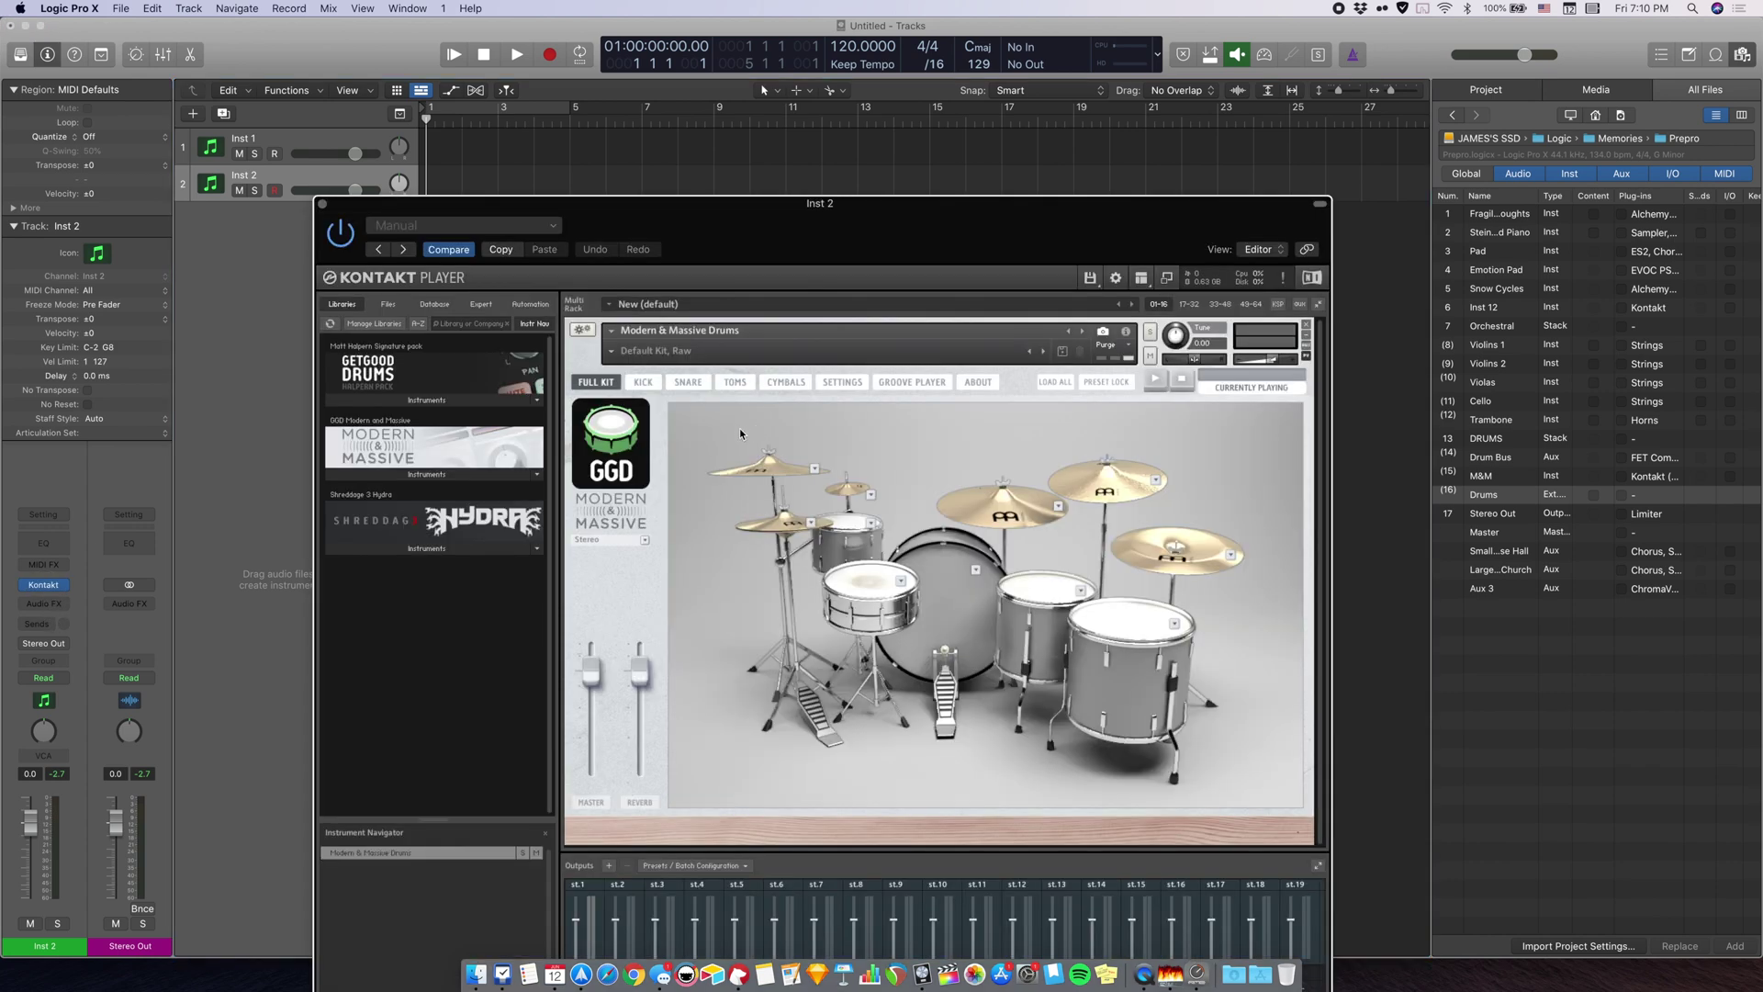
{"action": "left_click", "coordinate": [321, 204]}
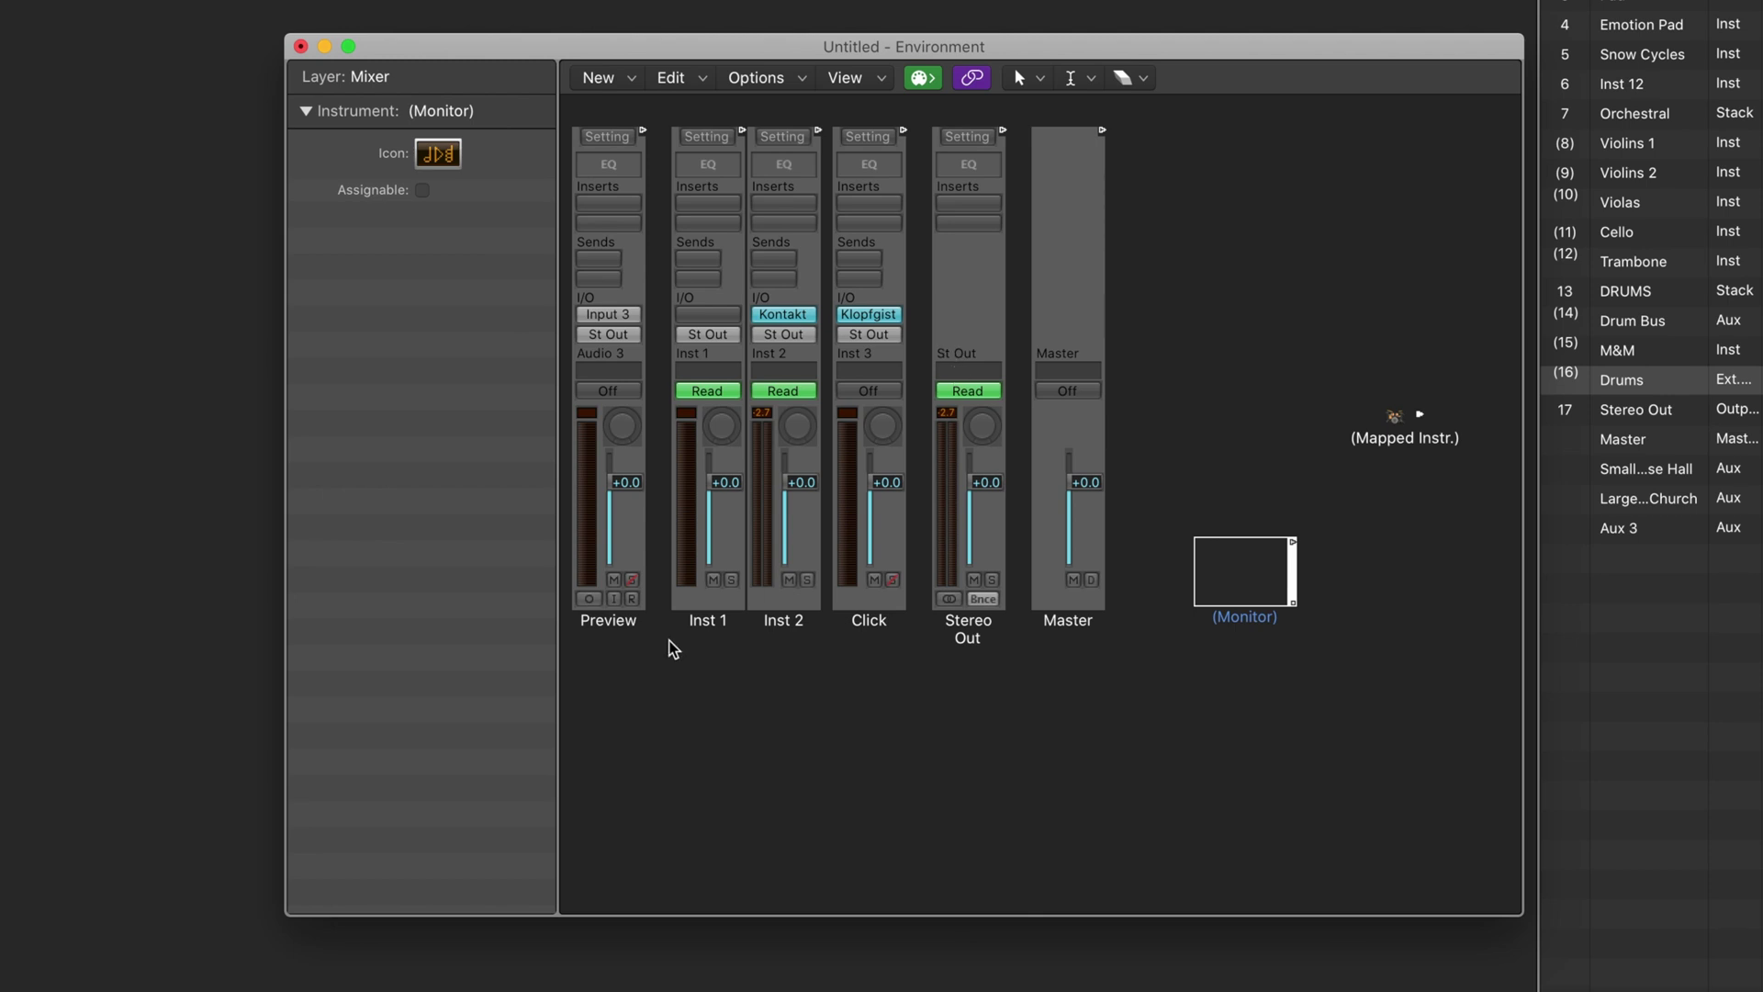
Cable the Mapped Instr. output onward, keeping the existing channel port setting.
{"action": "left_click", "coordinate": [782, 619]}
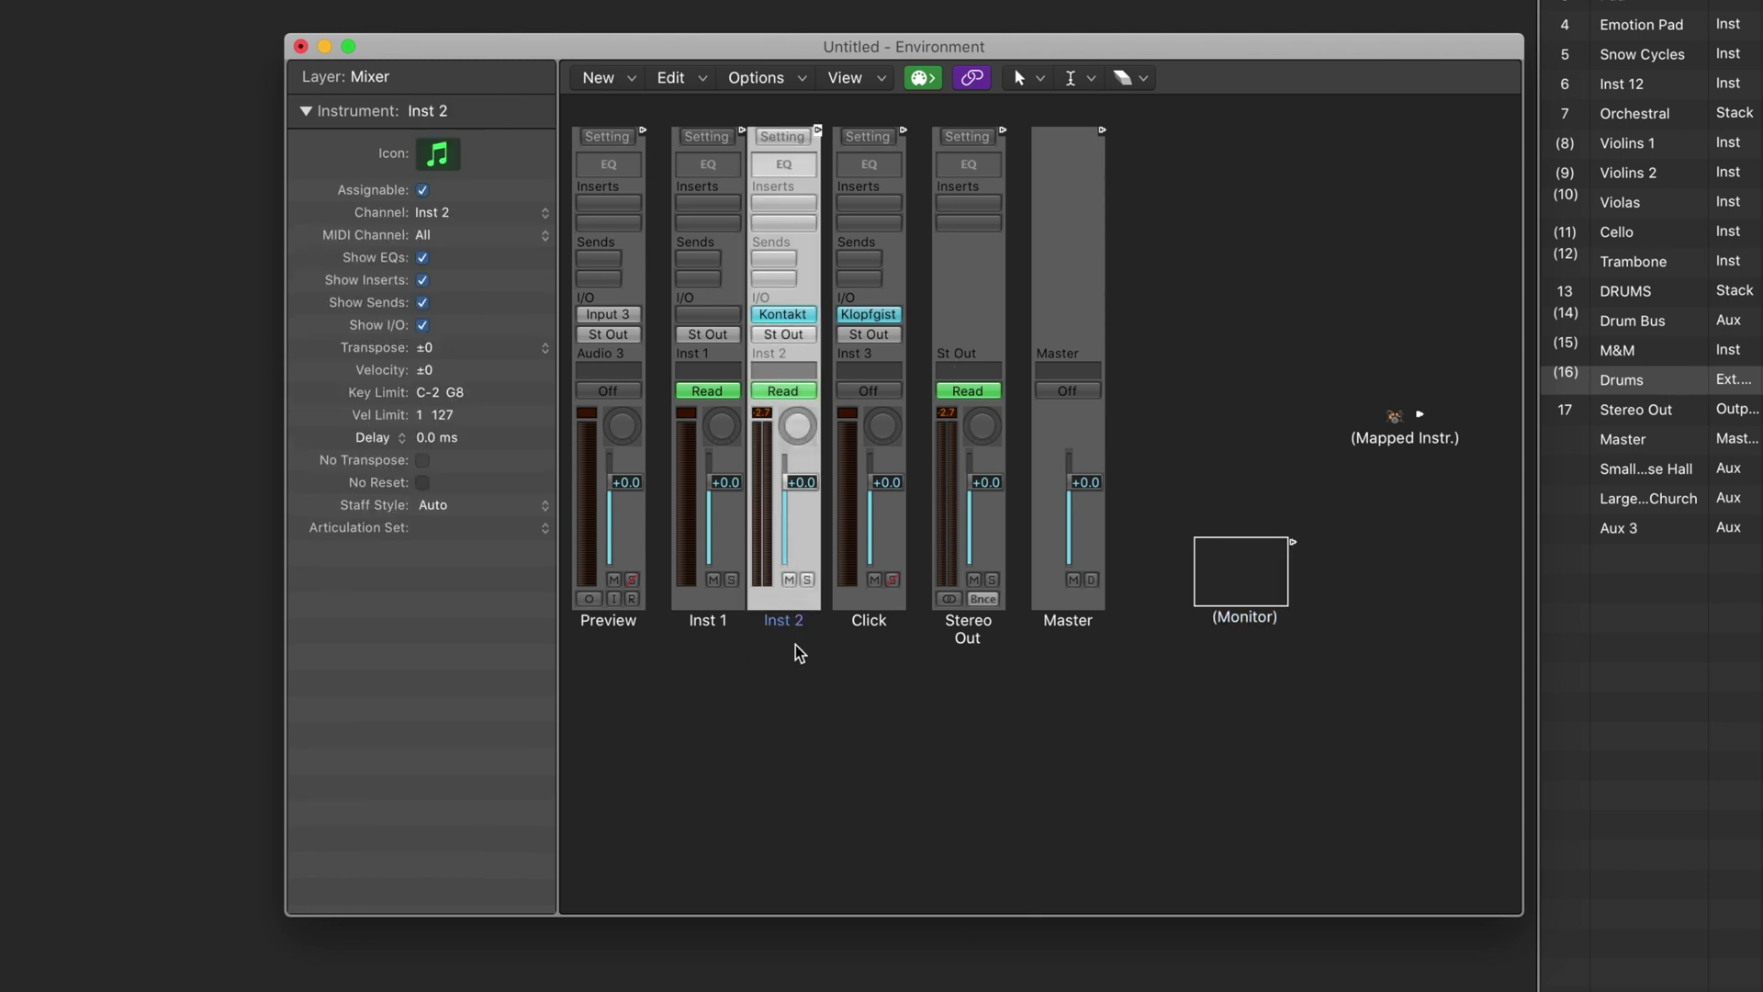
{"action": "left_click", "coordinate": [702, 624]}
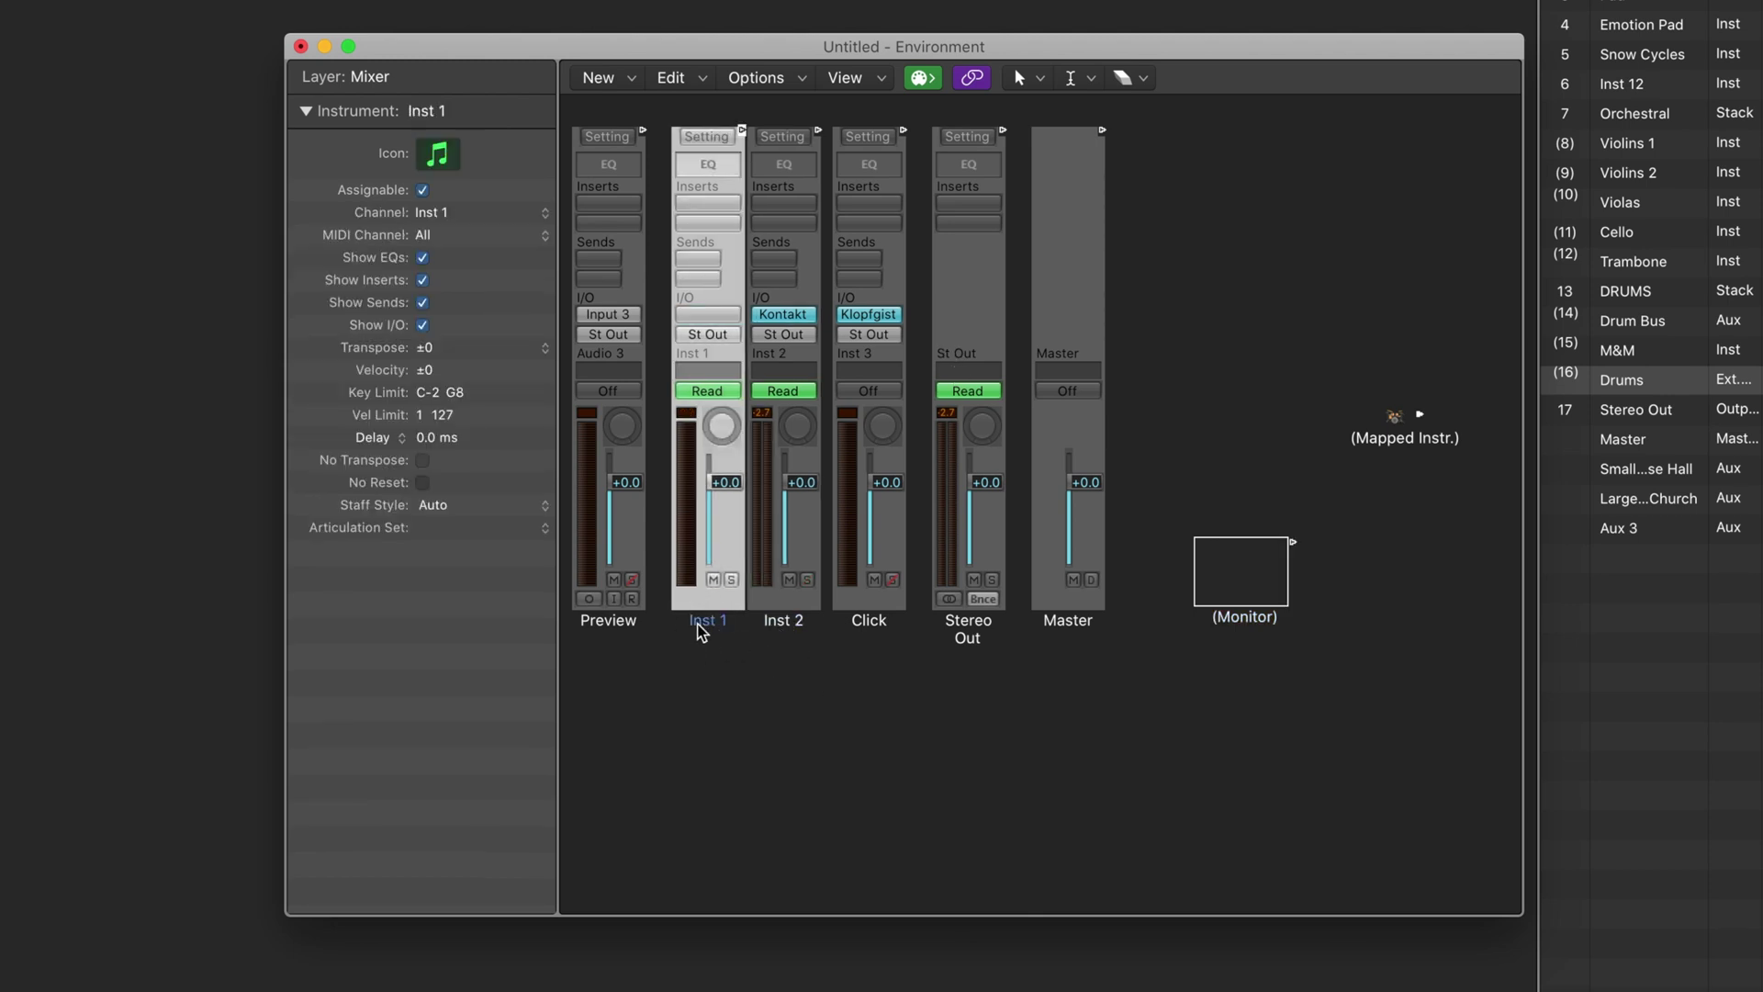
{"action": "left_click", "coordinate": [1421, 418]}
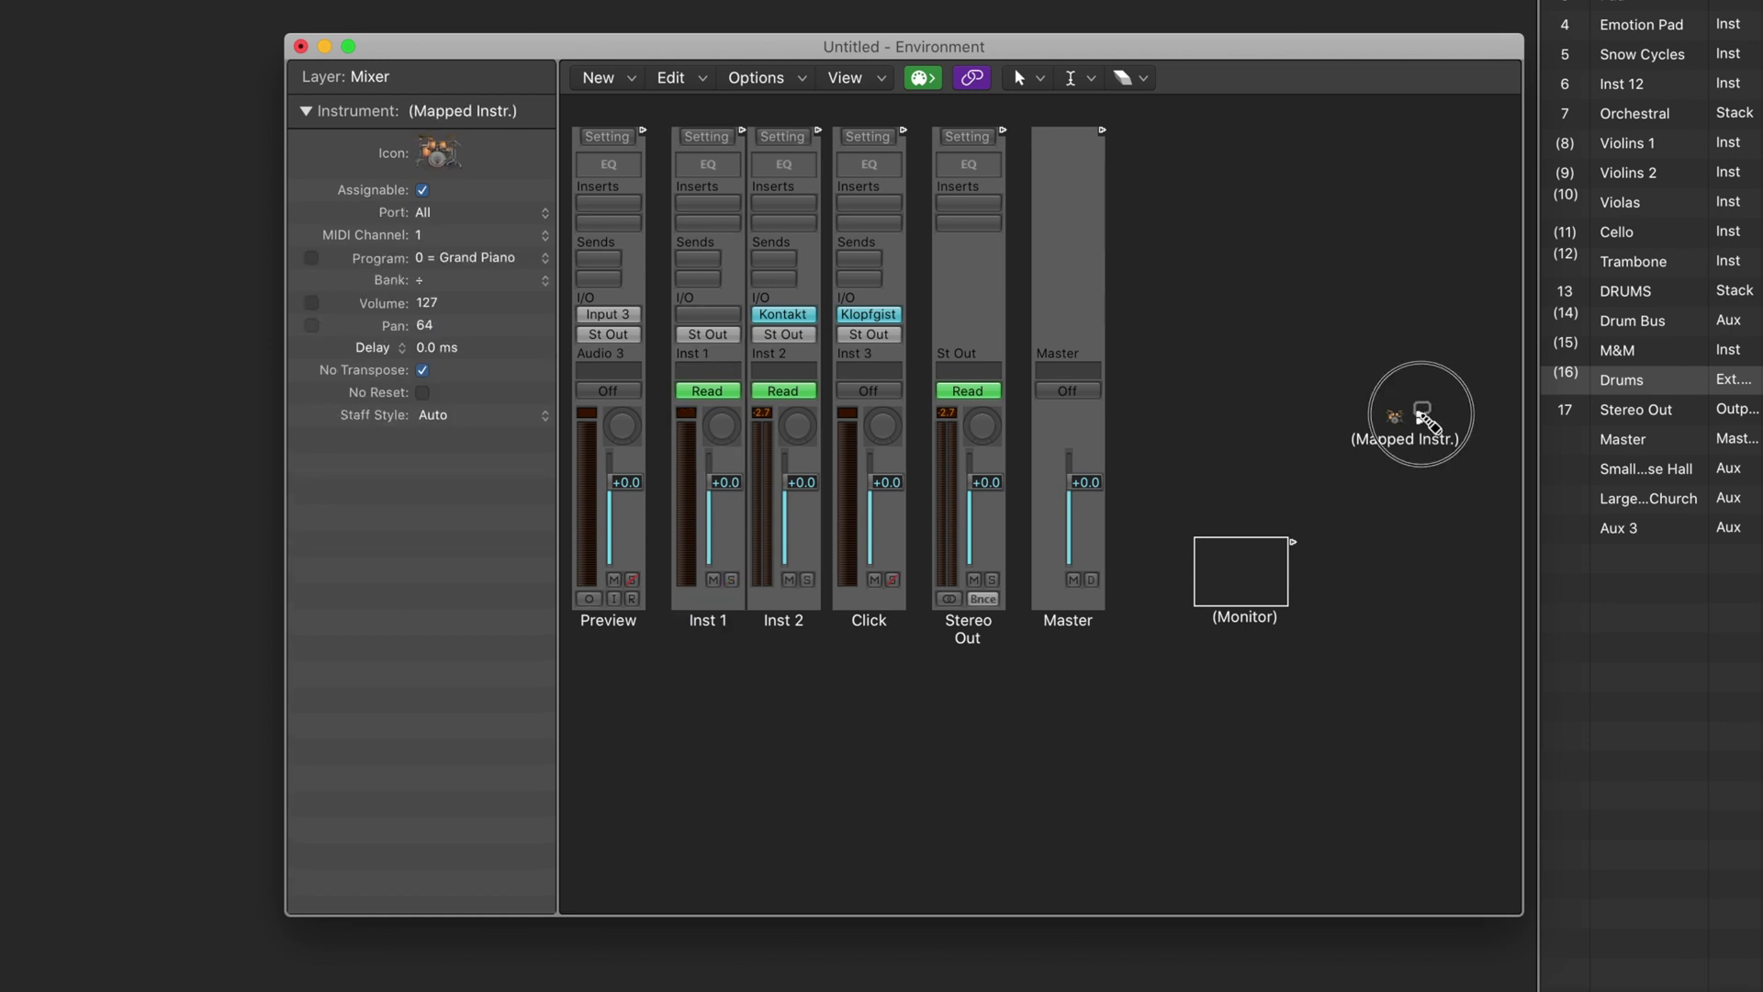
{"action": "left_click_drag", "start_coordinate": [1425, 421], "coordinate": [1283, 559]}
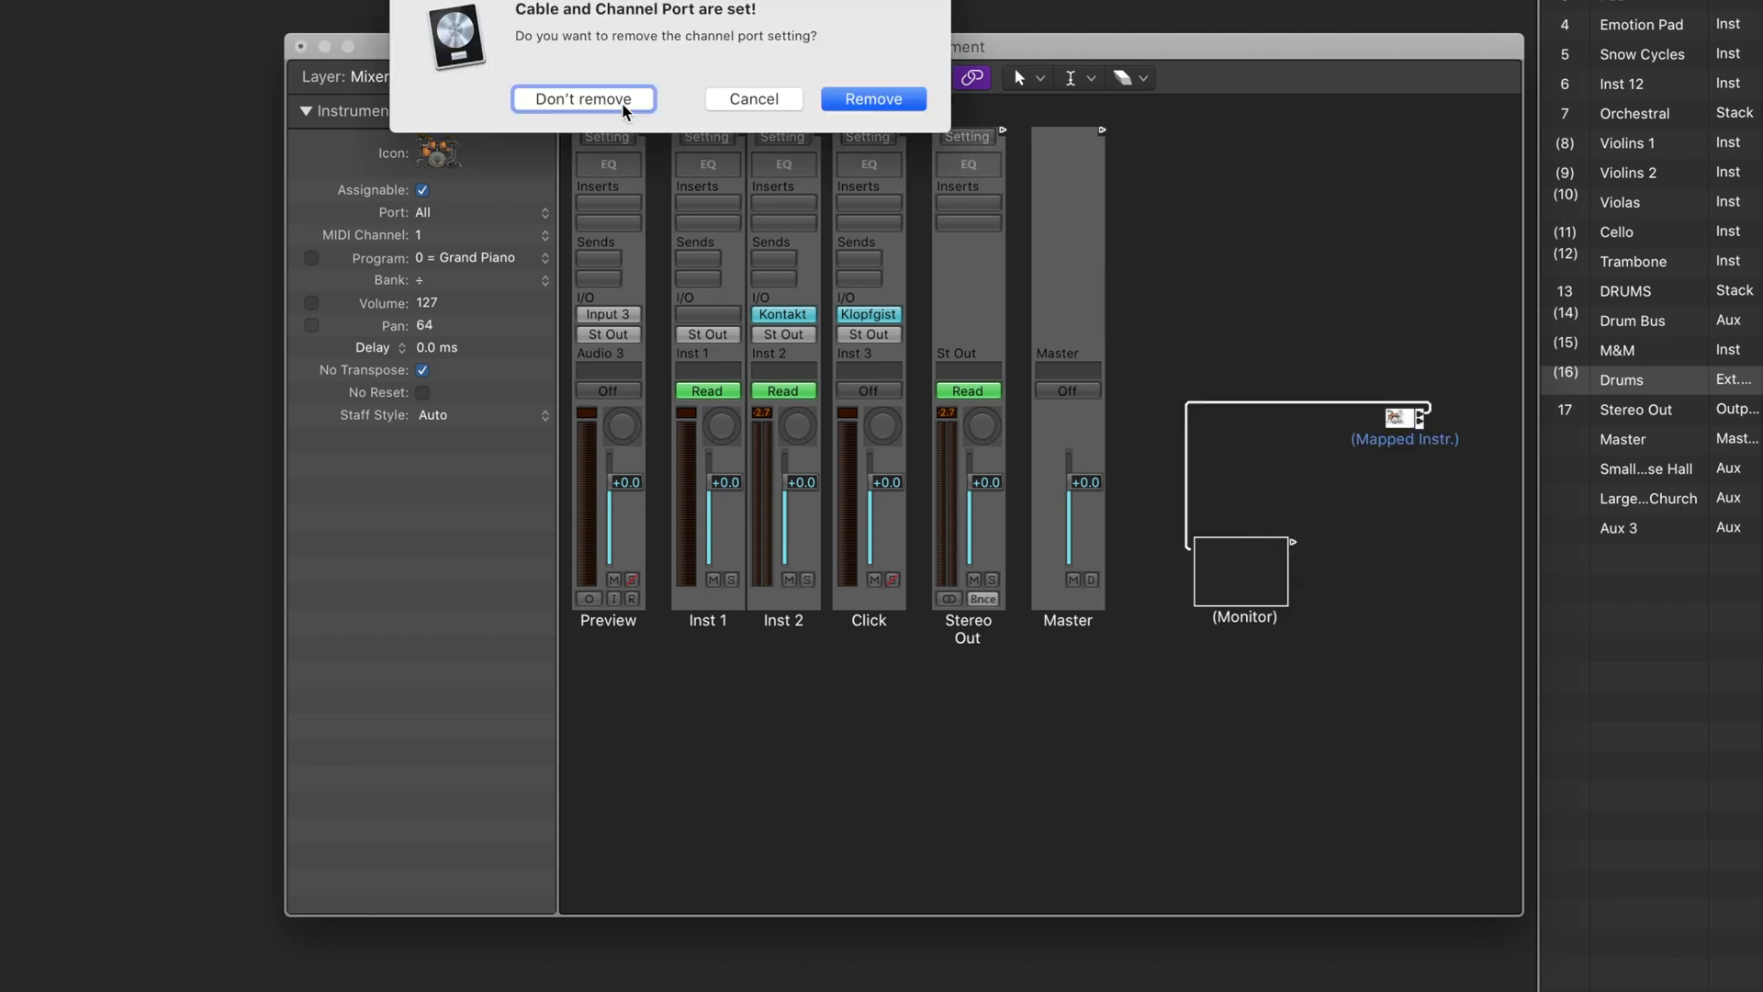
{"action": "left_click", "coordinate": [620, 103]}
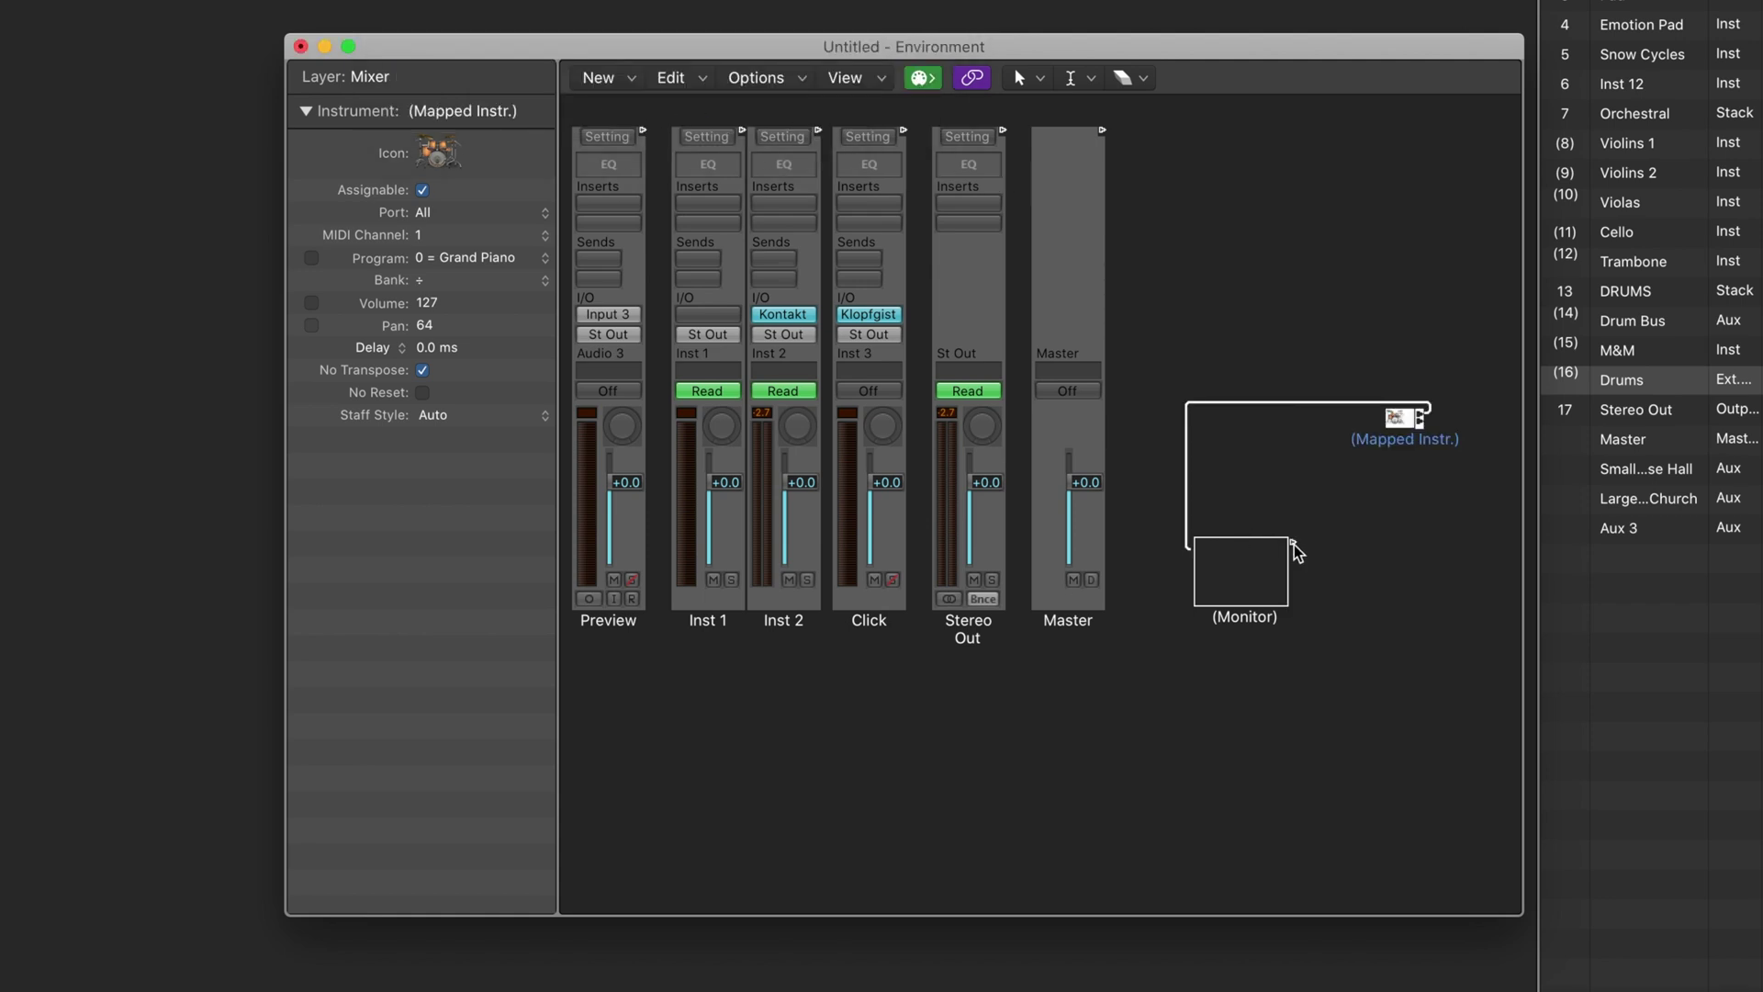
Connect the Monitor into the Inst 2 strip and move both objects below the mixer strips.
{"action": "left_click_drag", "start_coordinate": [1294, 545], "coordinate": [814, 599]}
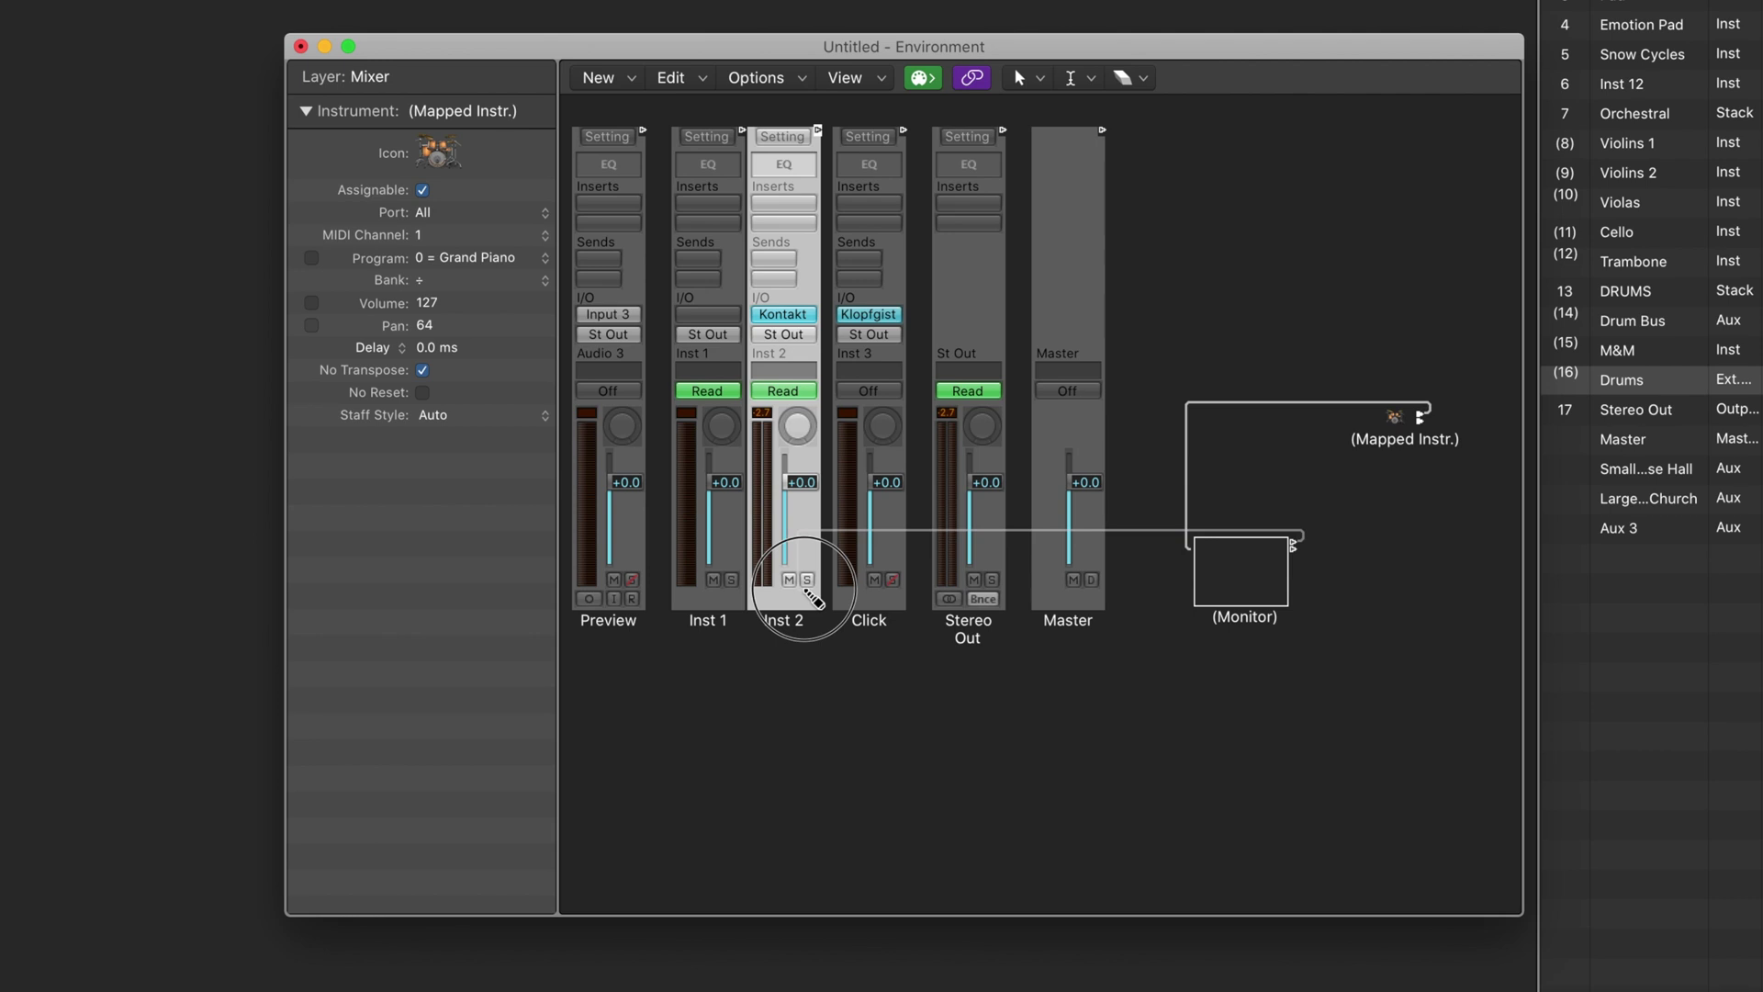
{"action": "left_click_drag", "start_coordinate": [814, 600], "coordinate": [813, 600]}
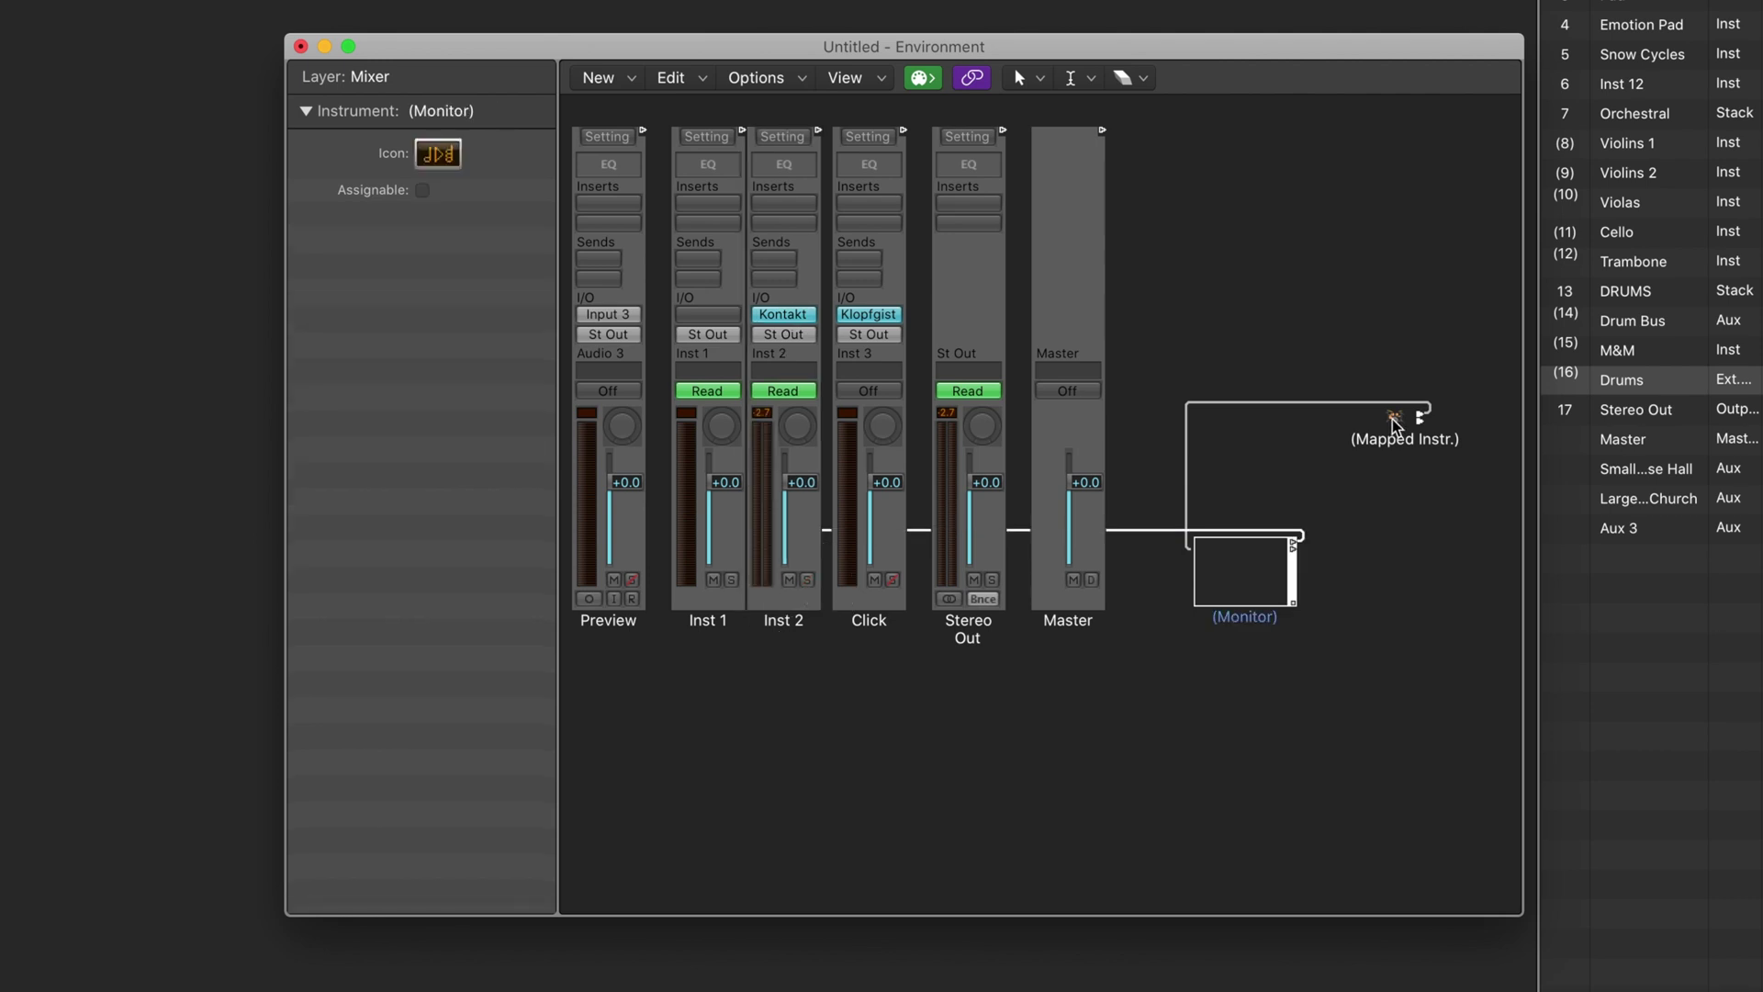
{"action": "left_click_drag", "start_coordinate": [1396, 418], "coordinate": [1136, 774]}
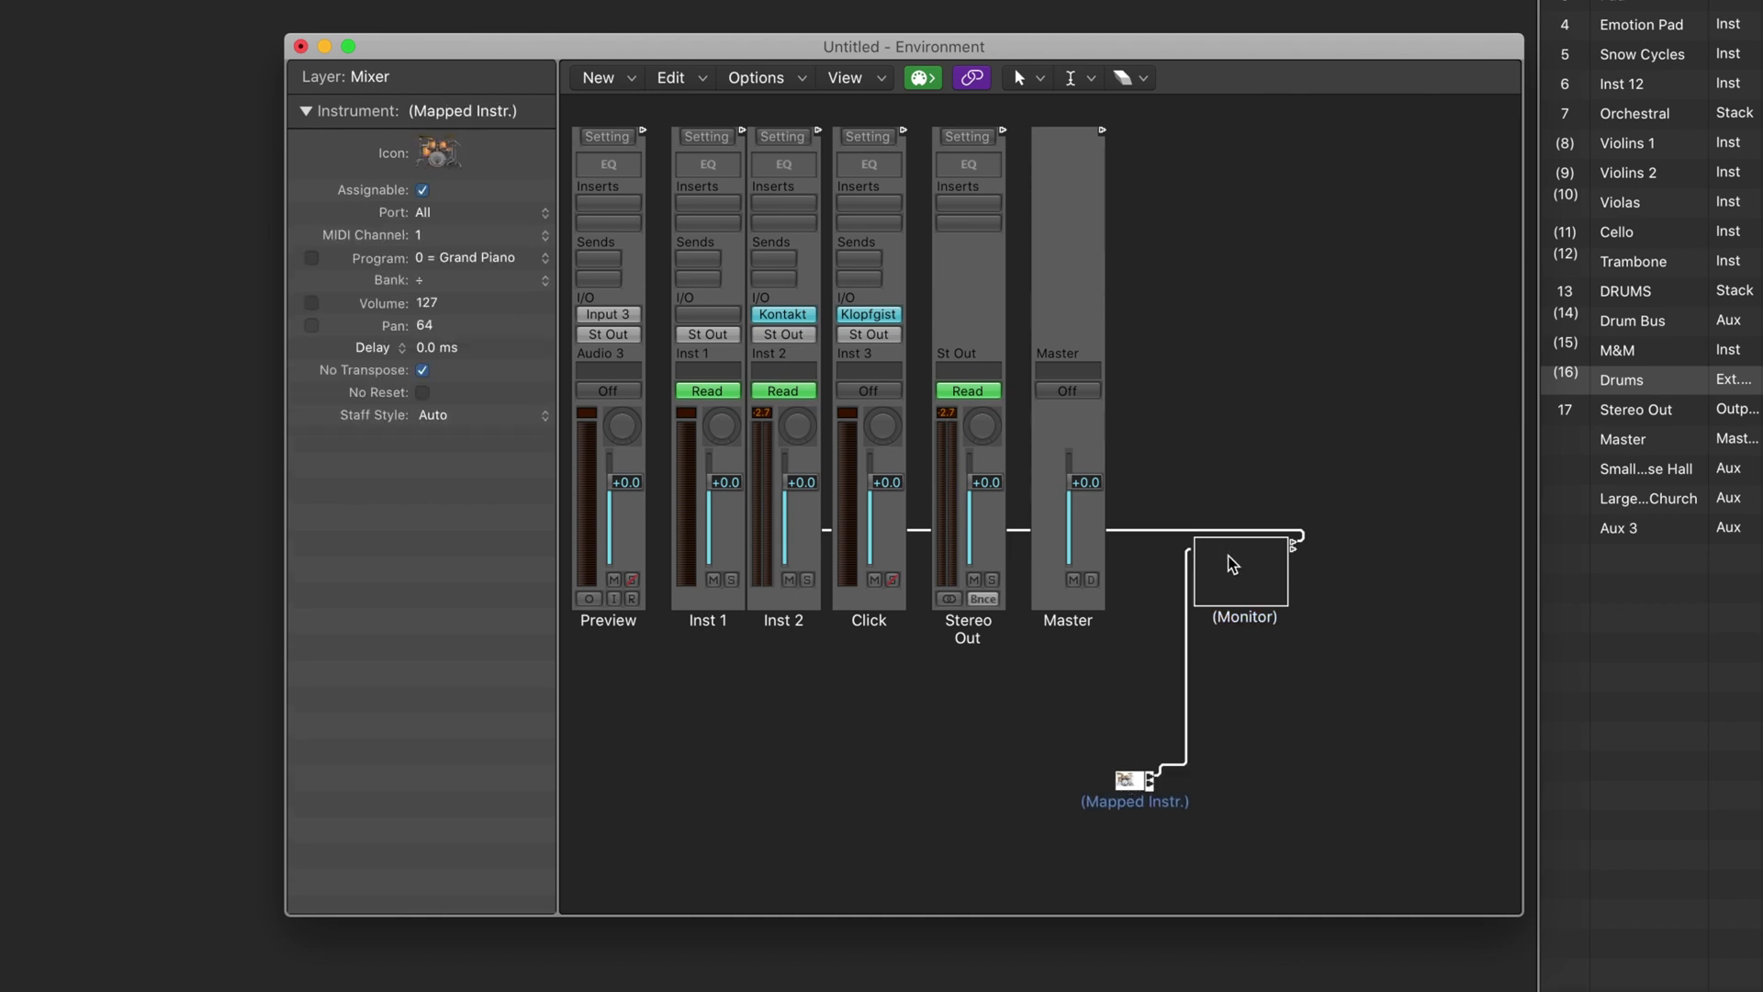
{"action": "left_click_drag", "start_coordinate": [1221, 565], "coordinate": [806, 753]}
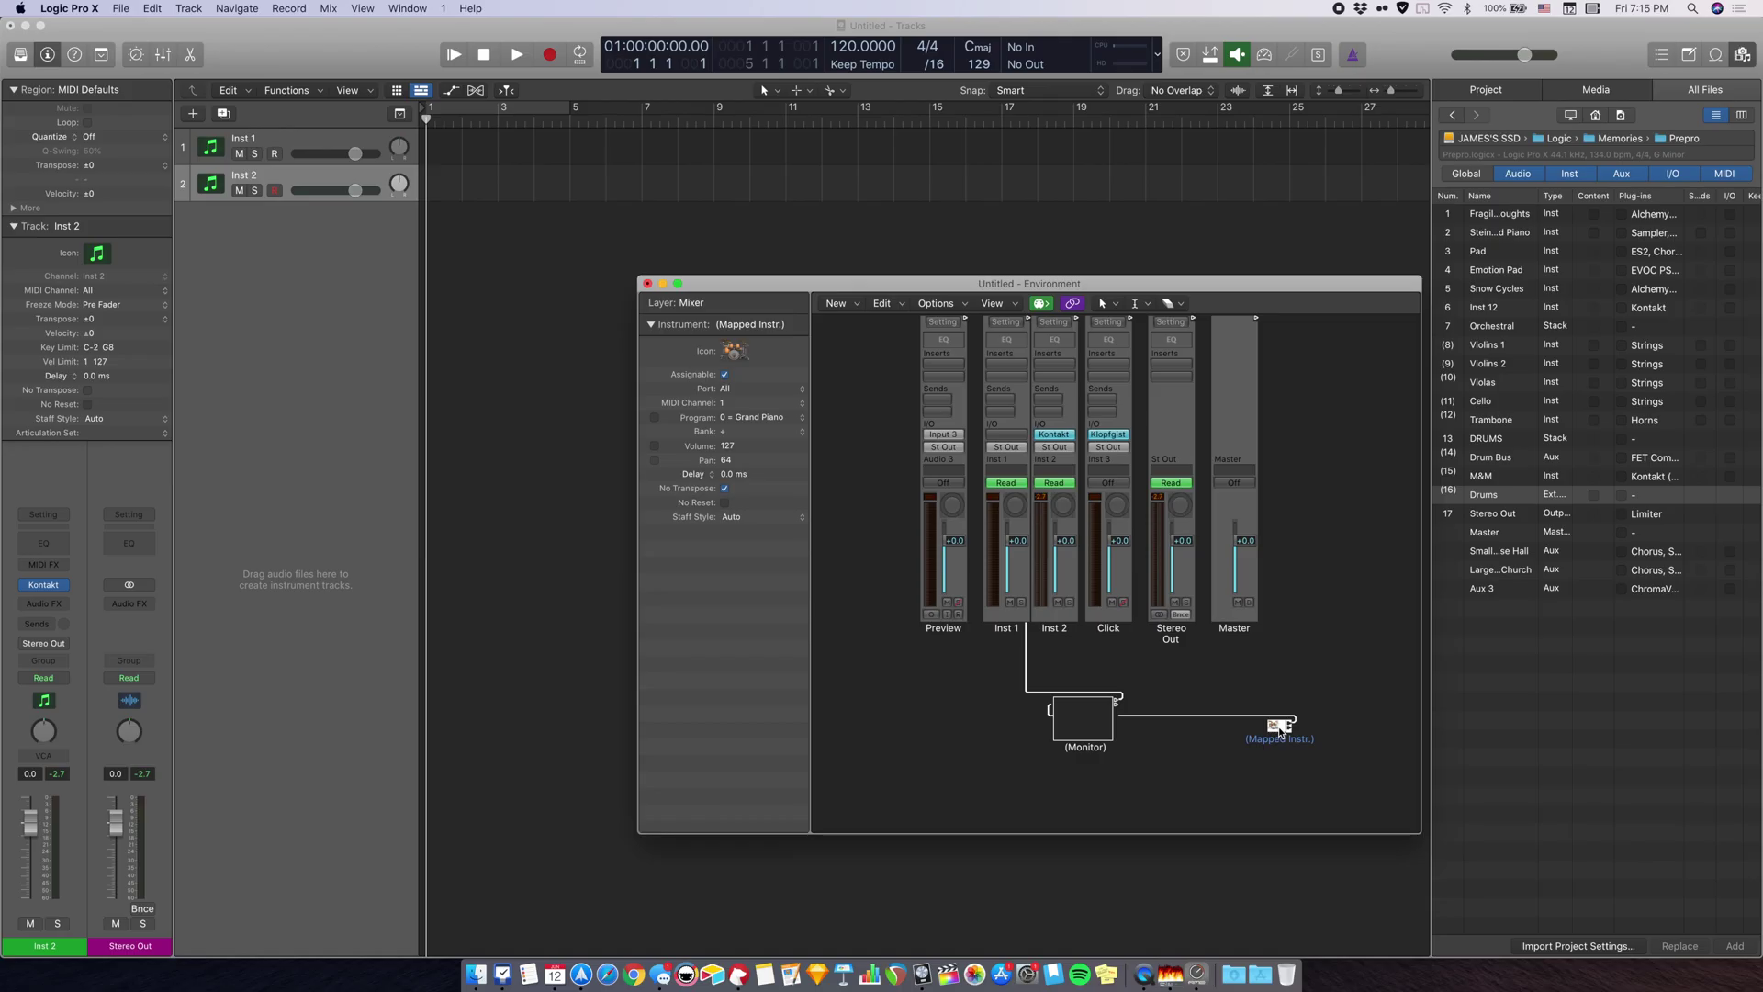
Assign track 1 to the Mapped Instr. object and rename the track Drum.
{"action": "left_click", "coordinate": [1124, 778]}
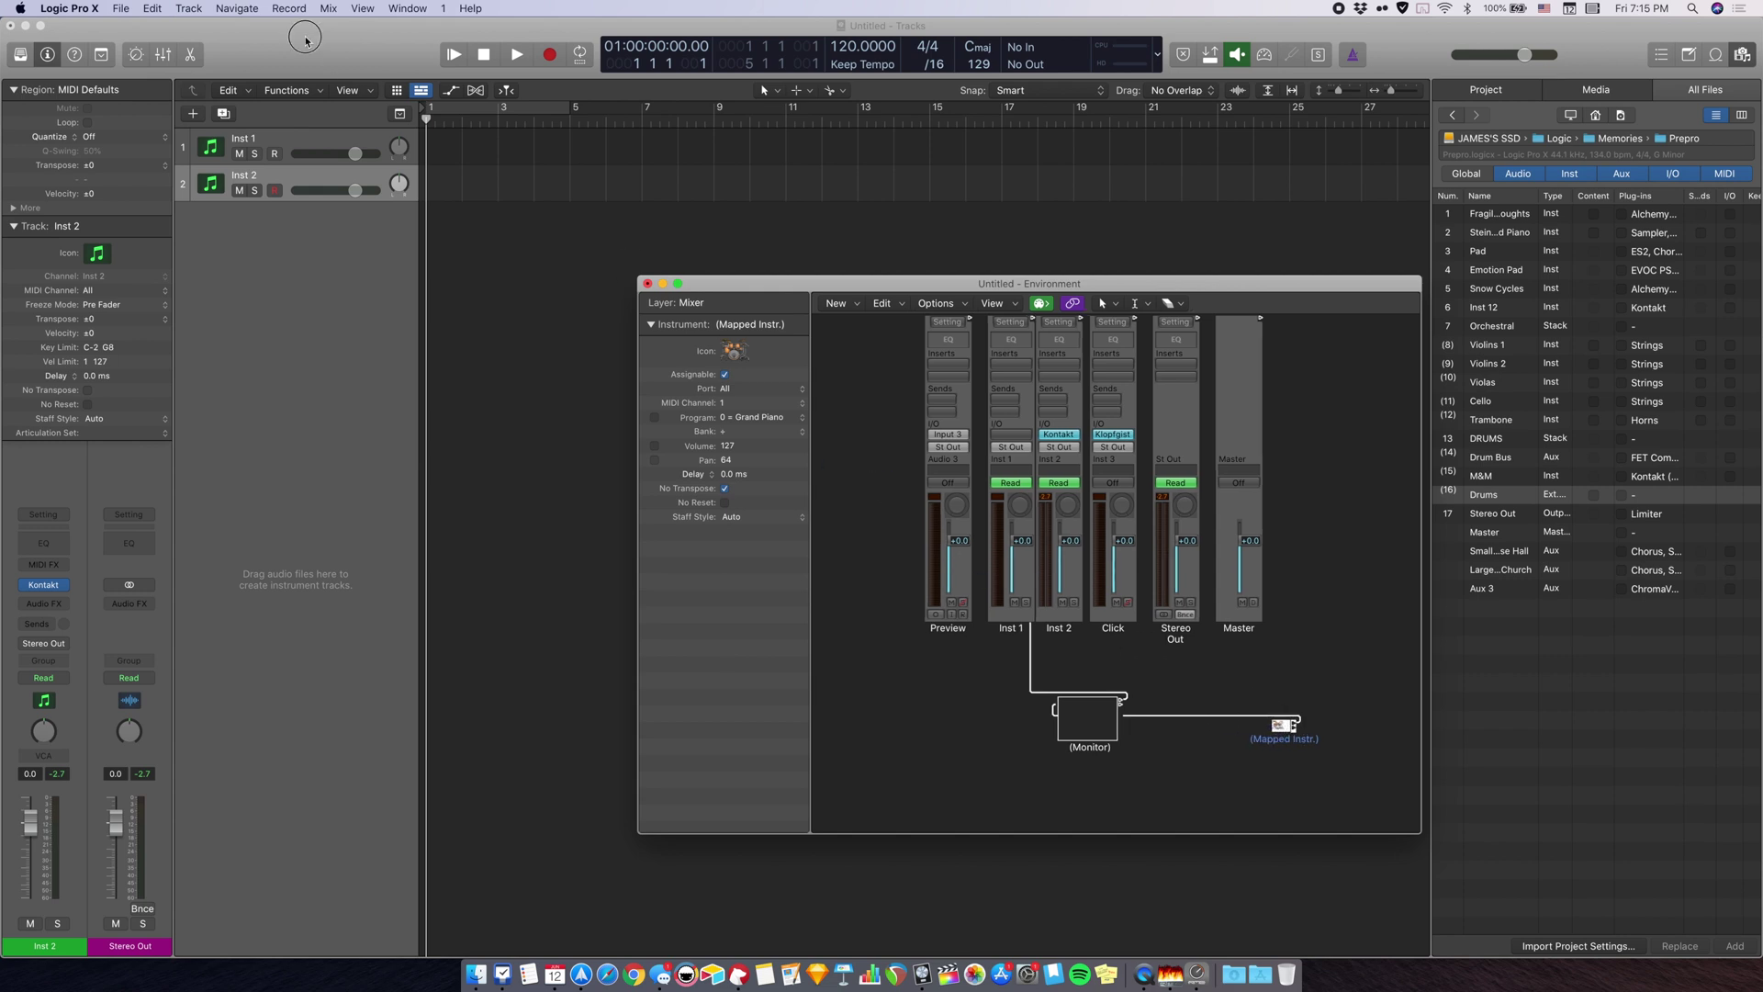
{"action": "left_click", "coordinate": [273, 140]}
{"action": "left_click", "coordinate": [274, 139]}
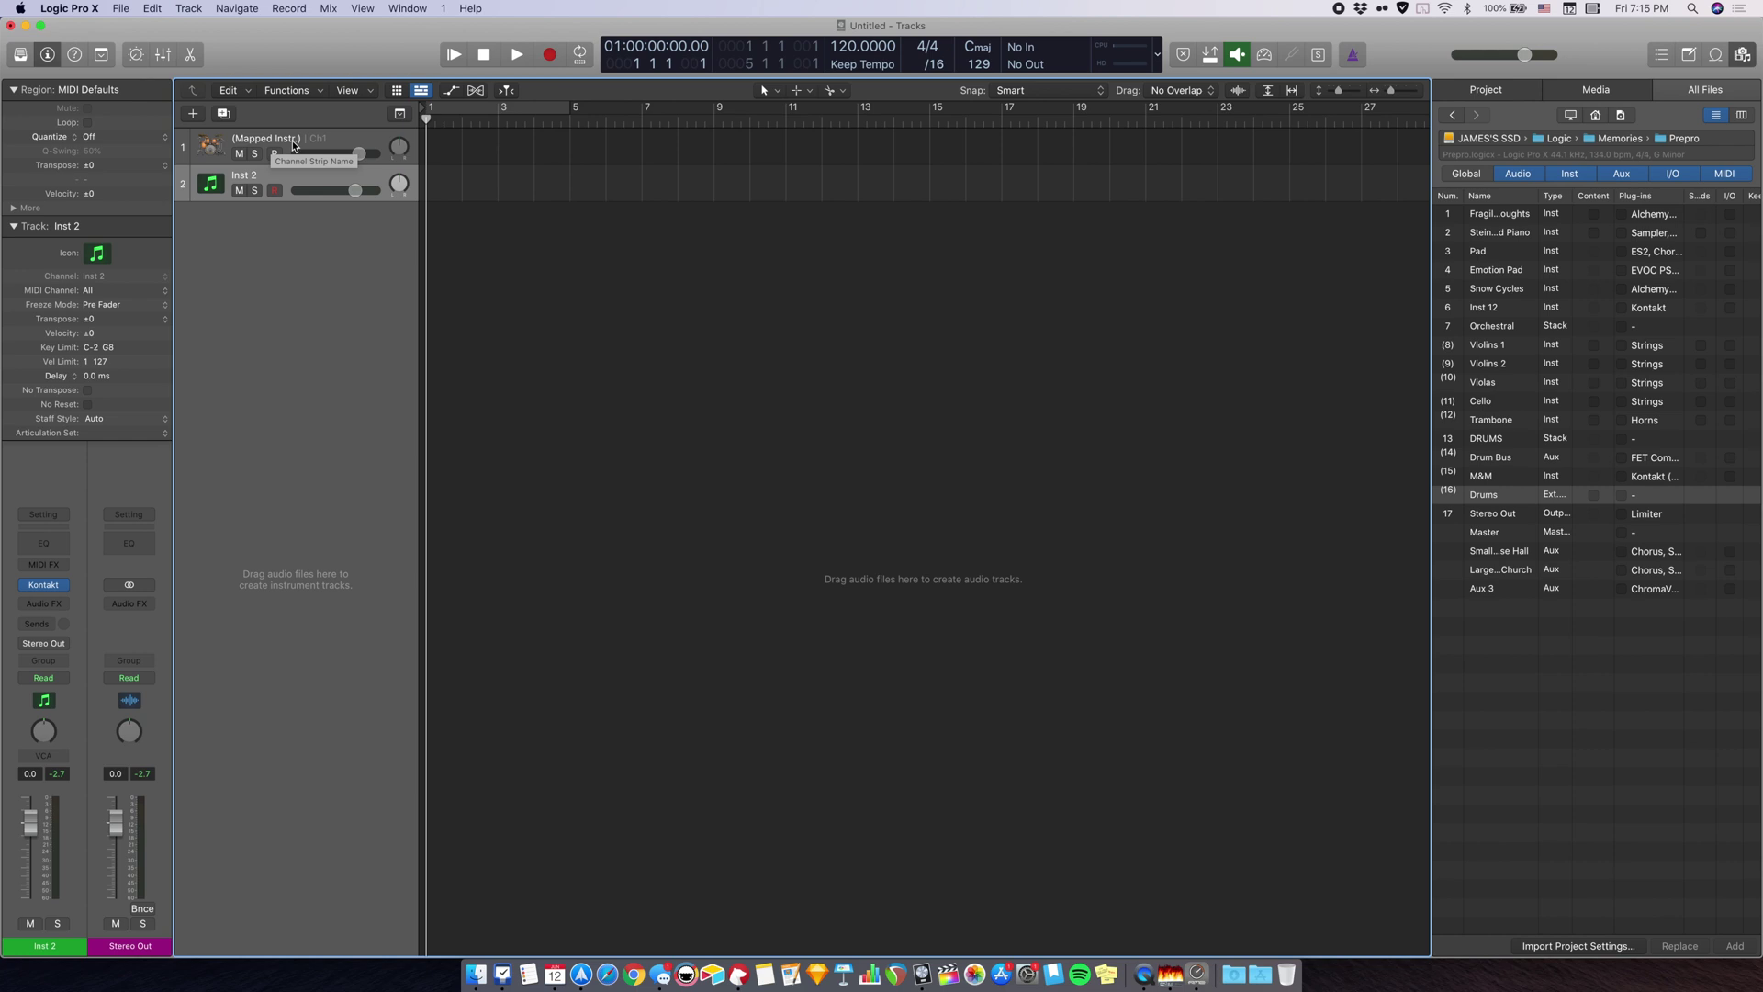
{"action": "left_click", "coordinate": [466, 150]}
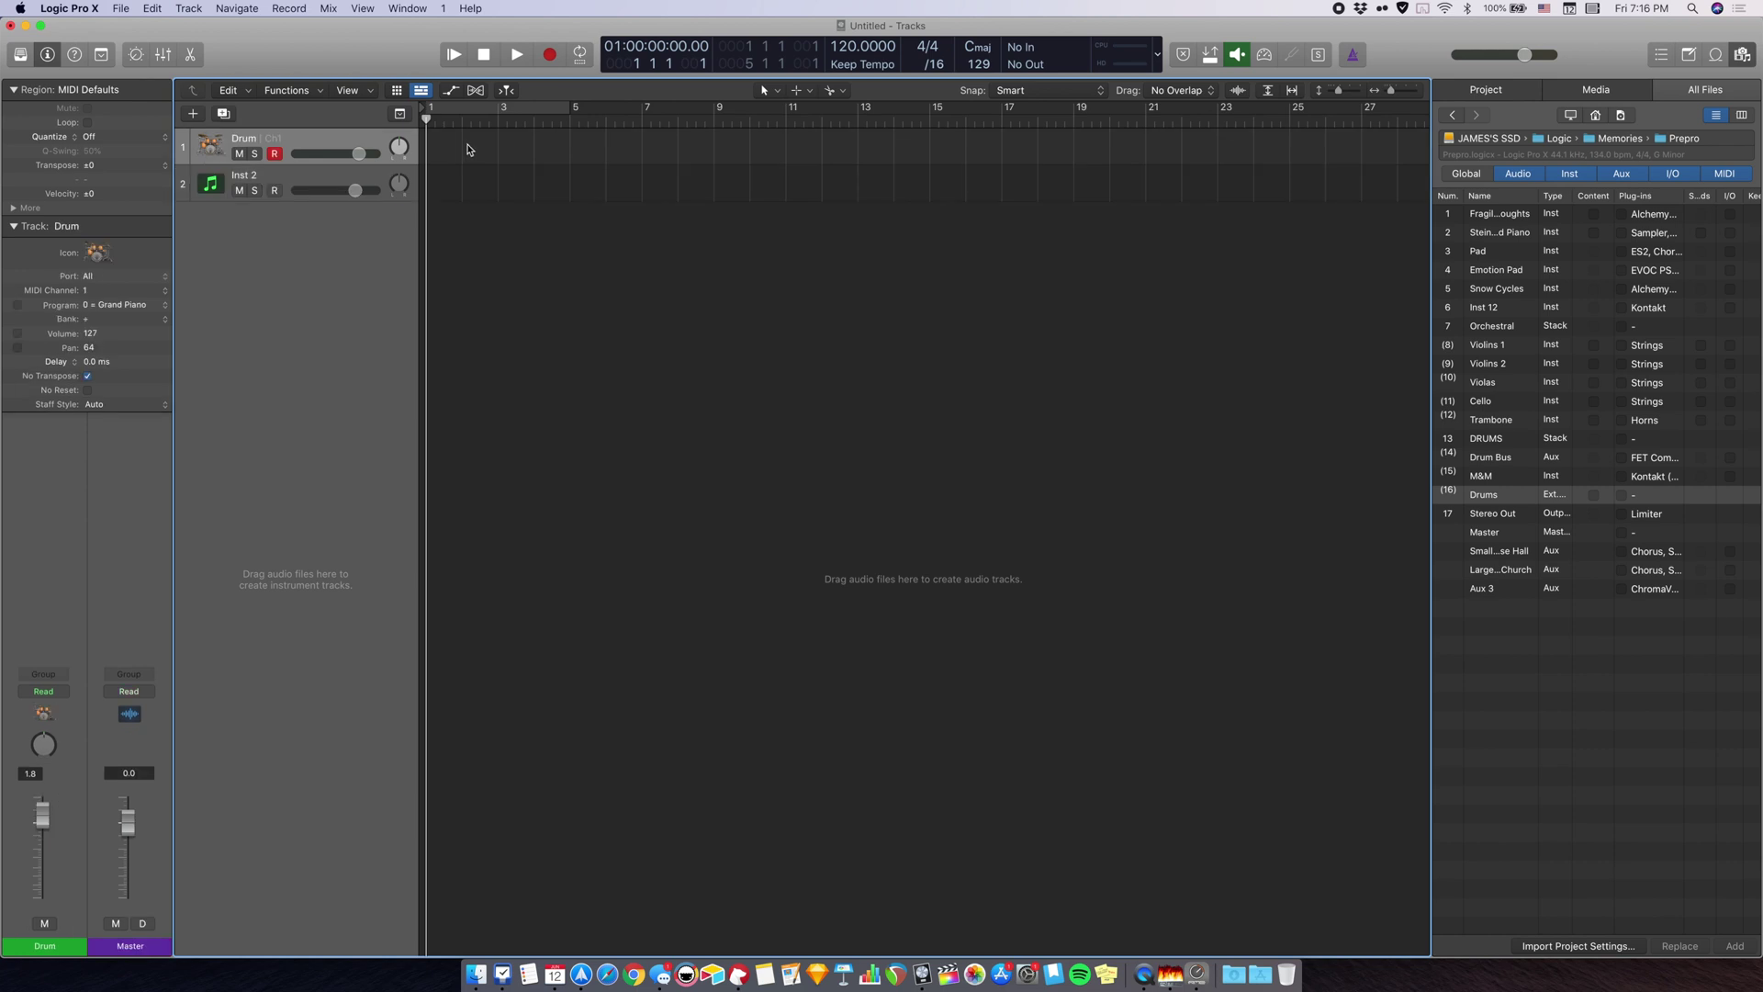
Create an empty MIDI region on the Drum track and open it in the Piano Roll.
{"action": "right_click", "coordinate": [471, 144]}
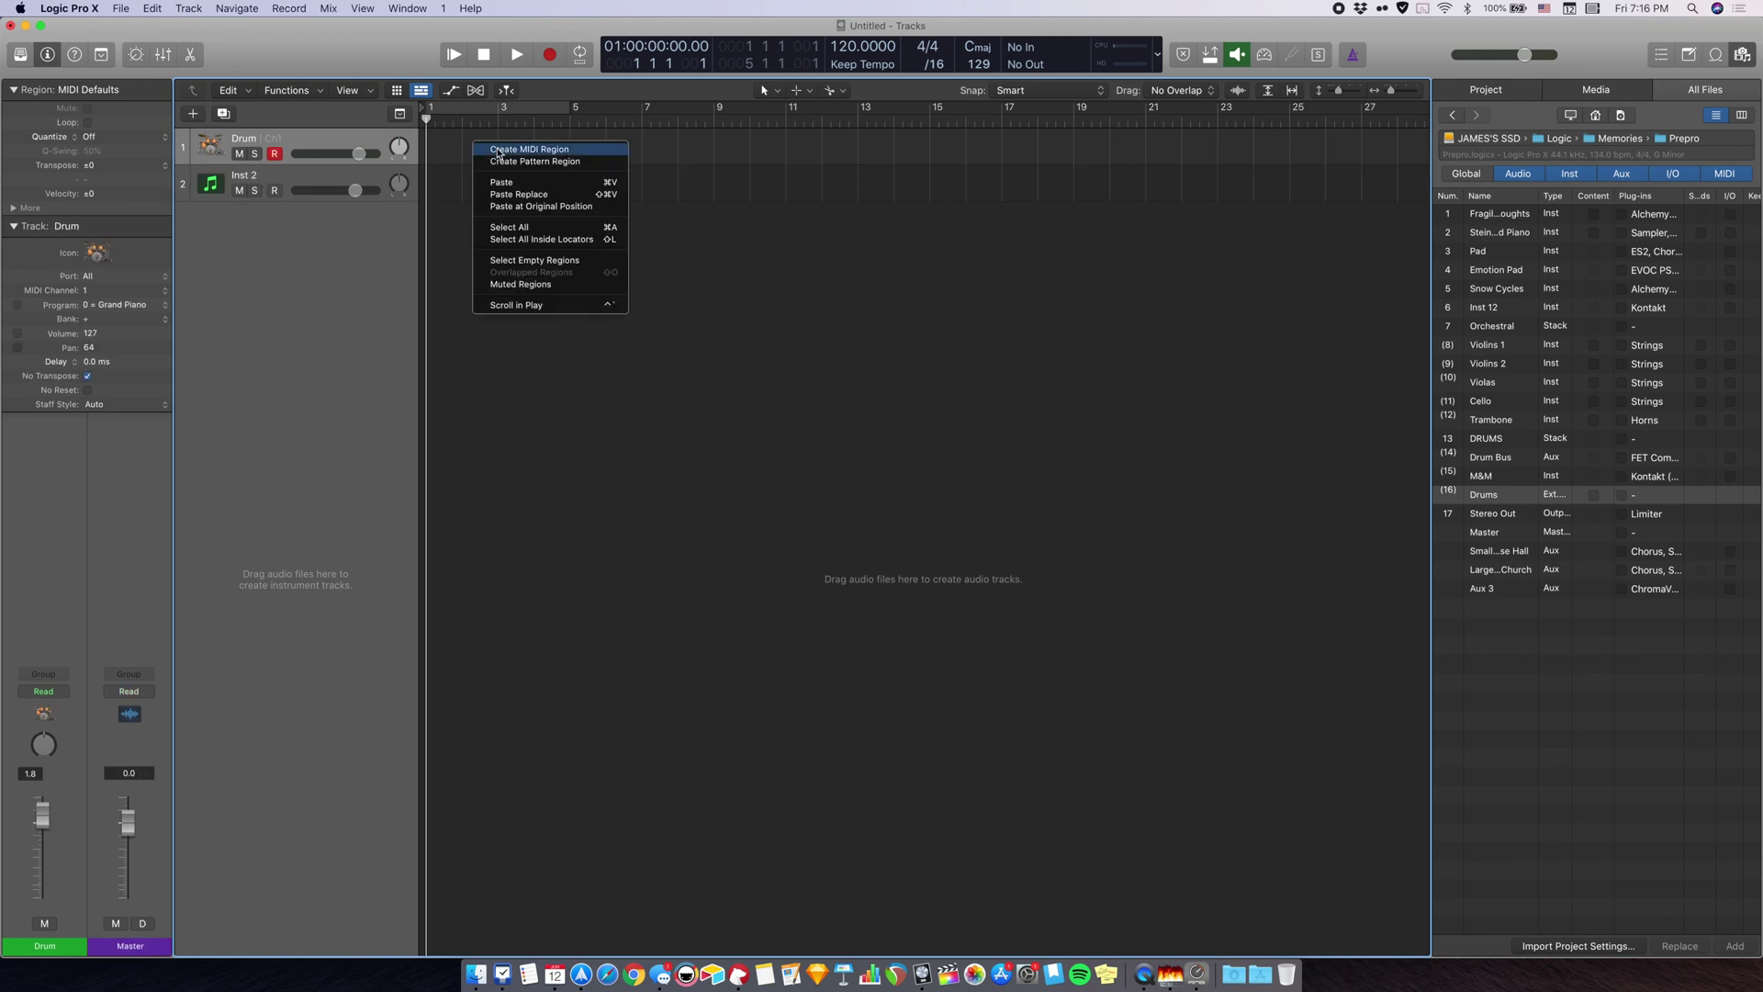
{"action": "left_click", "coordinate": [530, 149]}
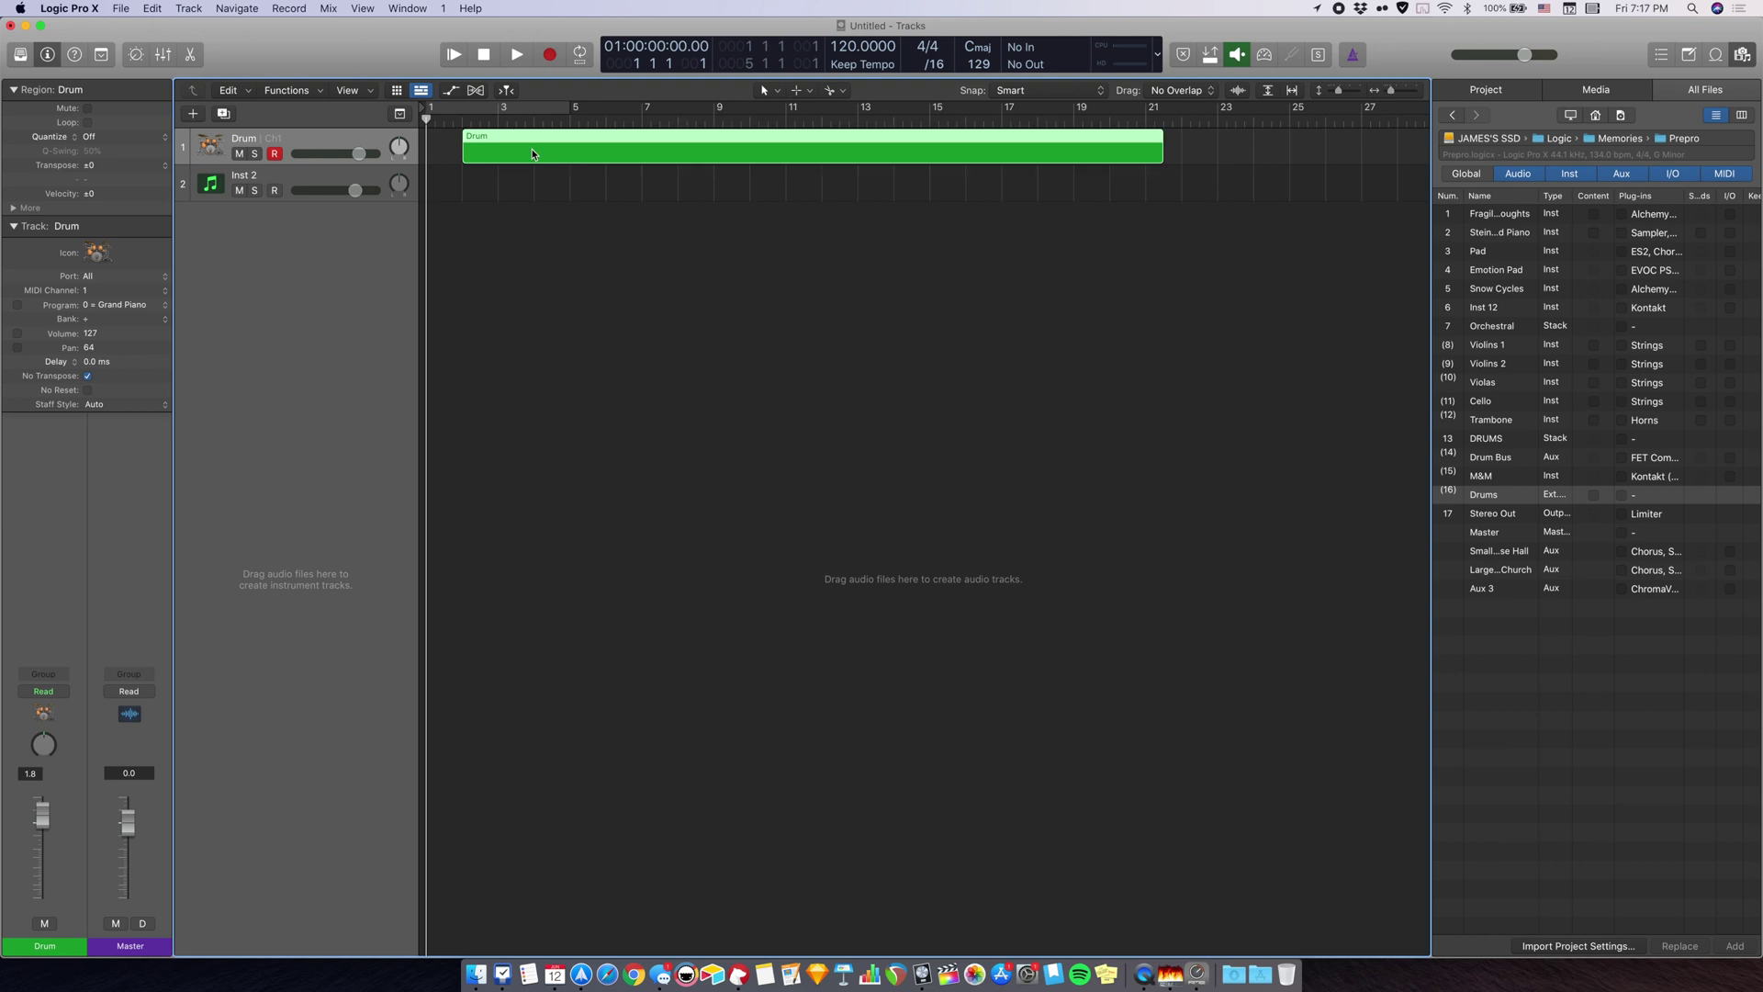
{"action": "double_click", "coordinate": [532, 149]}
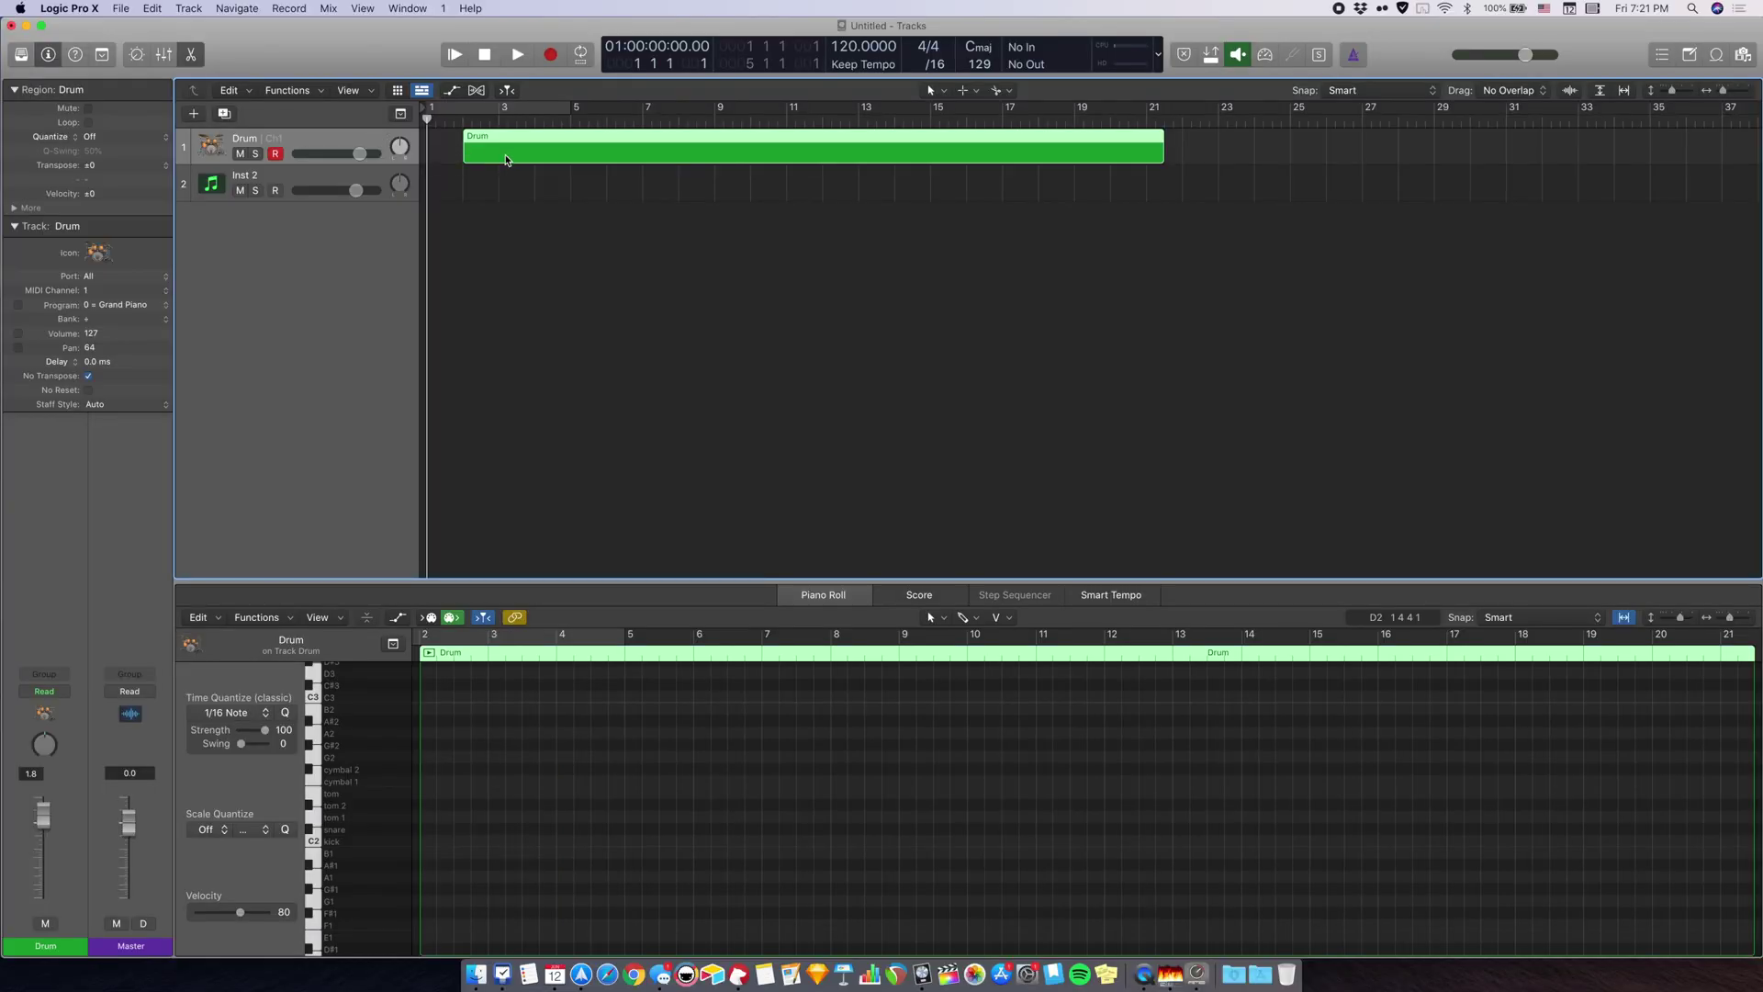
Switch between the Inst 2 and Drum tracks, then reopen the Environment with Cmd-0.
{"action": "left_click", "coordinate": [339, 178]}
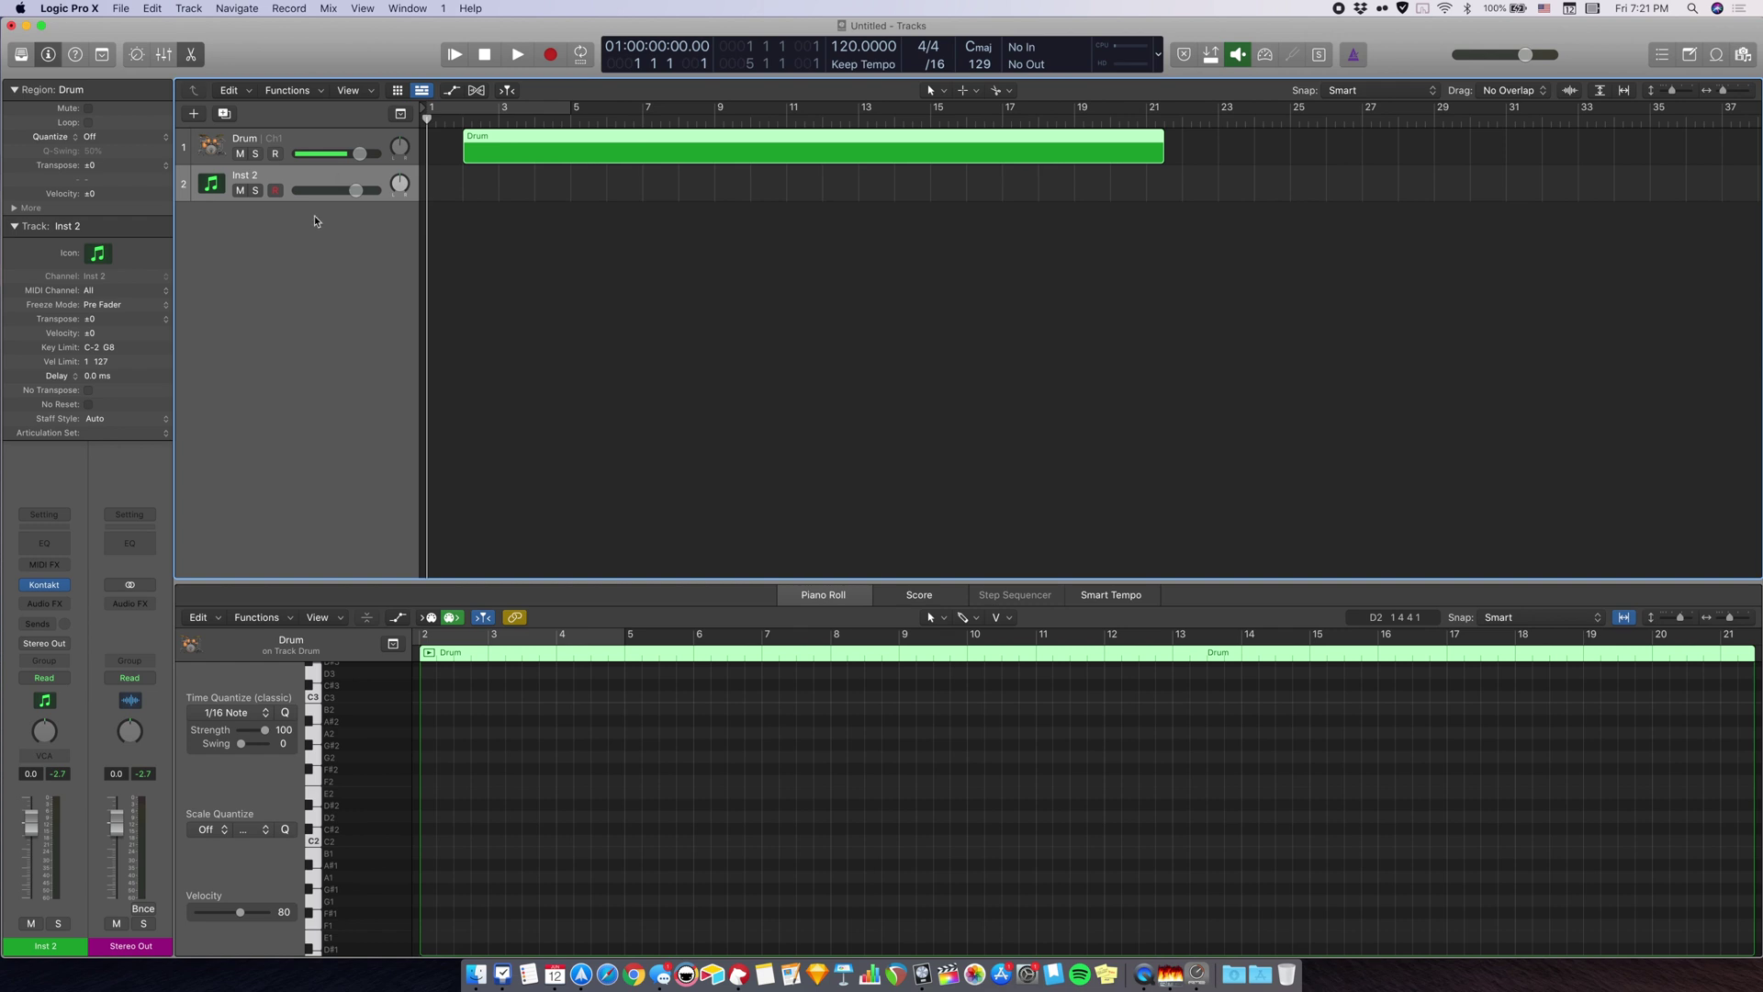
{"action": "mouse_move", "coordinate": [51, 590]}
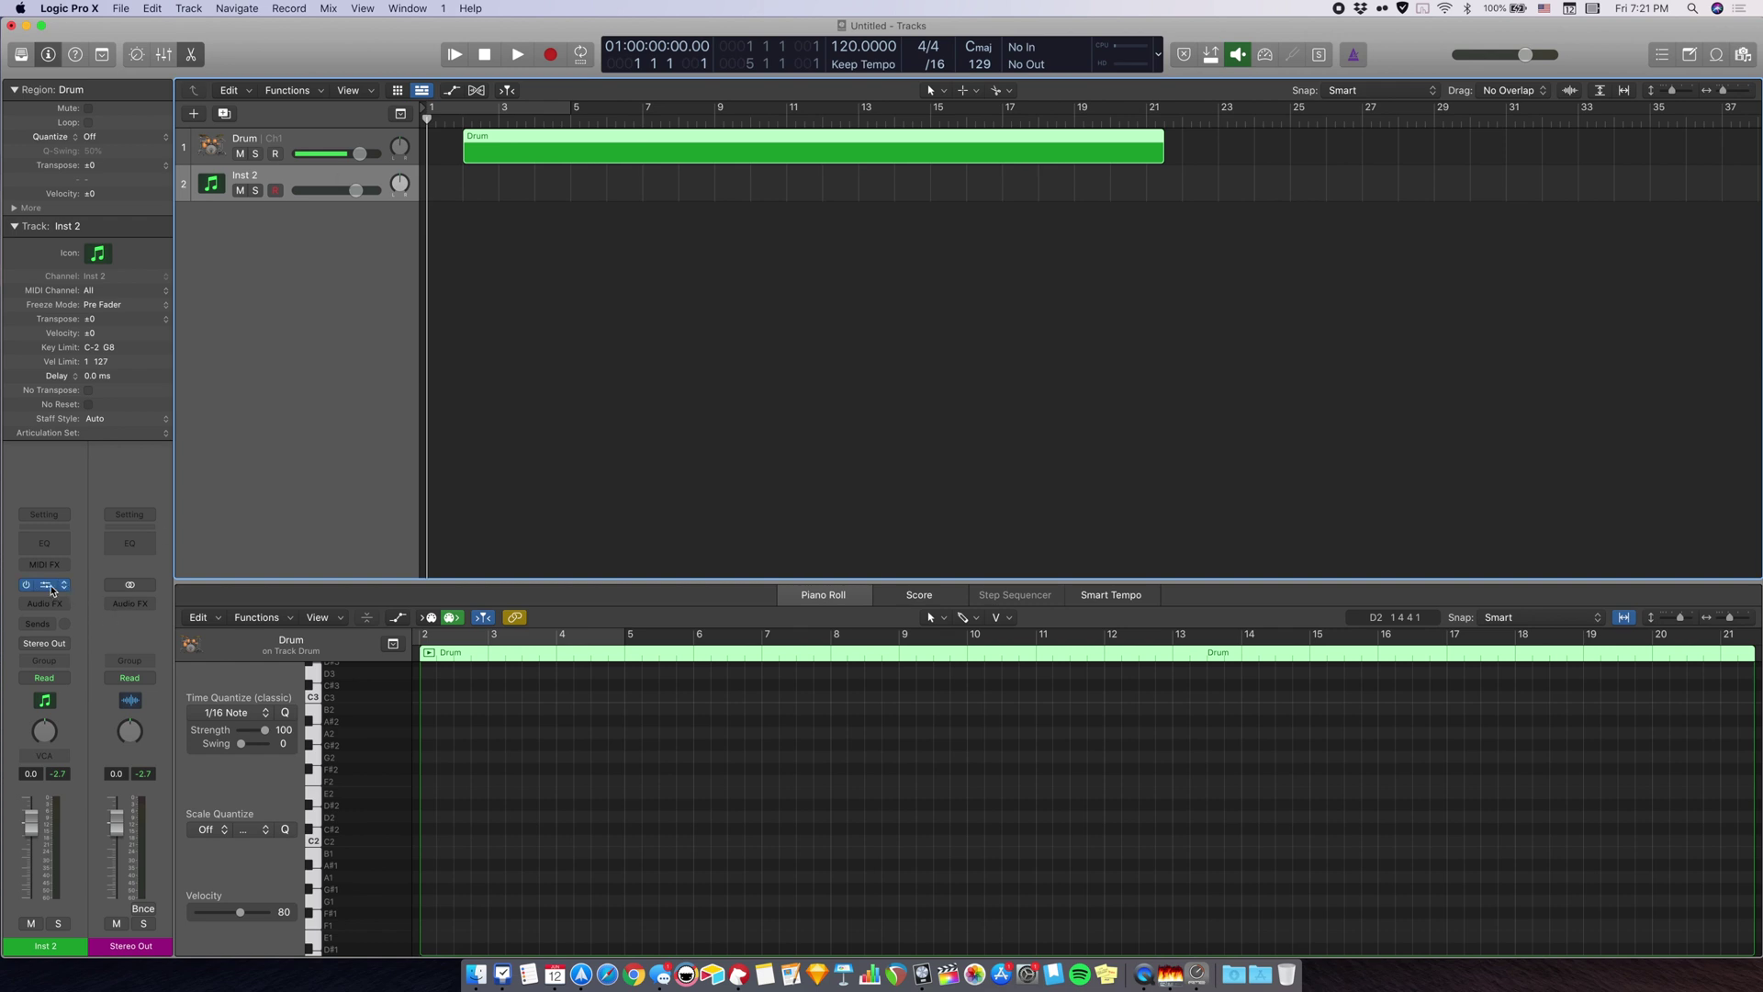
{"action": "left_click", "coordinate": [326, 143]}
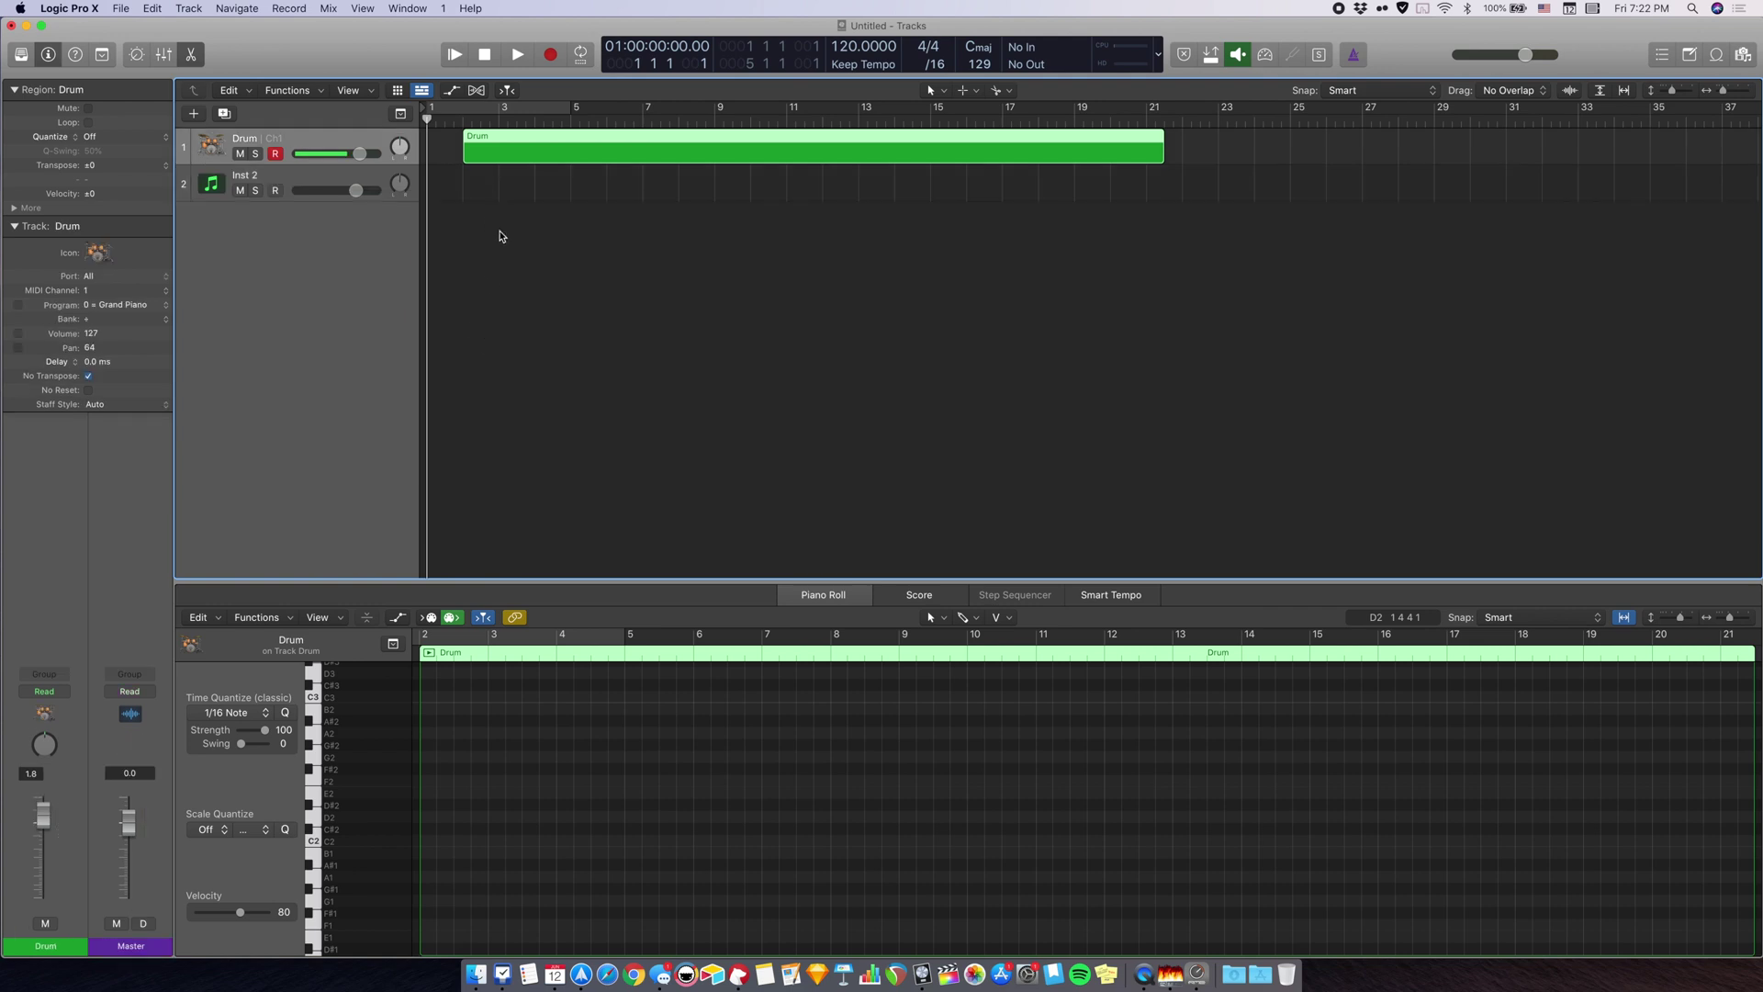
{"action": "scroll", "coordinate": [437, 813], "scroll_direction": "up", "scroll_amount": 3}
{"action": "left_click", "coordinate": [335, 185]}
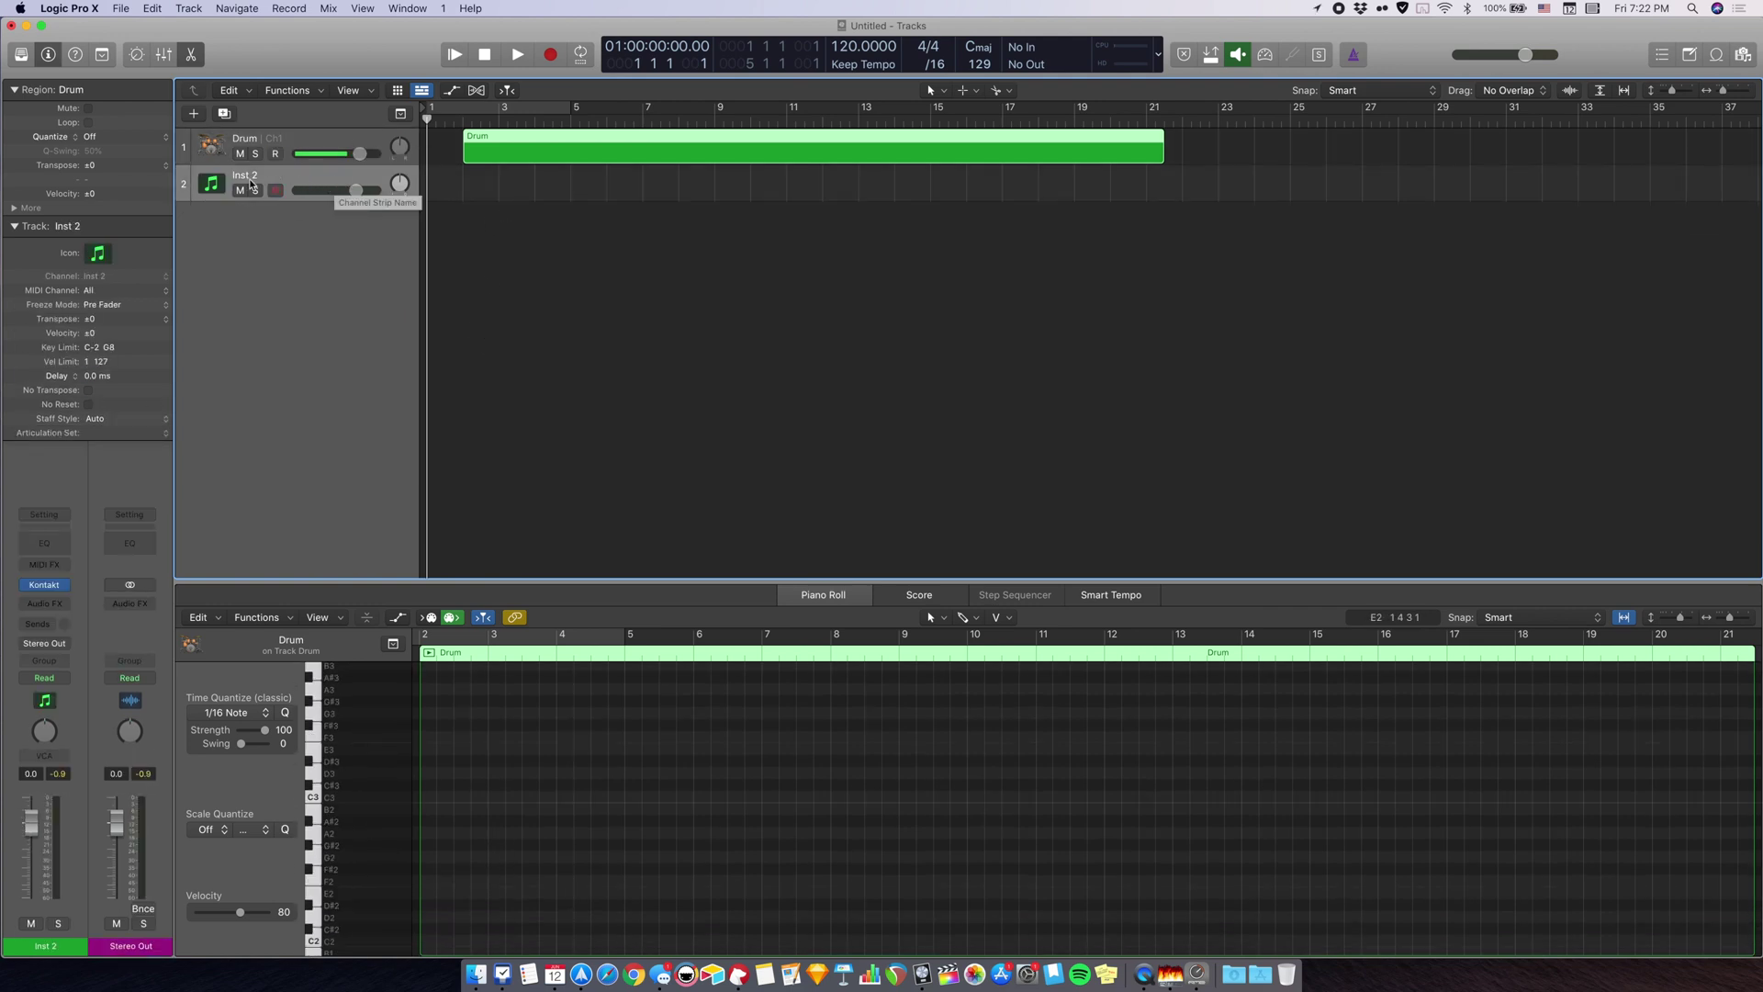
{"action": "key", "text": "super+0"}
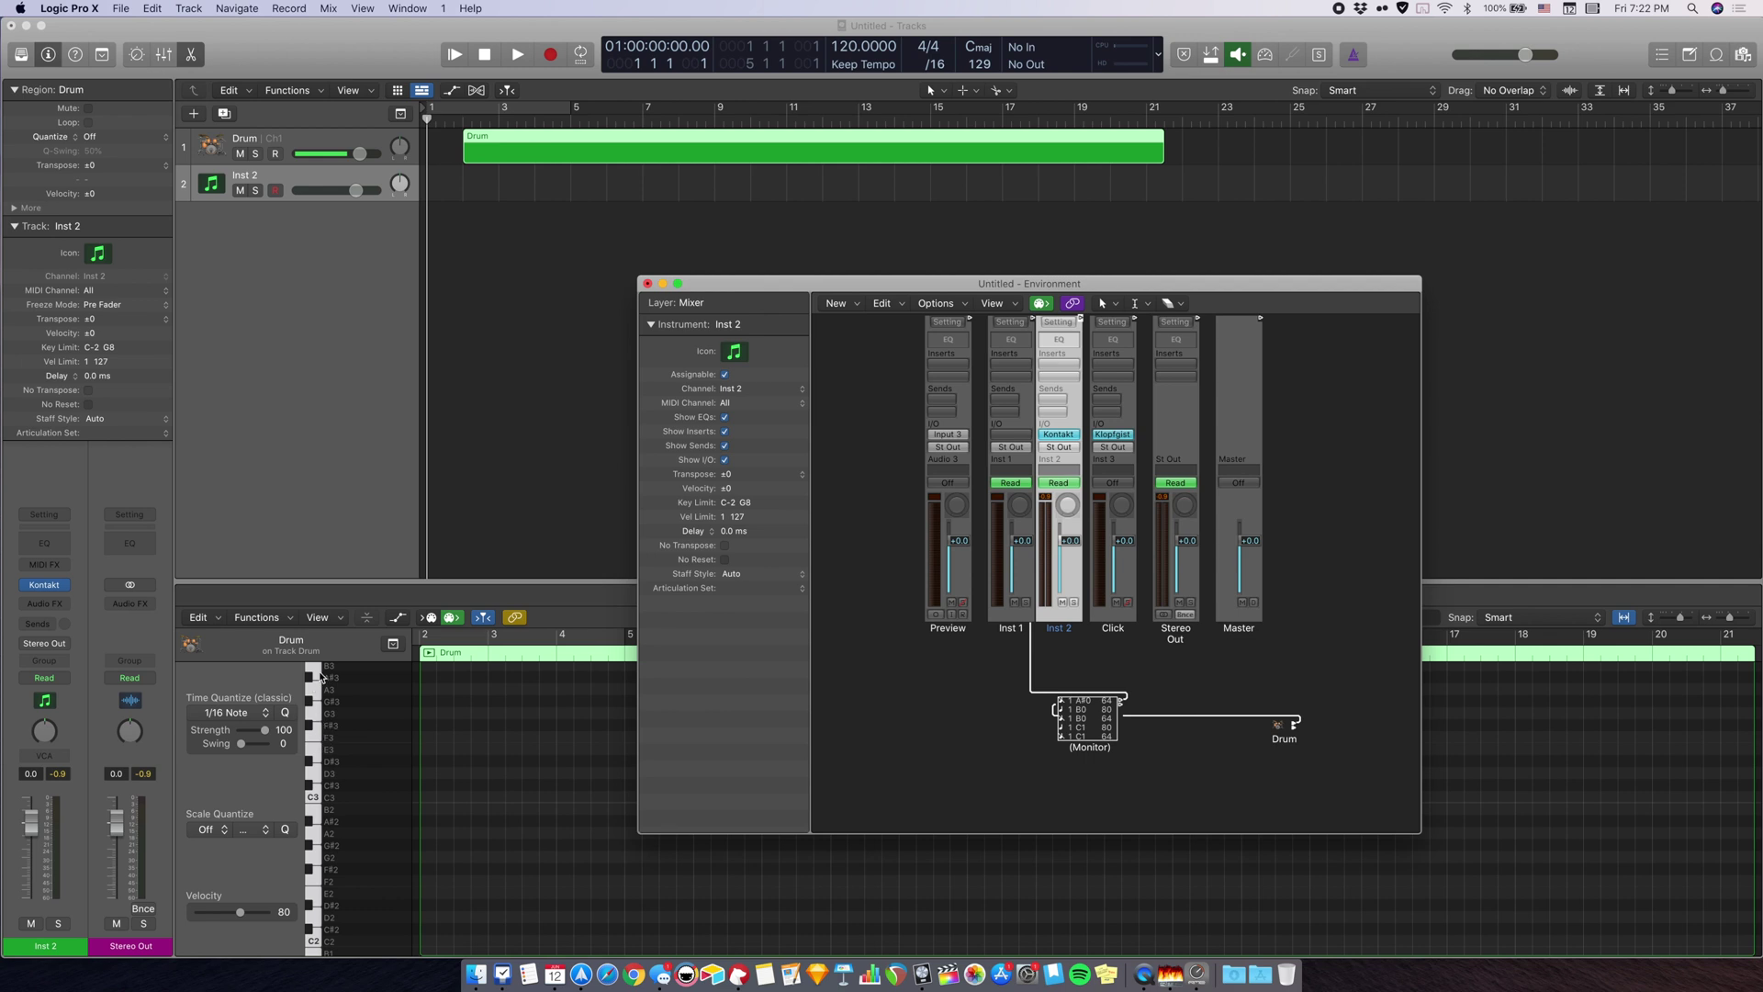
In the Drum object's note mapping, audition D#1 and A1, then name input note A1 'hi hat'.
{"action": "left_click_drag", "start_coordinate": [843, 286], "coordinate": [845, 276]}
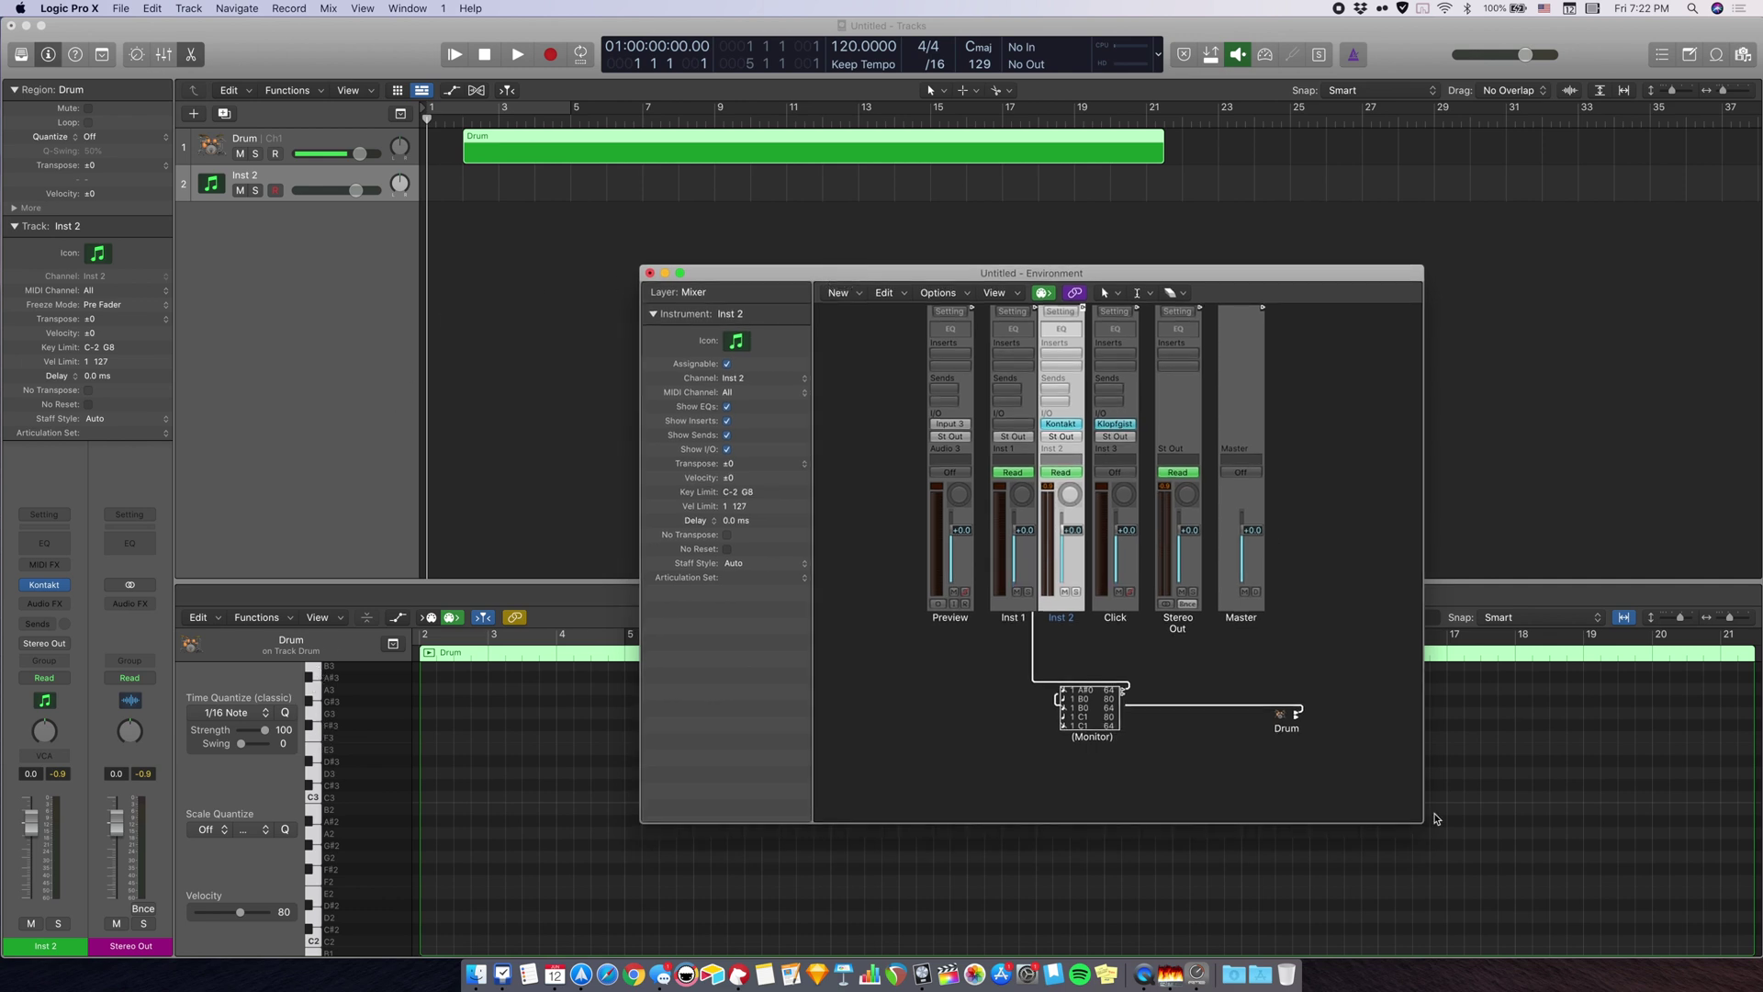
{"action": "double_click", "coordinate": [1285, 714]}
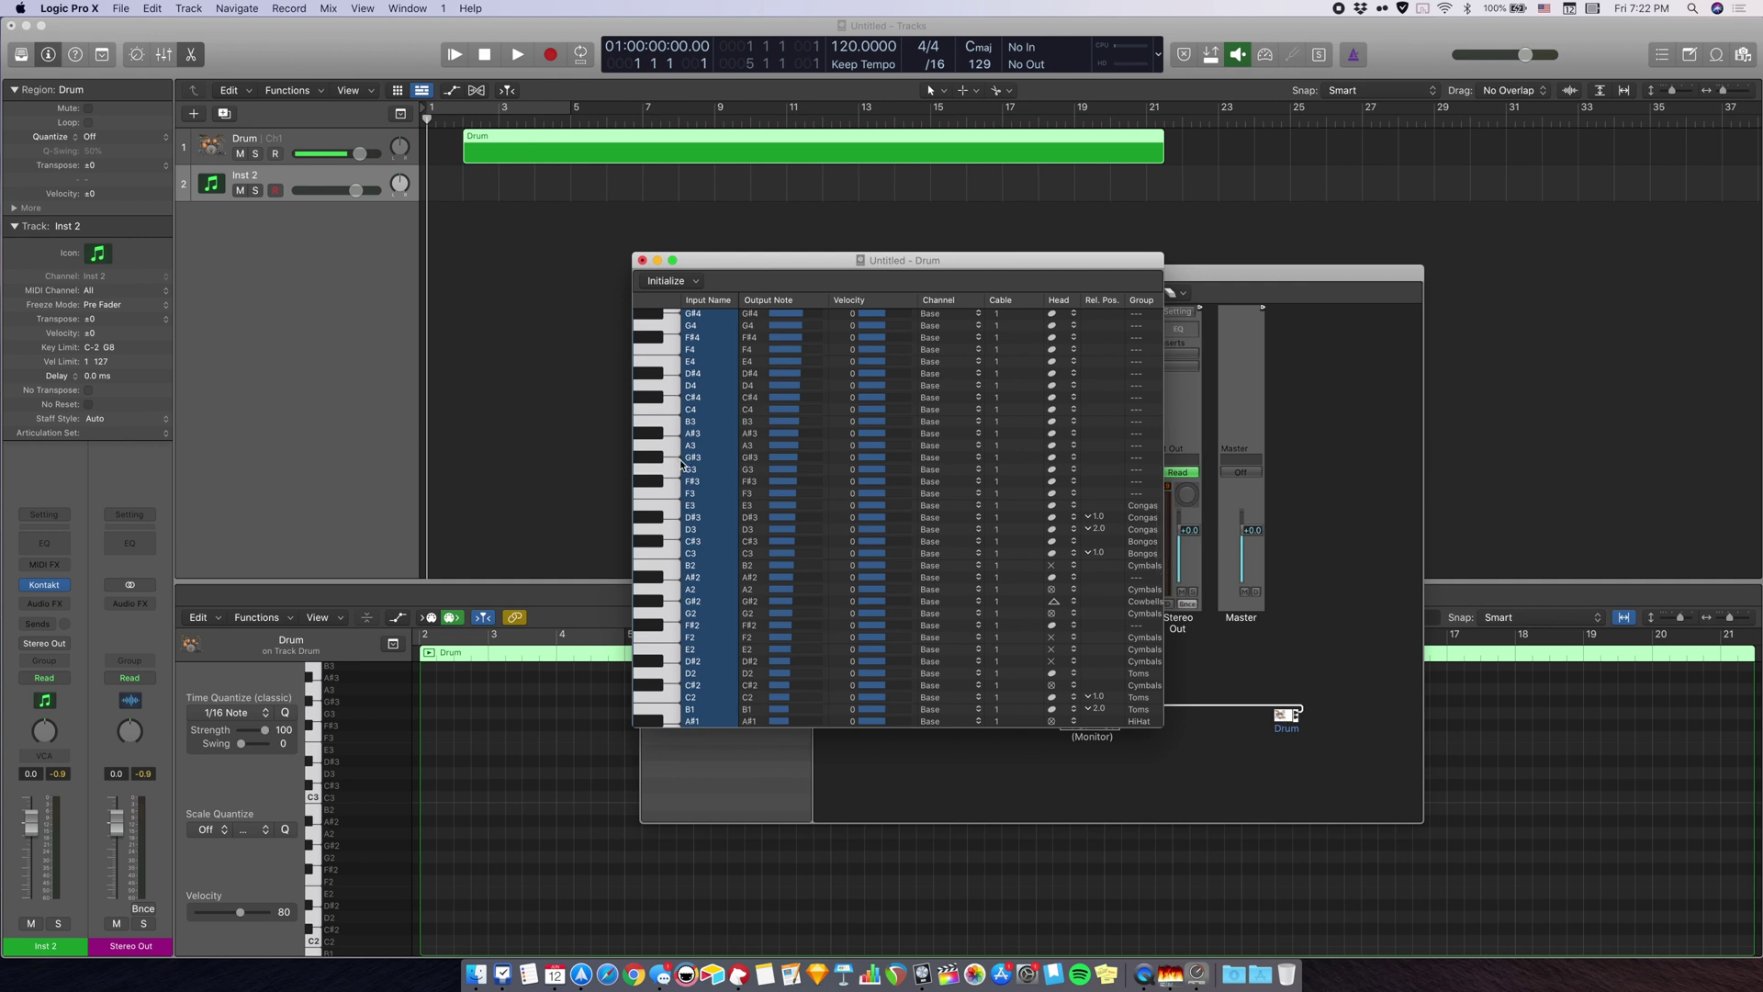
{"action": "scroll", "coordinate": [681, 463], "scroll_direction": "down", "scroll_amount": 5}
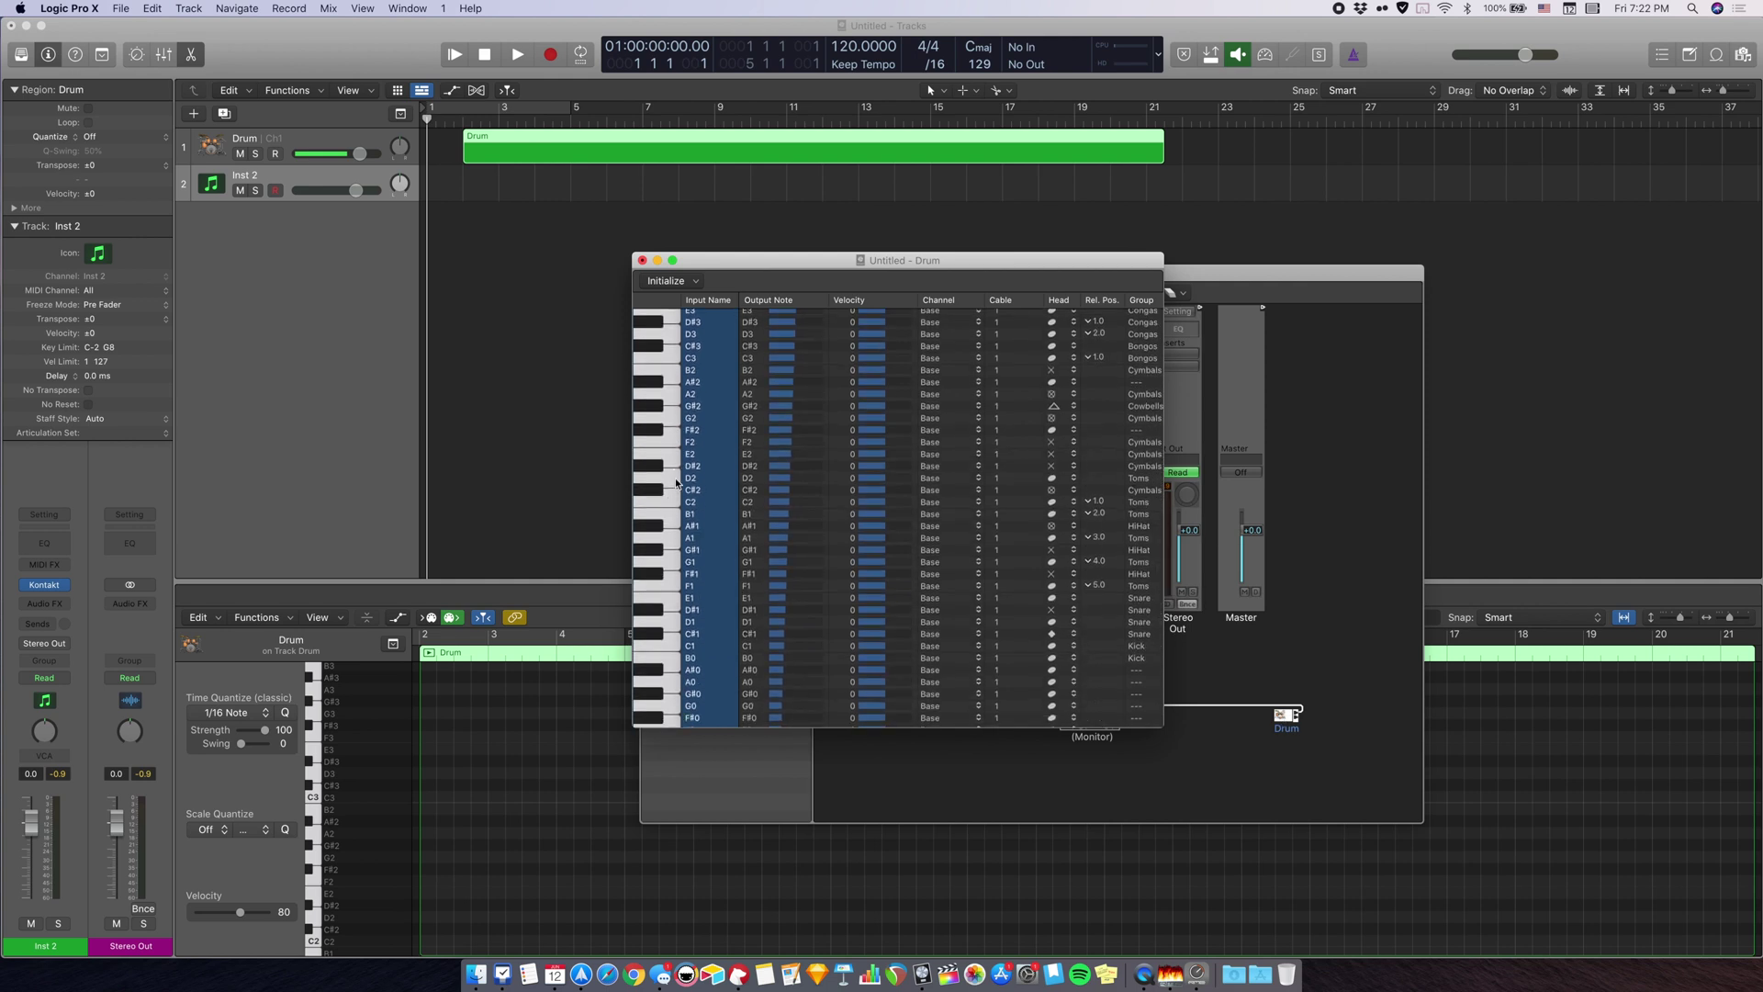
{"action": "left_click", "coordinate": [676, 610]}
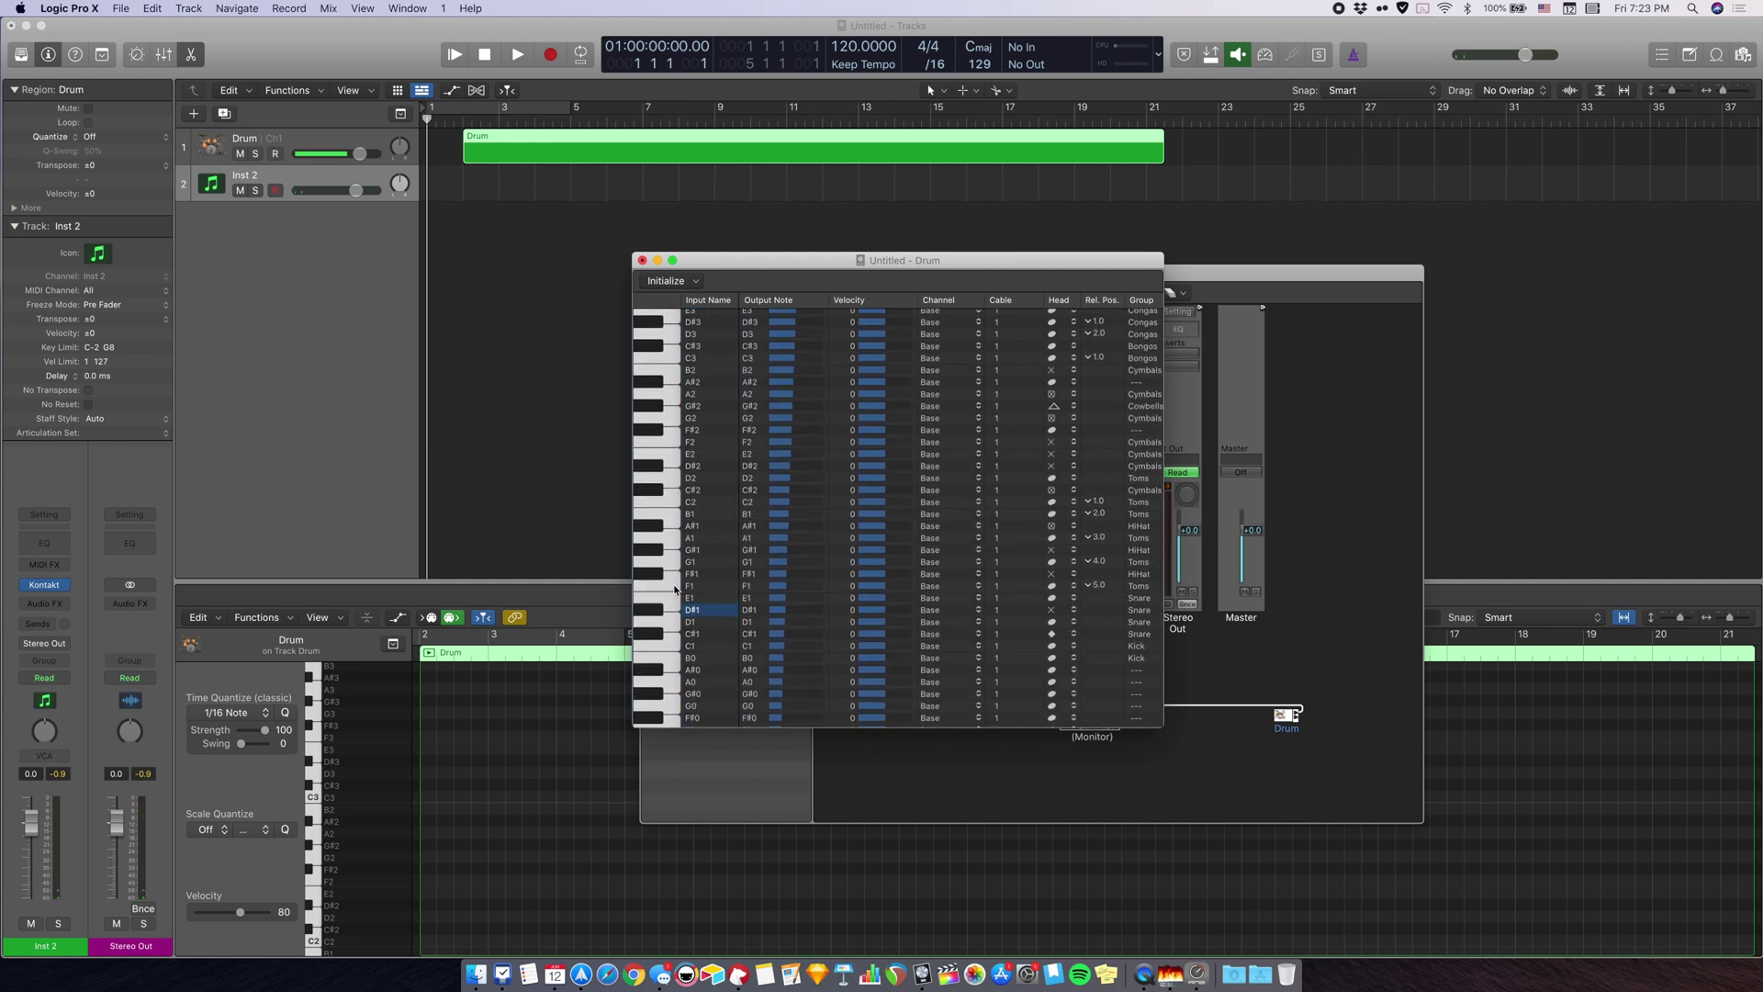
{"action": "left_click", "coordinate": [675, 542]}
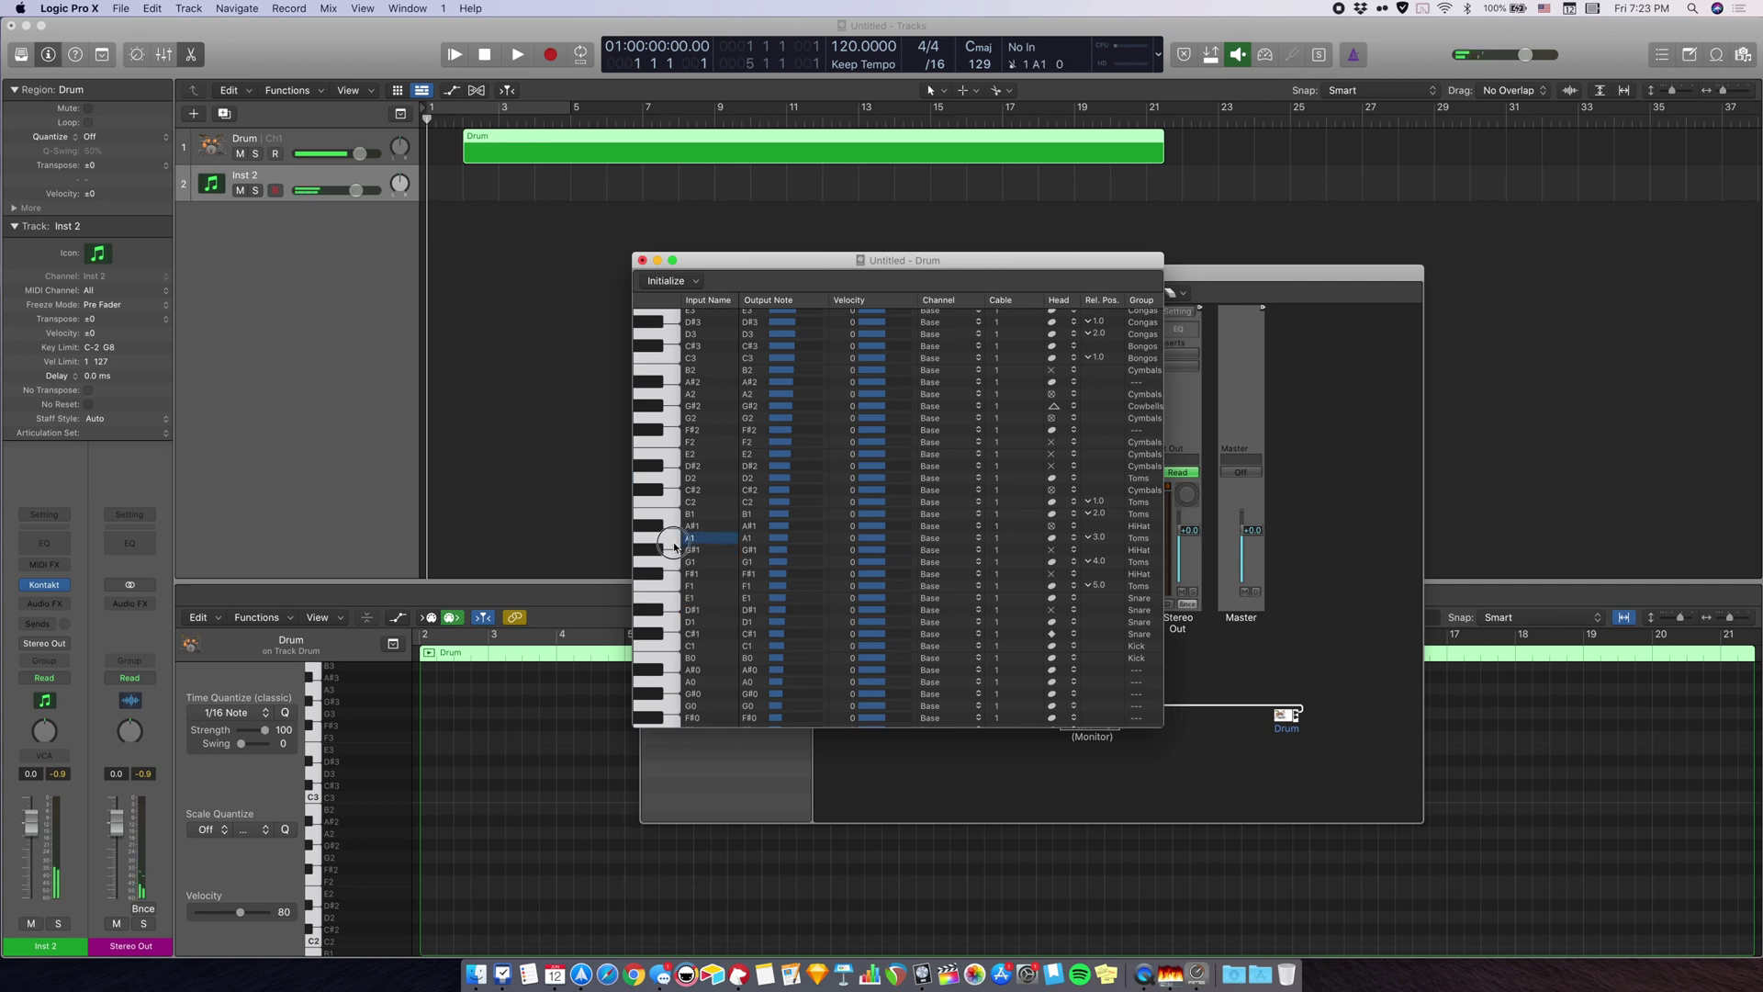
{"action": "double_click", "coordinate": [703, 542]}
{"action": "type", "text": "hi hat"}
{"action": "key", "text": "Return"}
{"action": "left_click", "coordinate": [641, 260]}
Check the hi hat key name in the Piano Roll, then move the Drum region onto Inst 2 and back.
{"action": "left_click", "coordinate": [649, 274]}
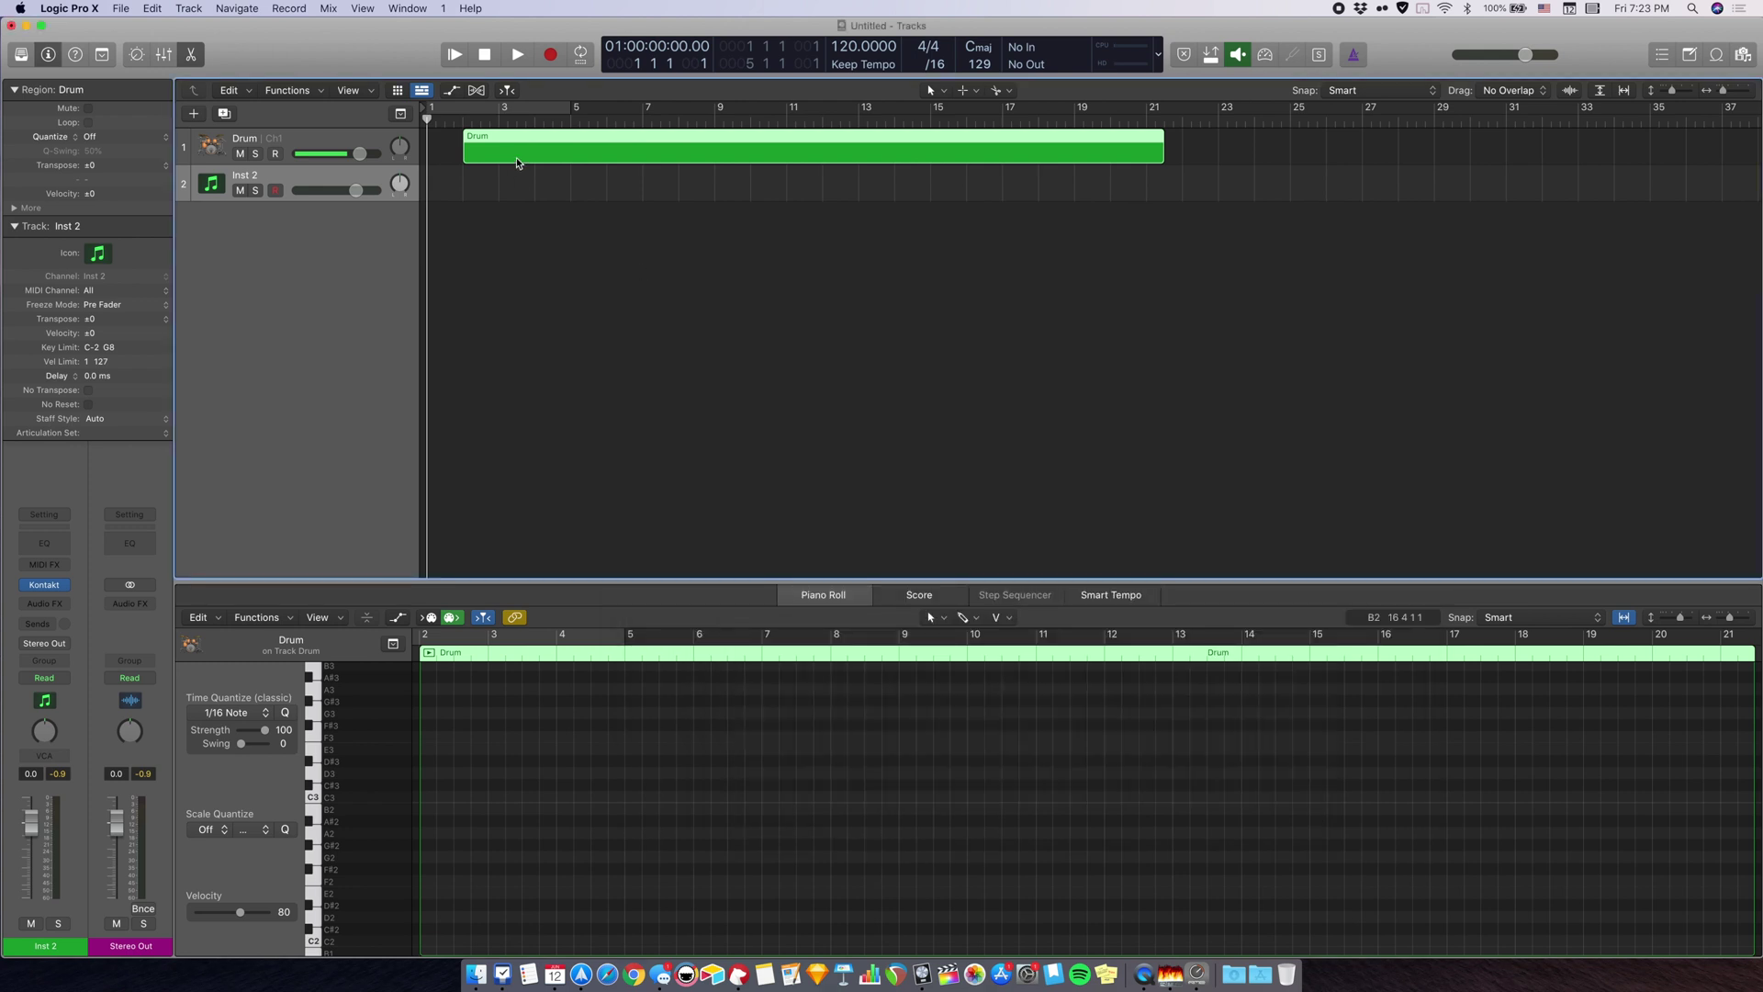
{"action": "key", "text": "e"}
{"action": "key", "text": "e"}
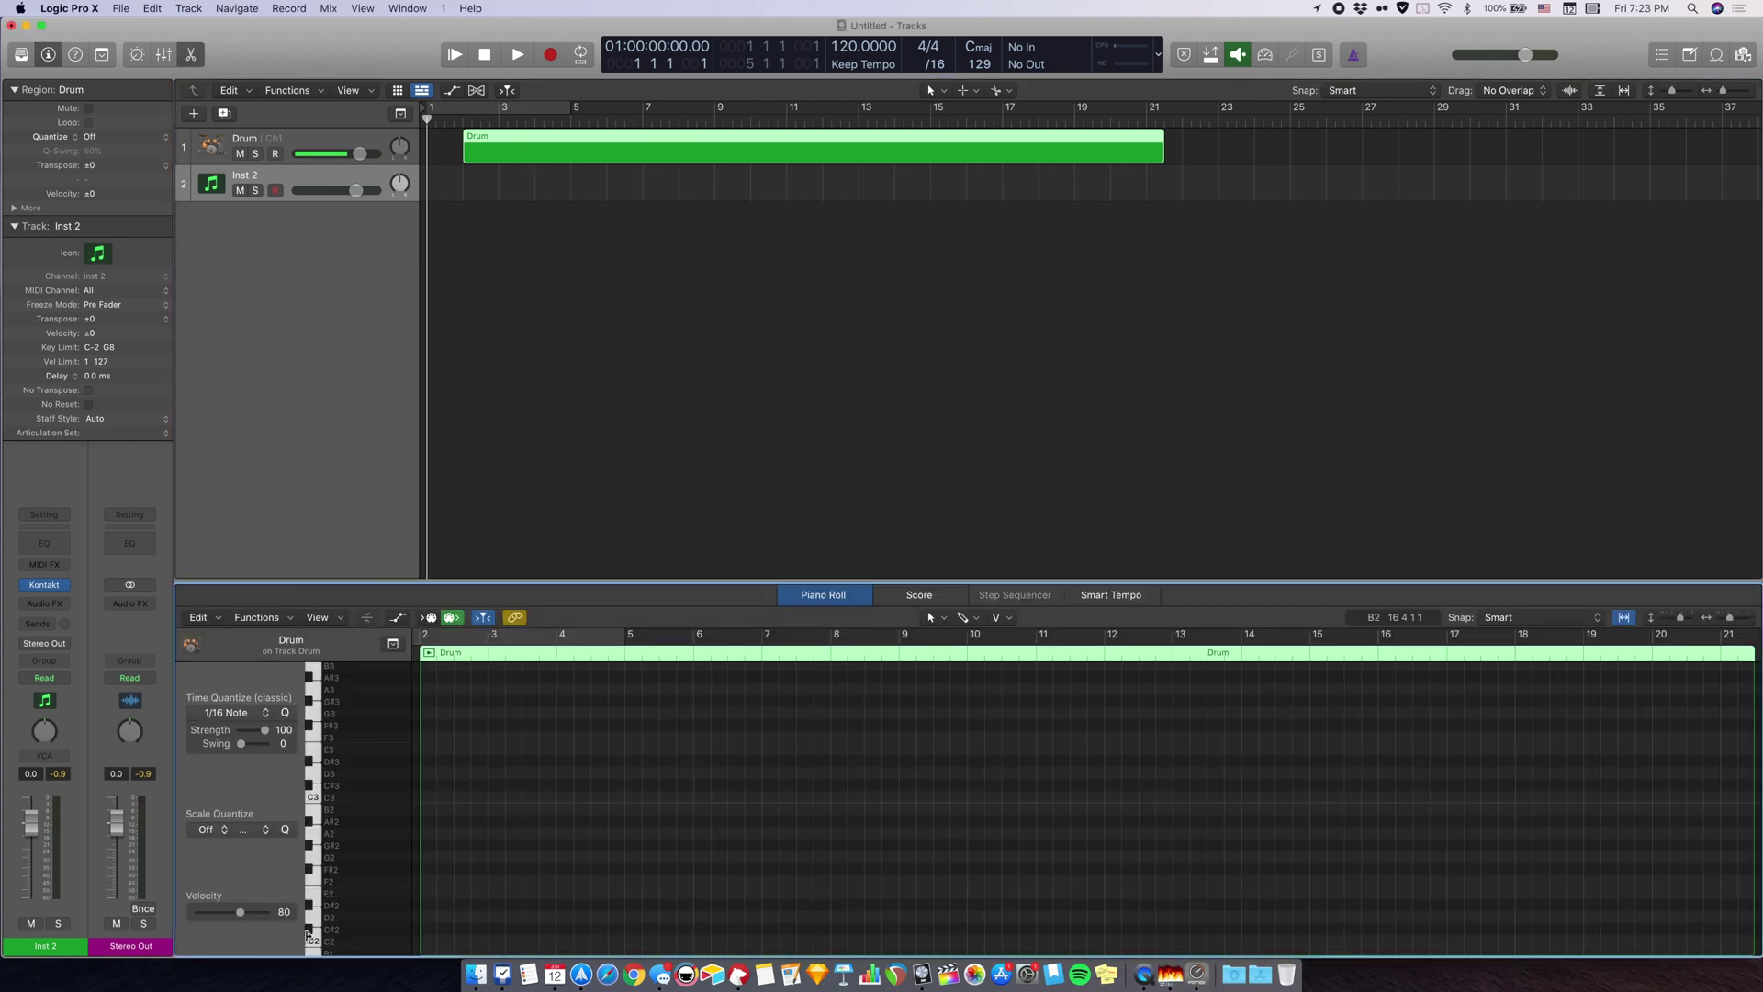
{"action": "scroll", "coordinate": [317, 904], "scroll_direction": "down", "scroll_amount": 5}
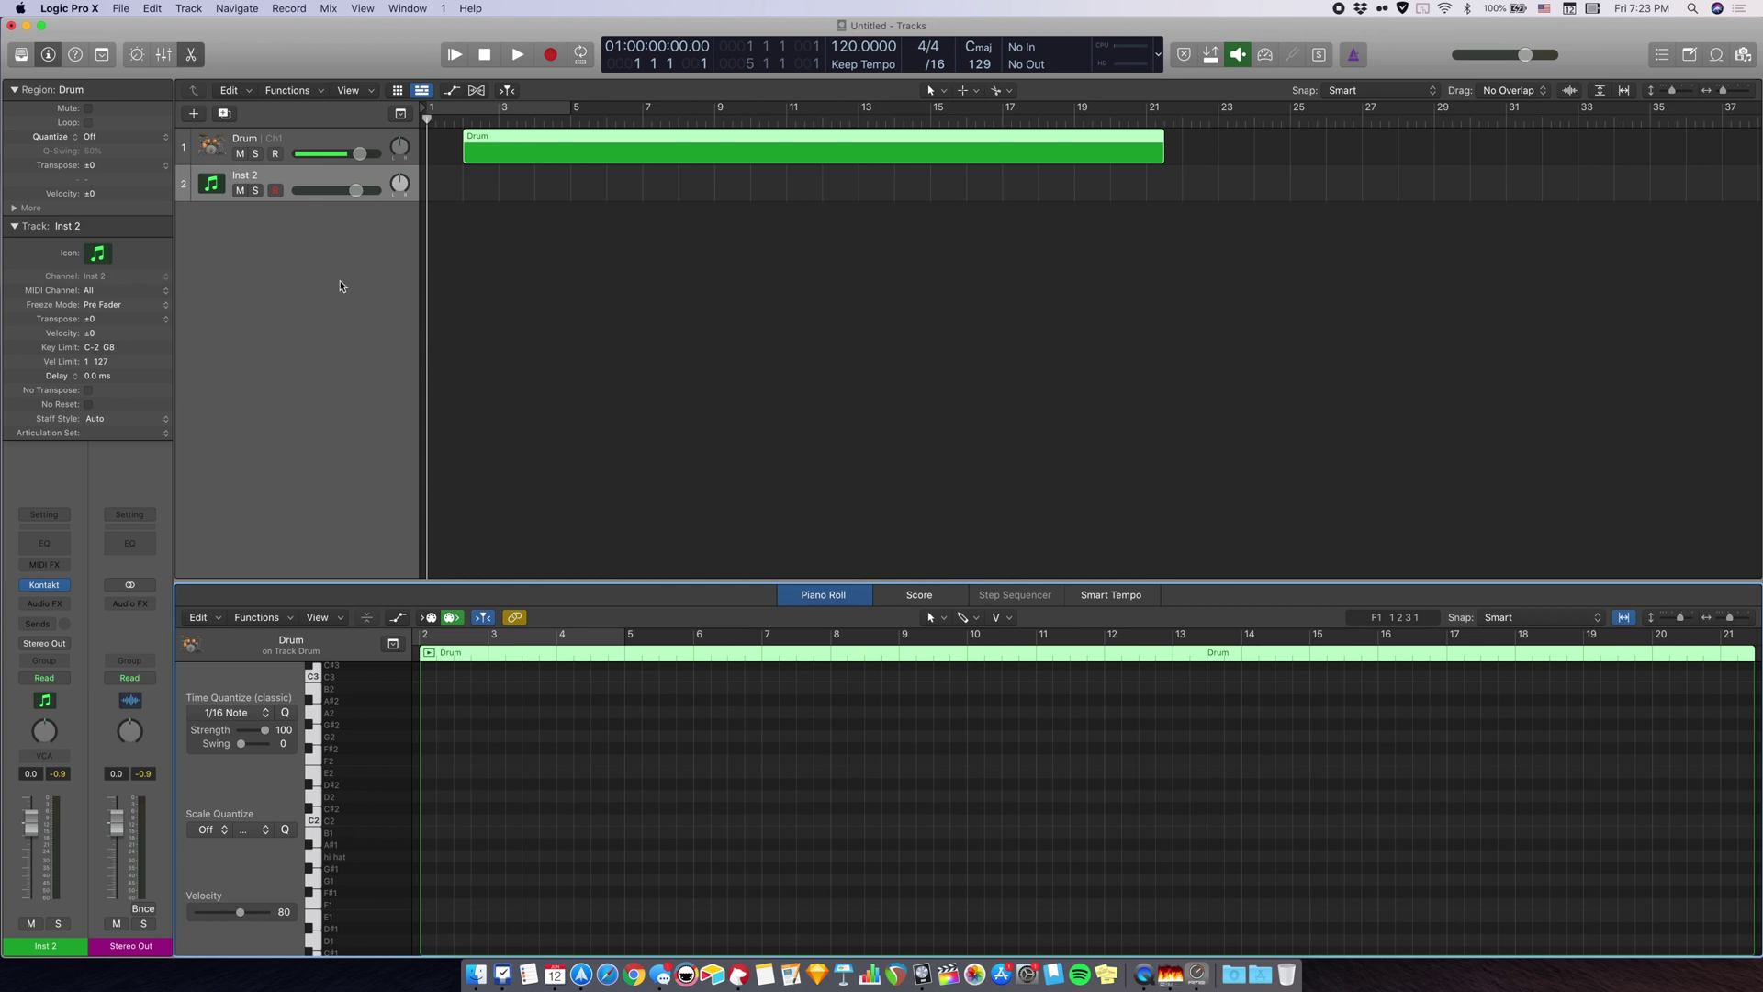
{"action": "left_click", "coordinate": [519, 153]}
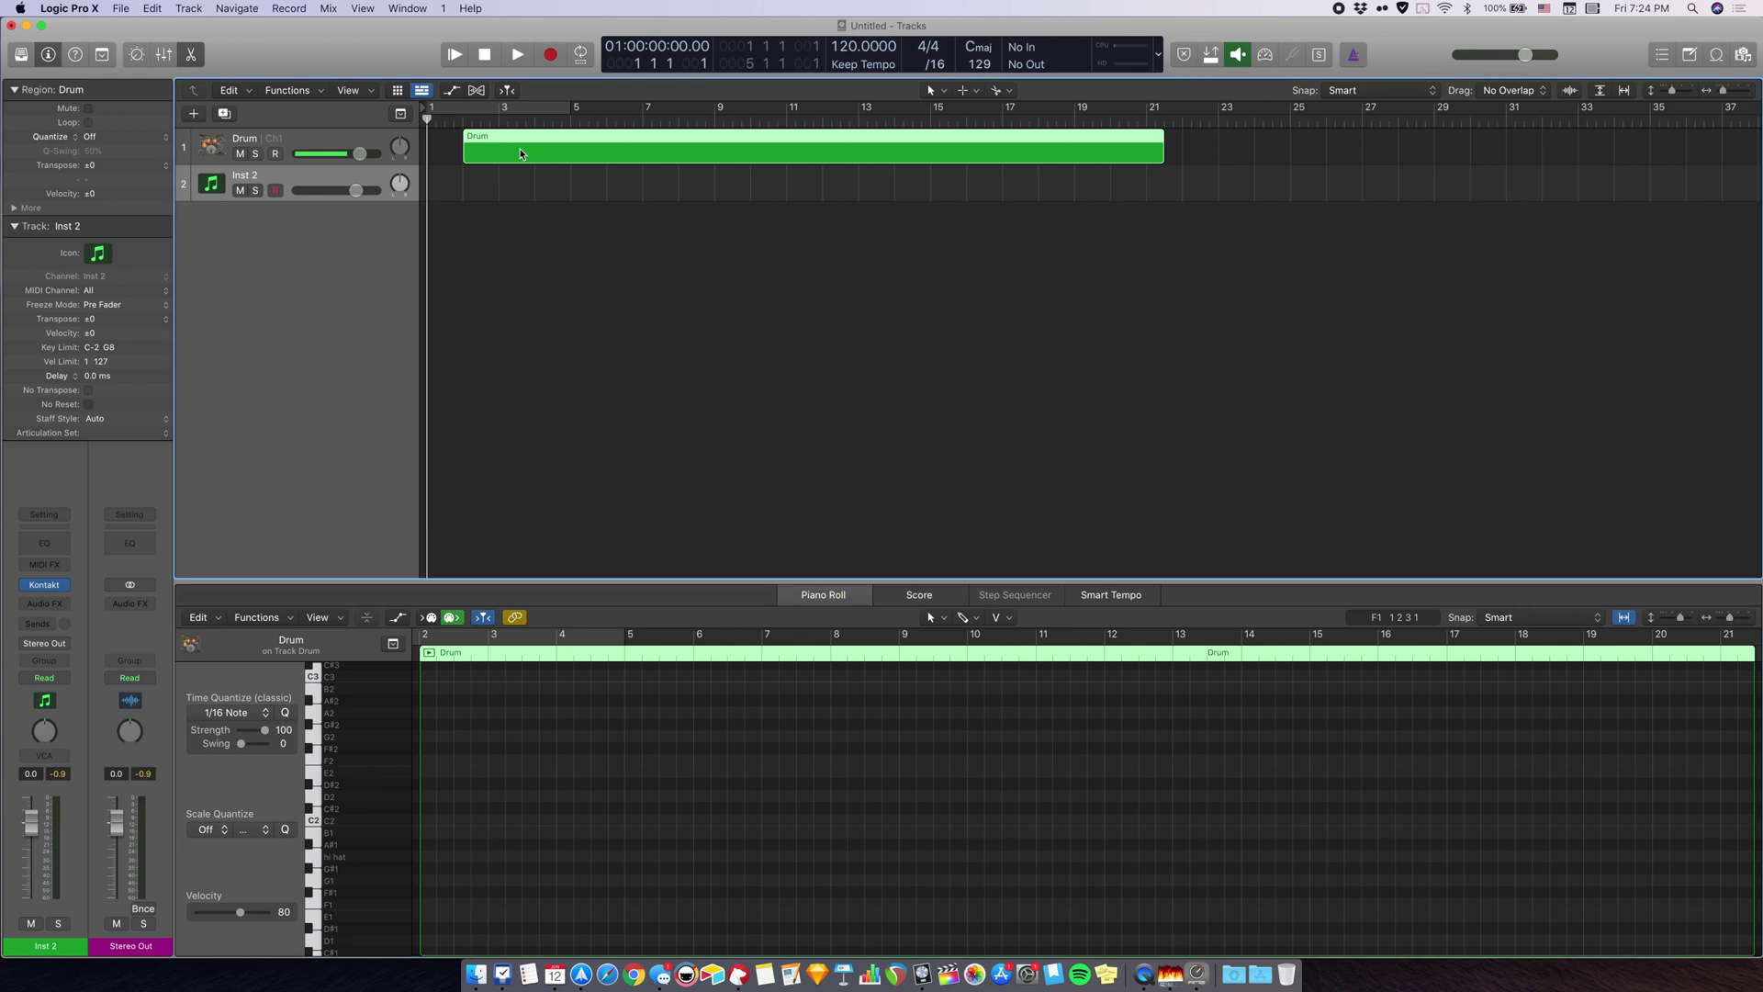
{"action": "left_click_drag", "start_coordinate": [520, 154], "coordinate": [524, 184]}
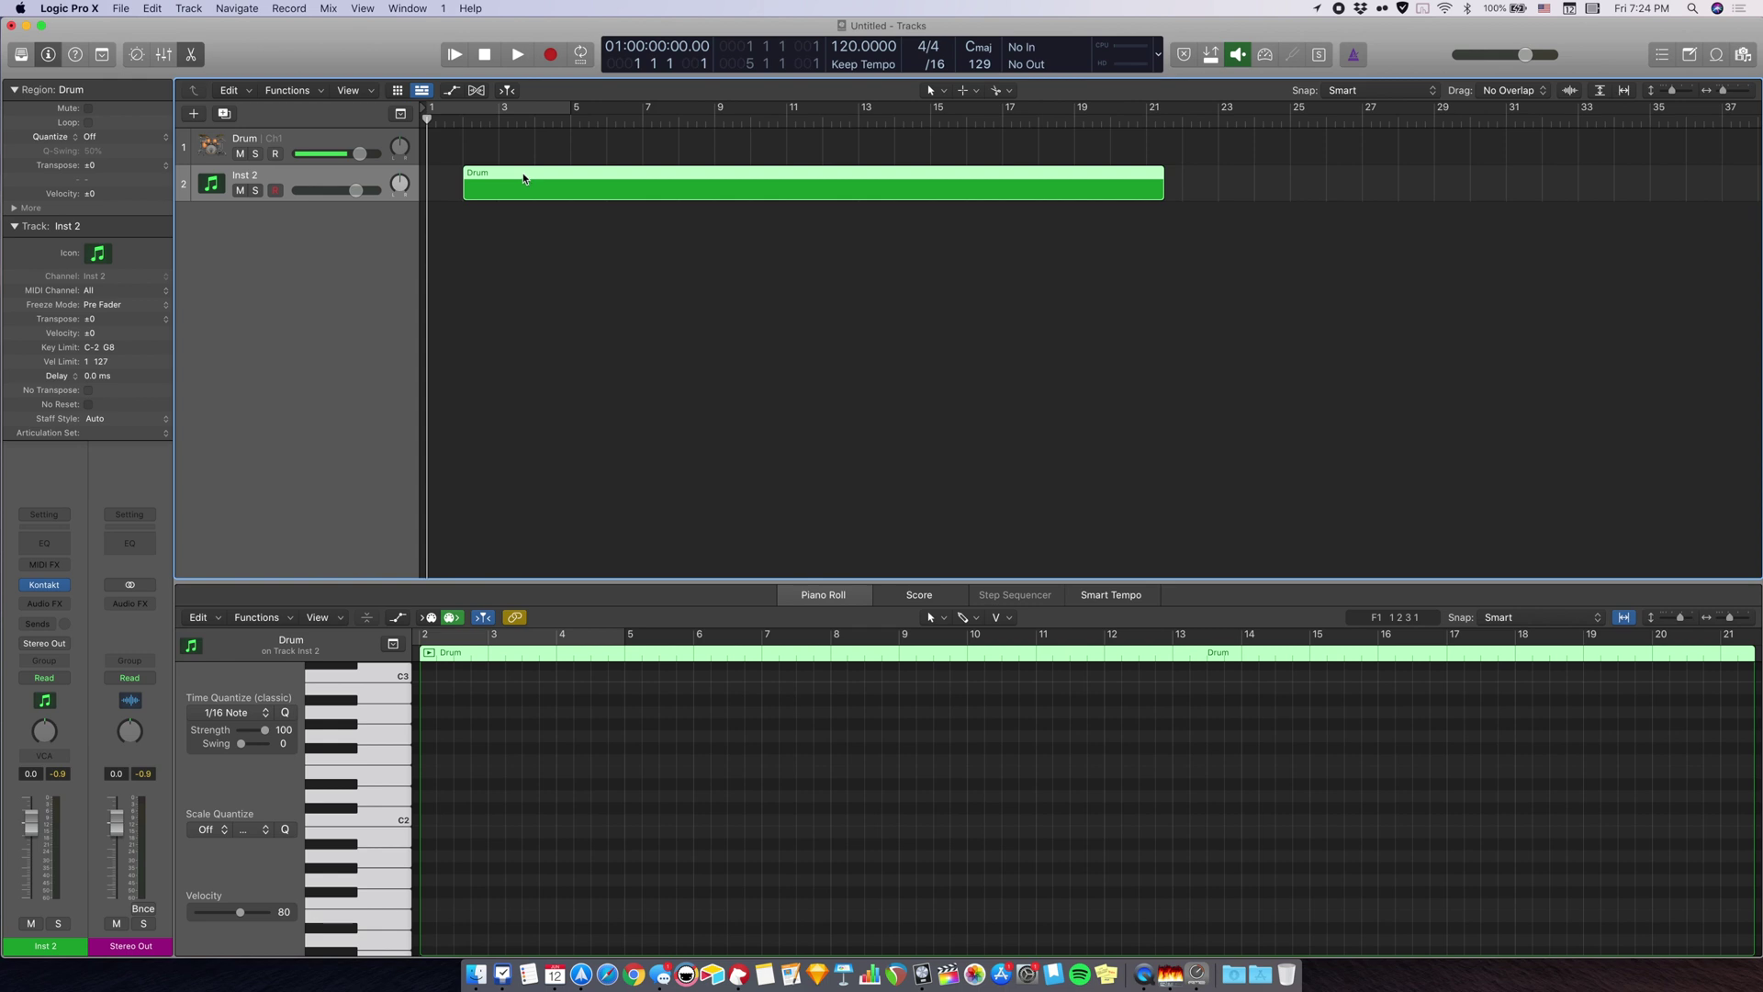
{"action": "left_click_drag", "start_coordinate": [517, 197], "coordinate": [512, 150]}
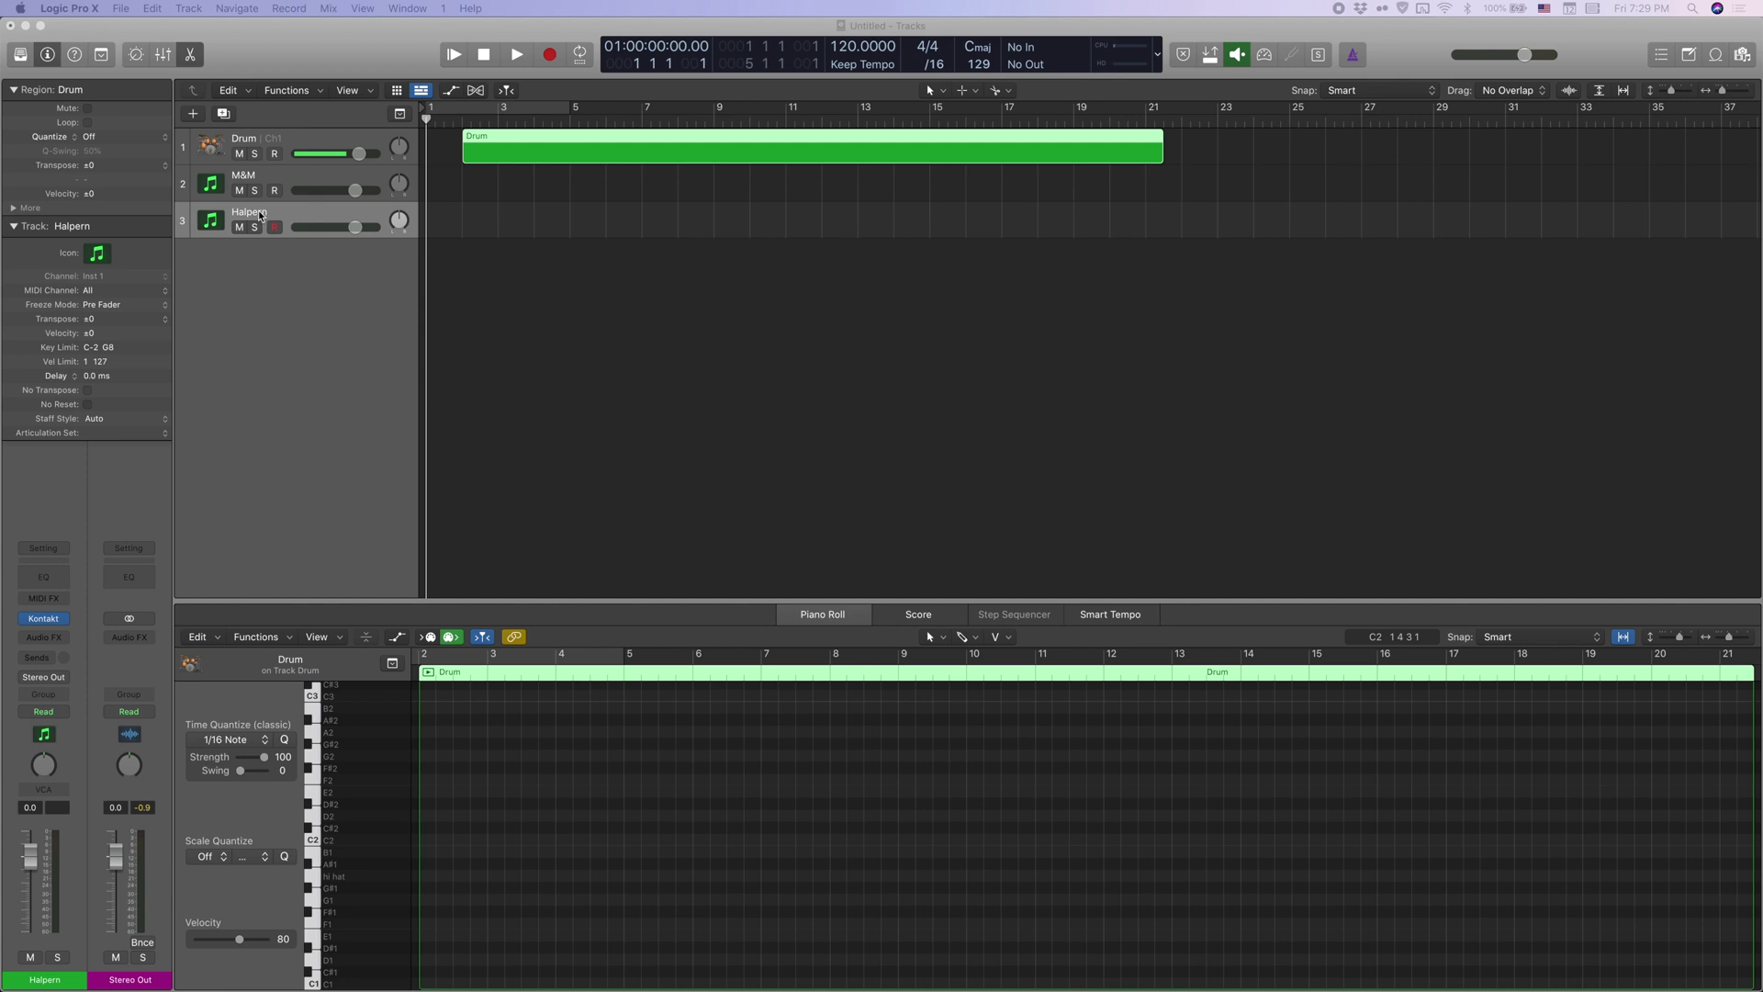
Inspect the third track's Kontakt drum kit, then bring up the Environment with Cmd-0.
{"action": "left_click", "coordinate": [44, 619]}
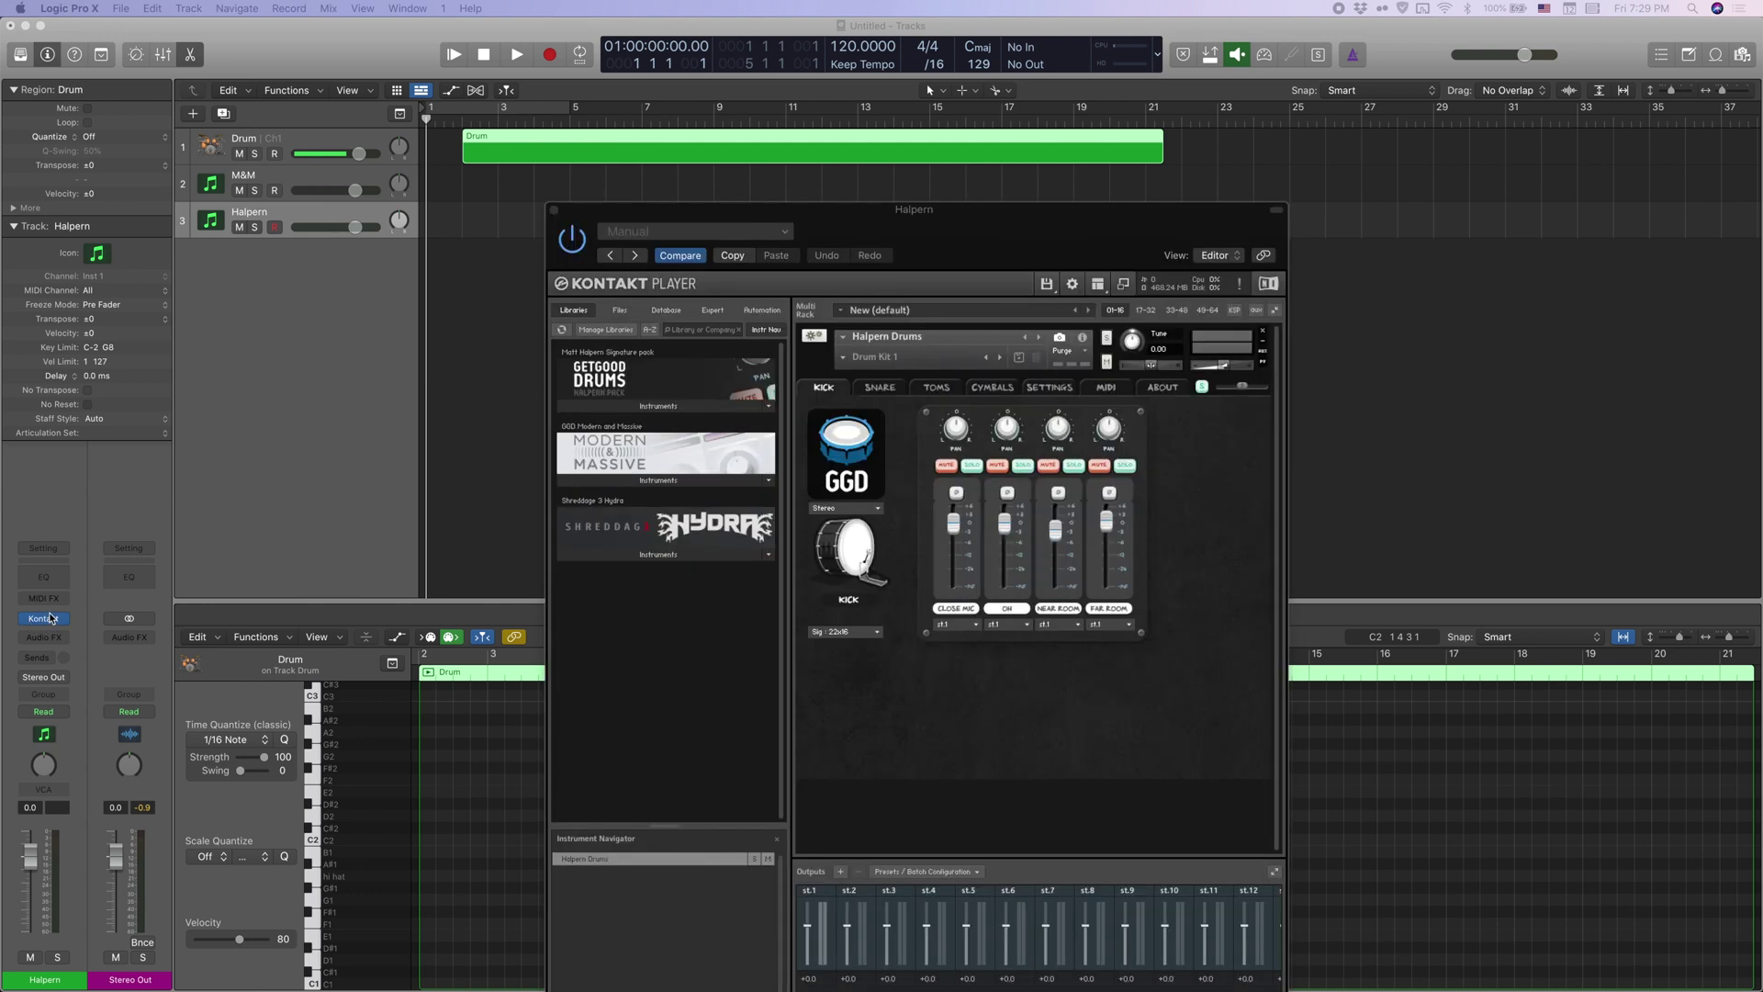
{"action": "left_click", "coordinate": [554, 211]}
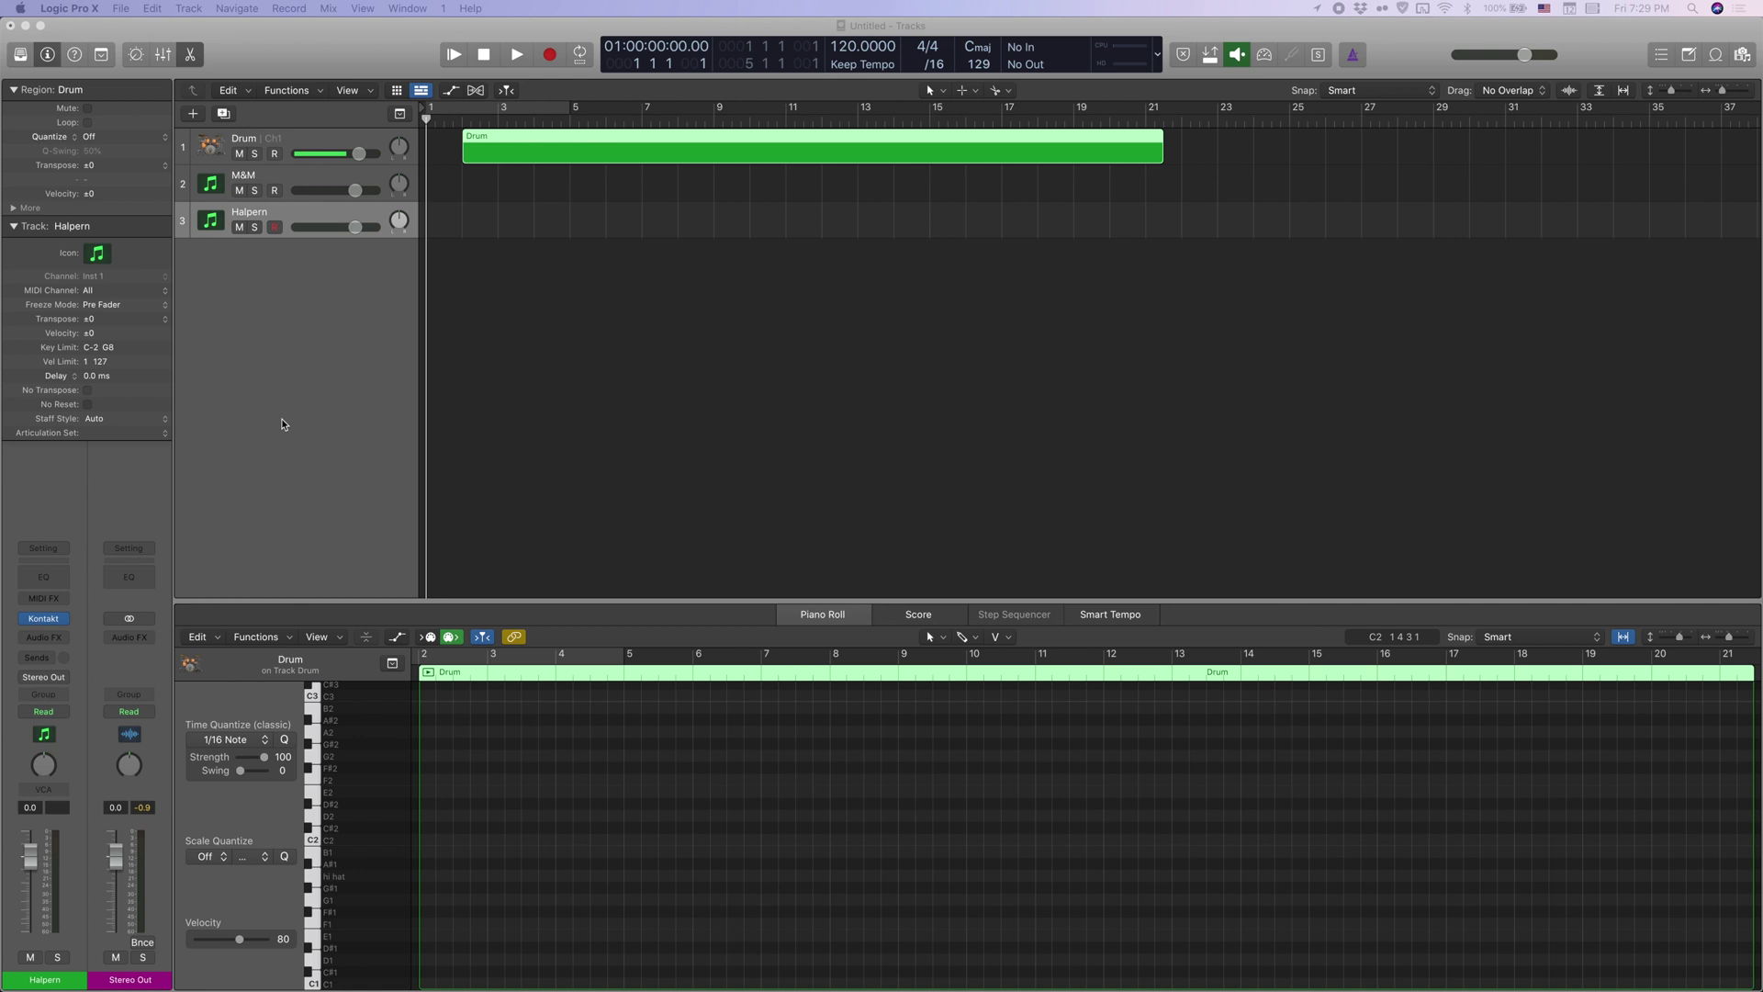
{"action": "key", "text": "super+0"}
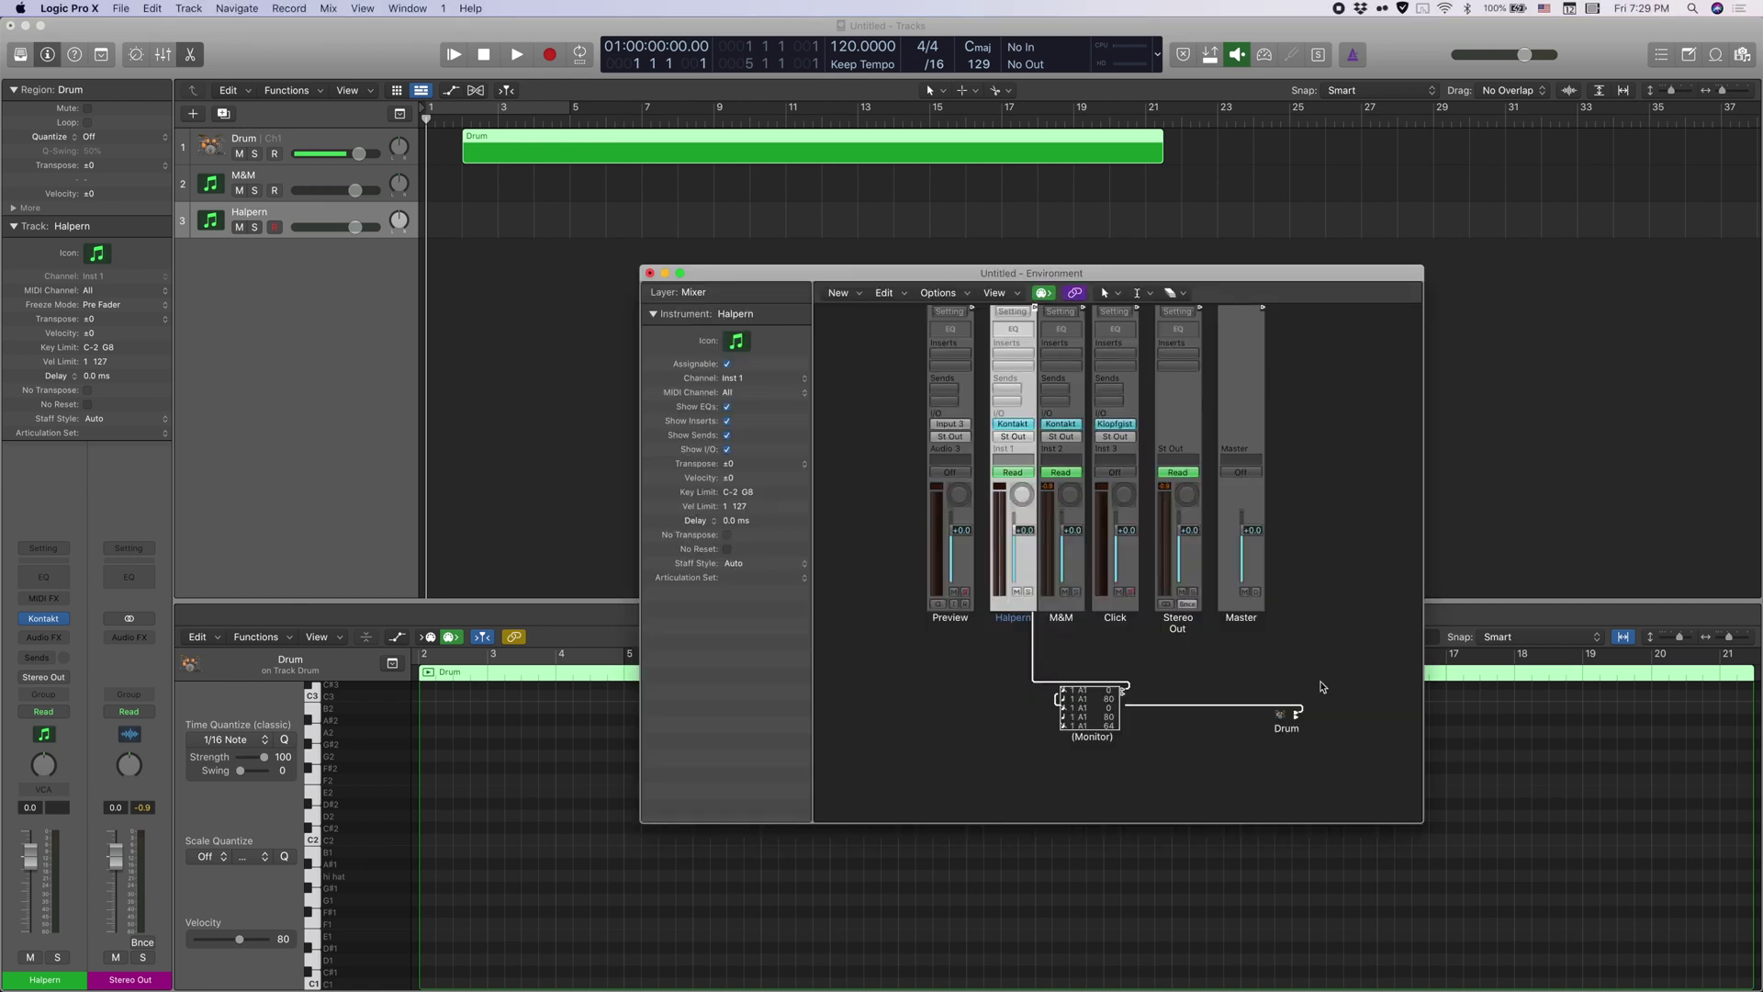
Cable the drum Monitor's output to the Halpern channel strip.
{"action": "left_click", "coordinate": [1124, 694]}
{"action": "left_click_drag", "start_coordinate": [1125, 697], "coordinate": [1010, 599]}
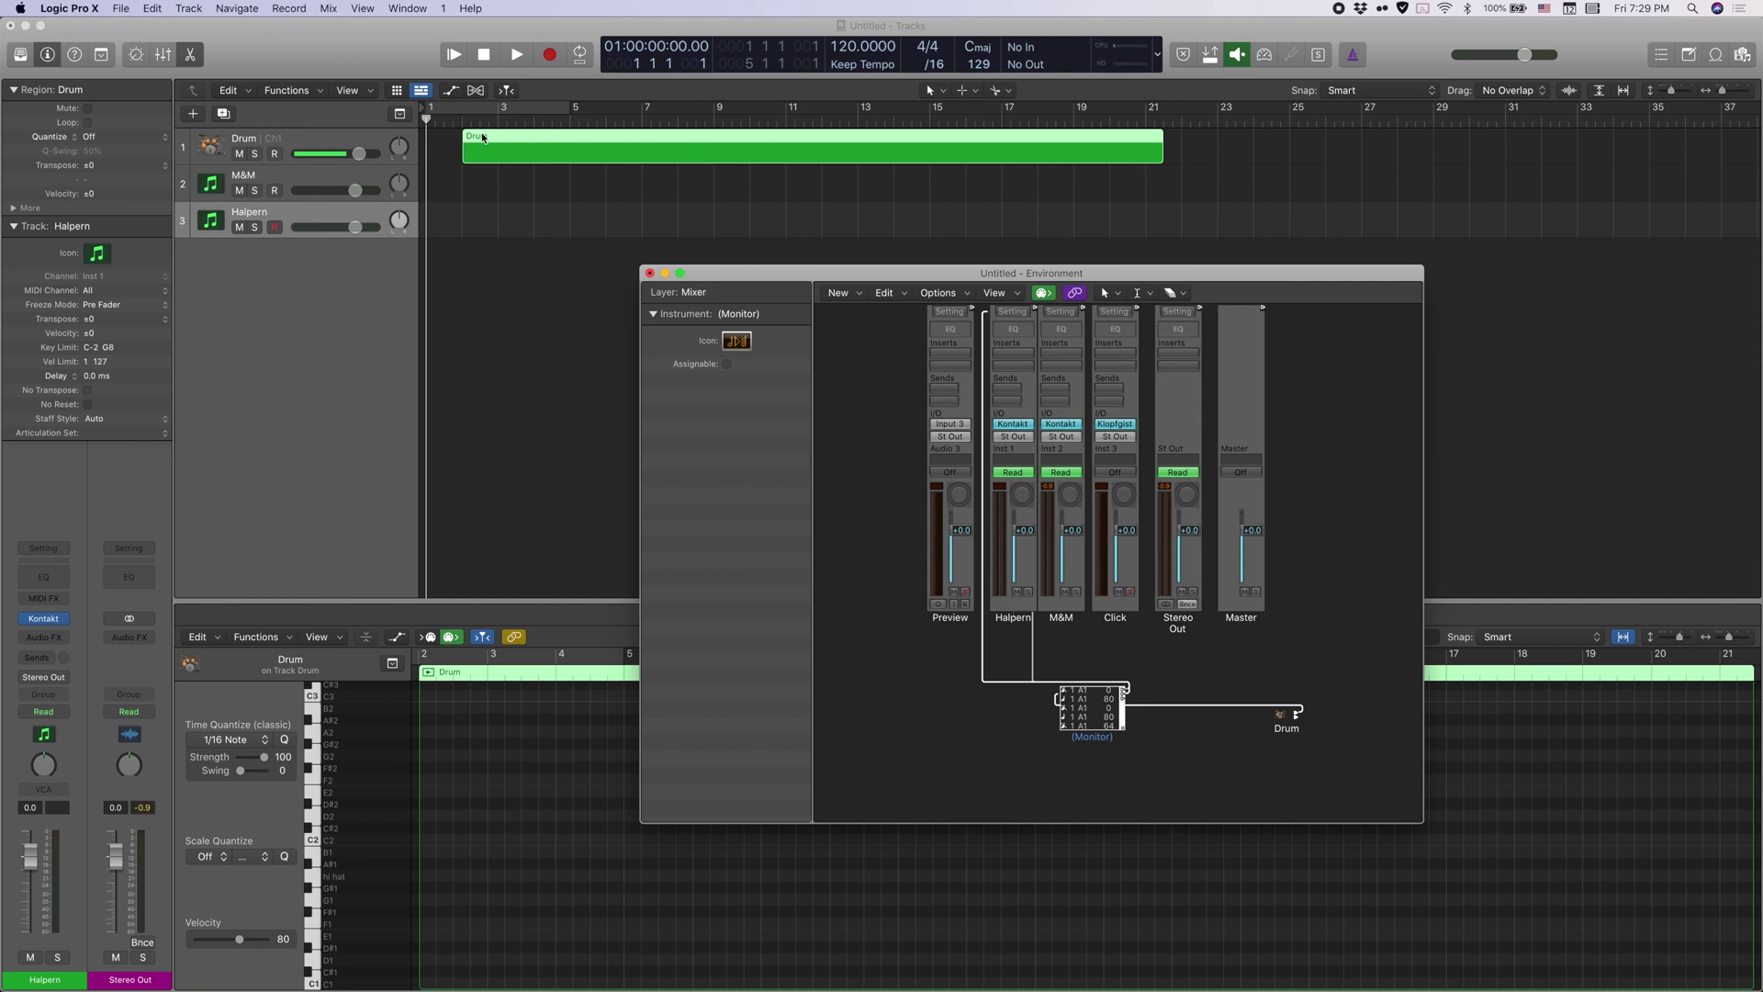
{"action": "left_click", "coordinate": [1285, 716]}
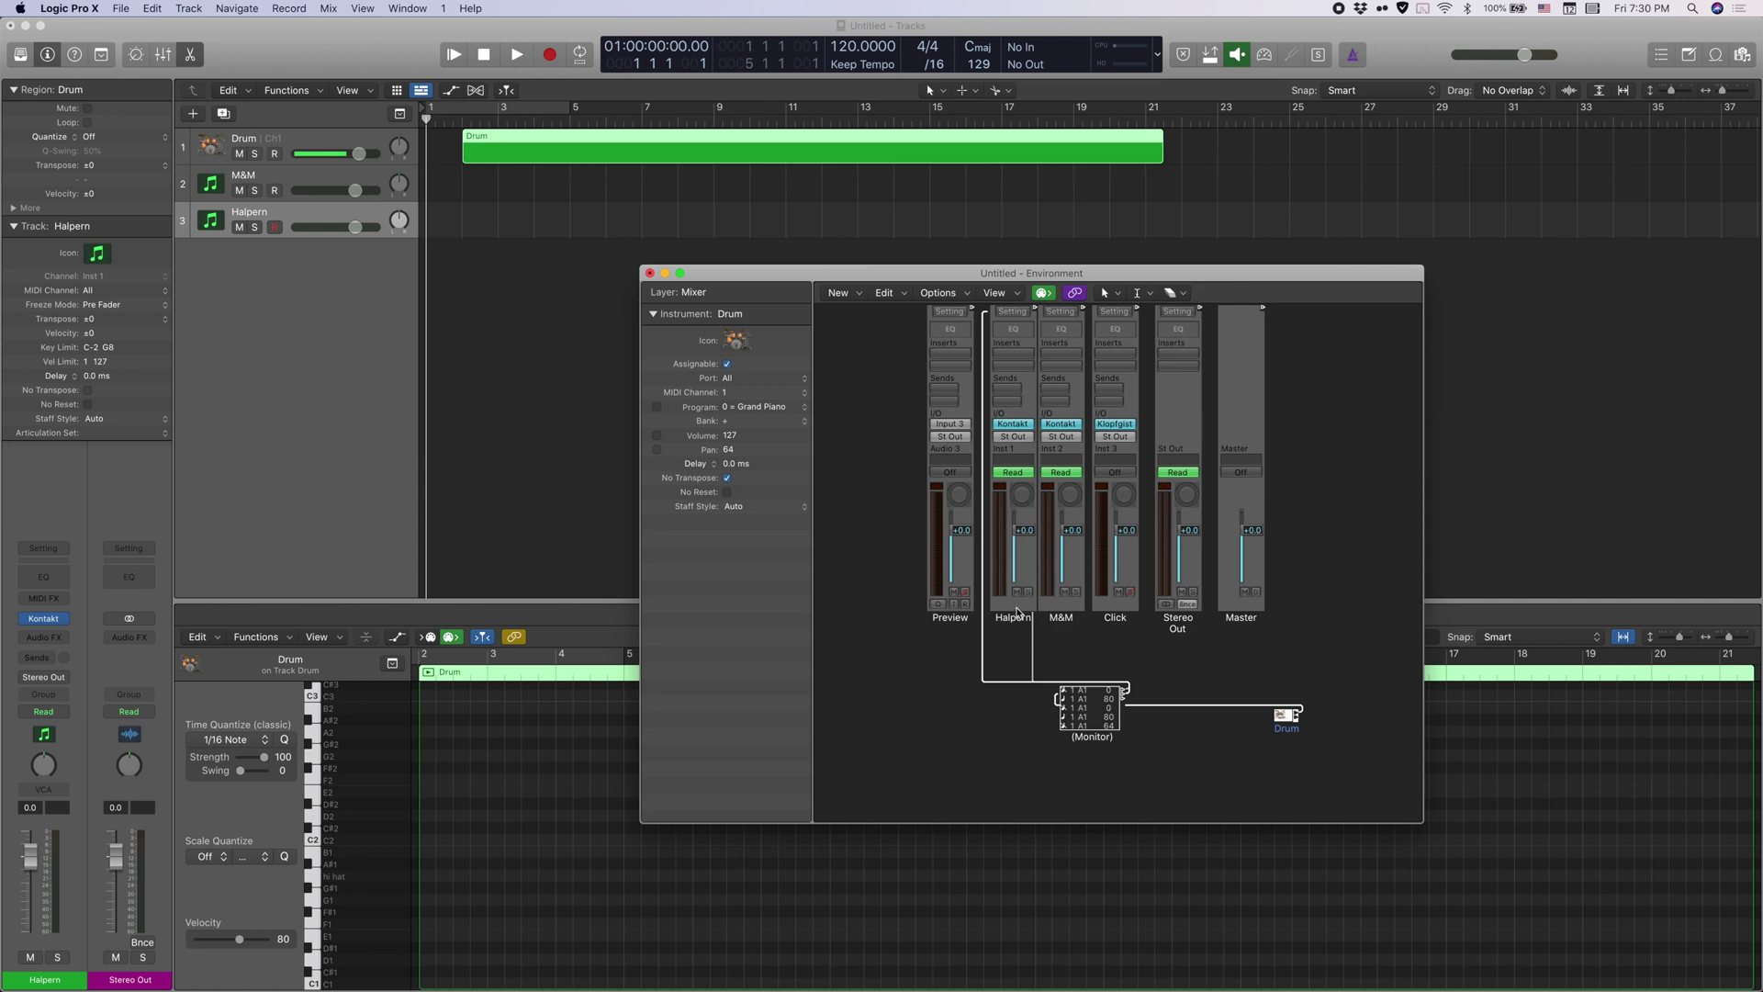
Add a new software instrument track, Inst 3, from the track header menu.
{"action": "right_click", "coordinate": [277, 296]}
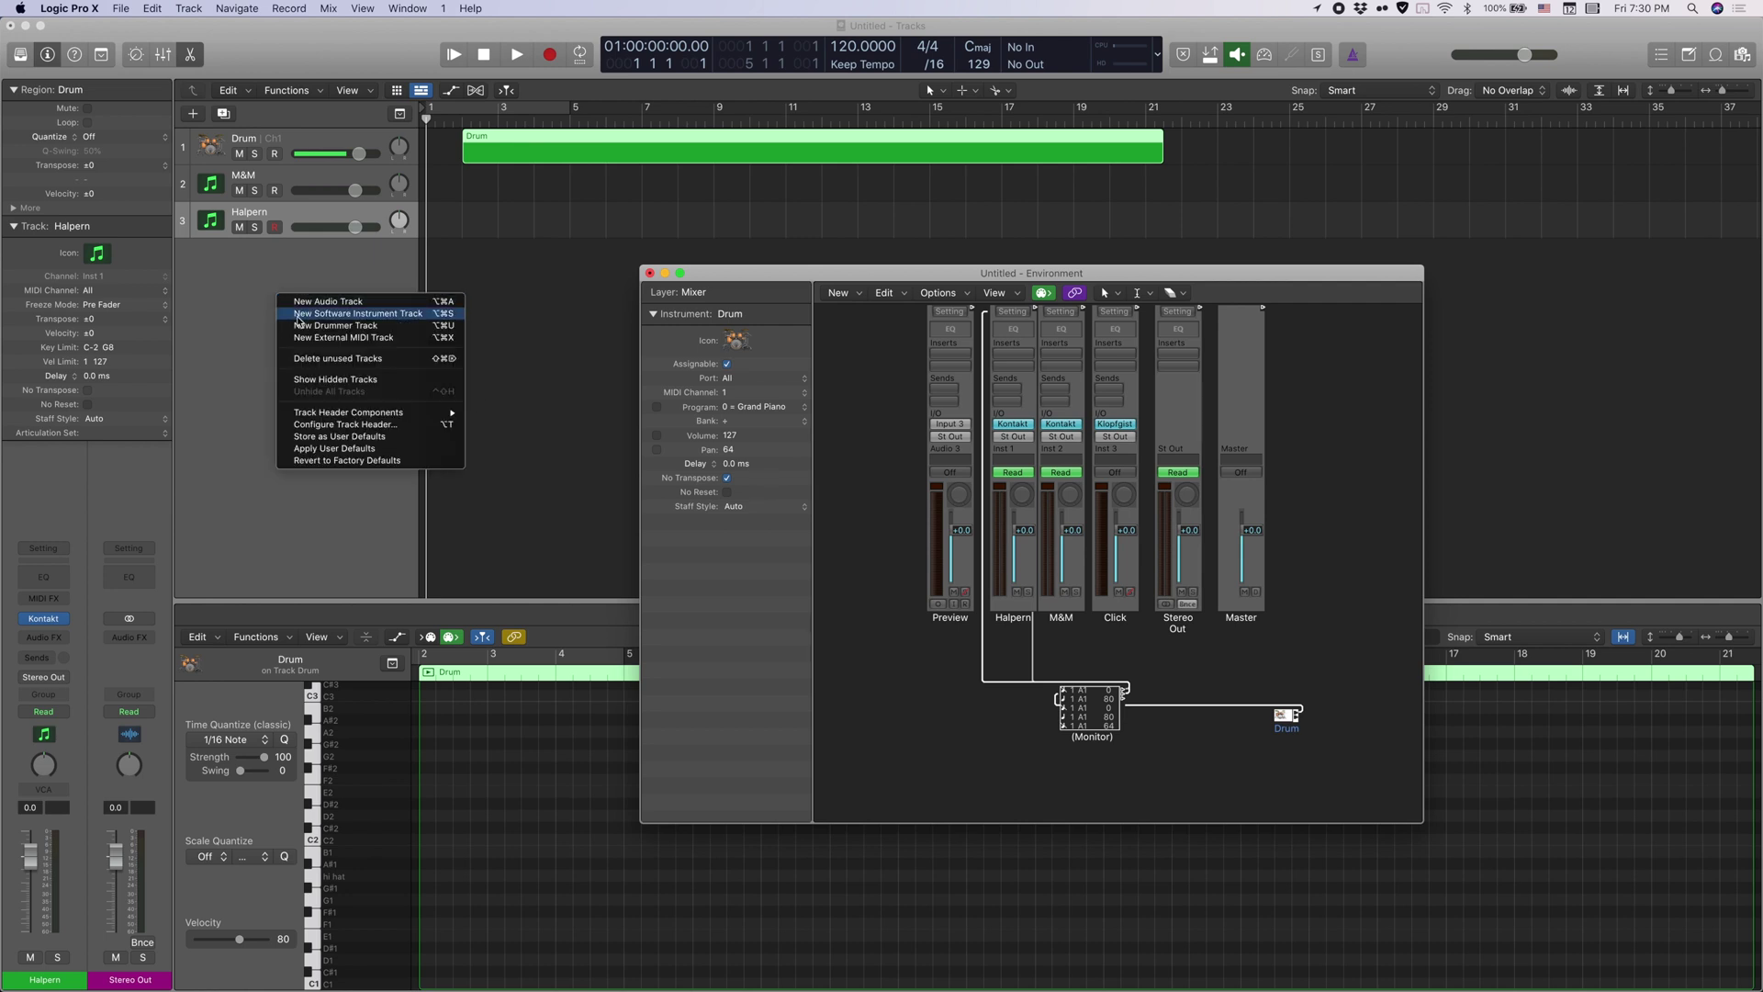
{"action": "left_click", "coordinate": [297, 314]}
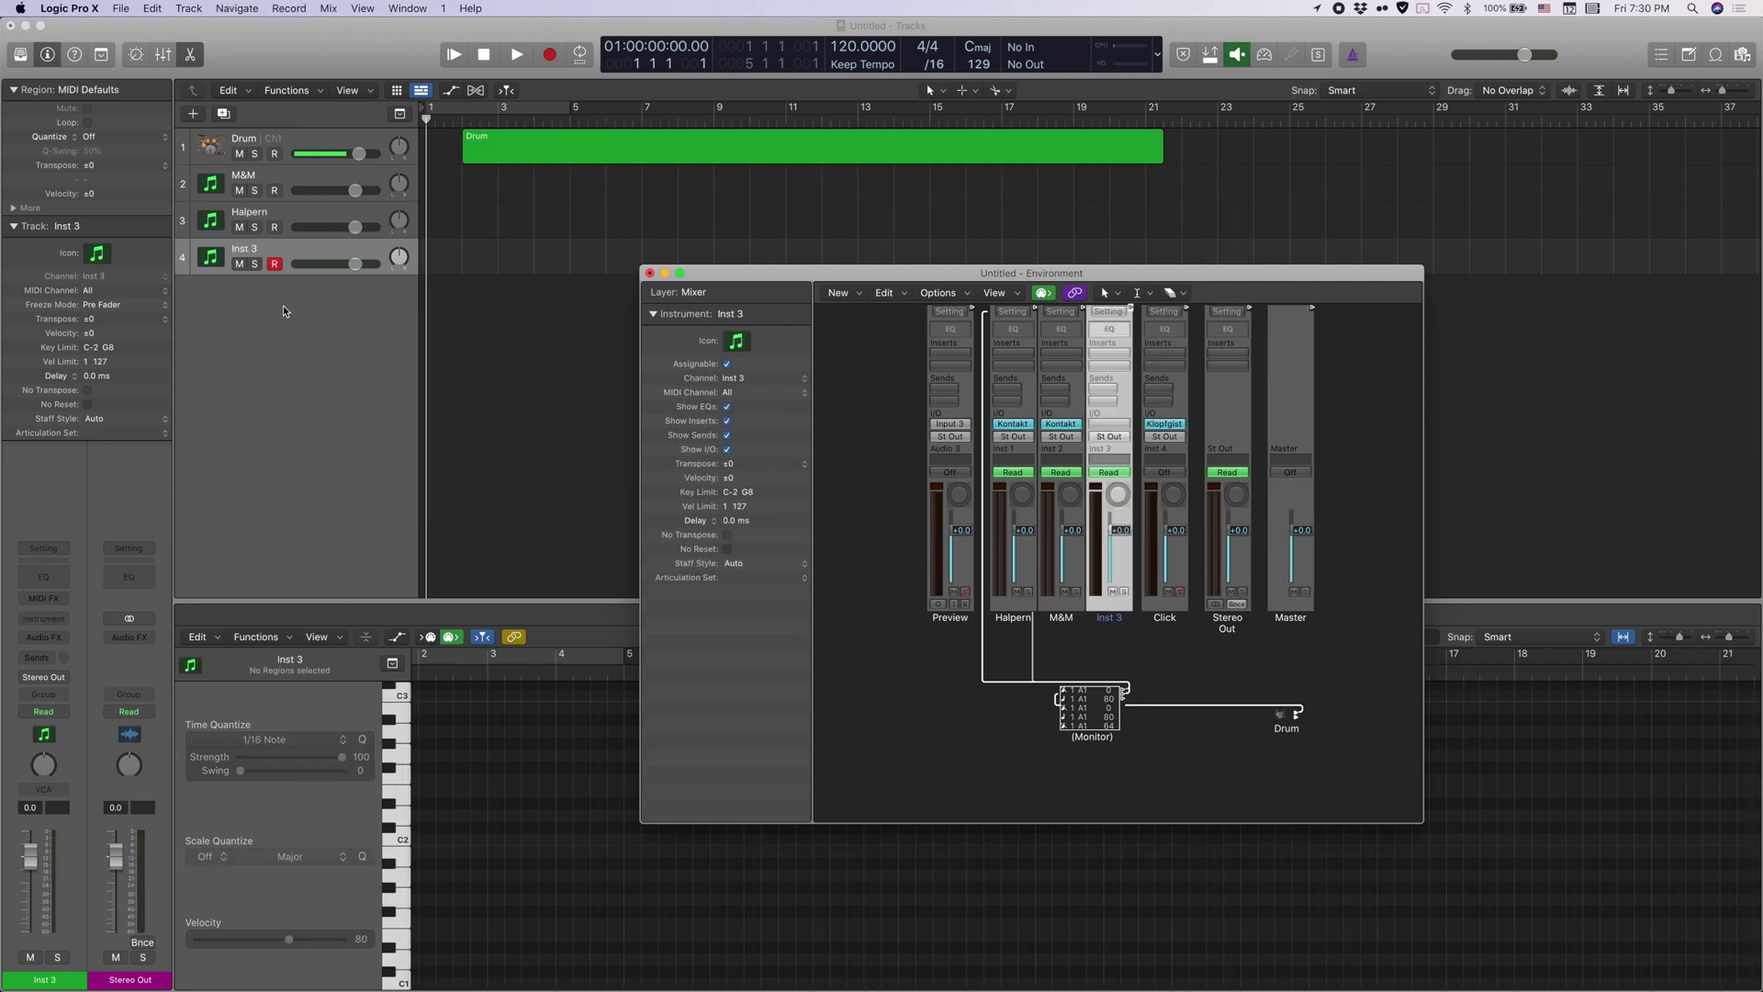
{"action": "left_click", "coordinate": [1124, 701]}
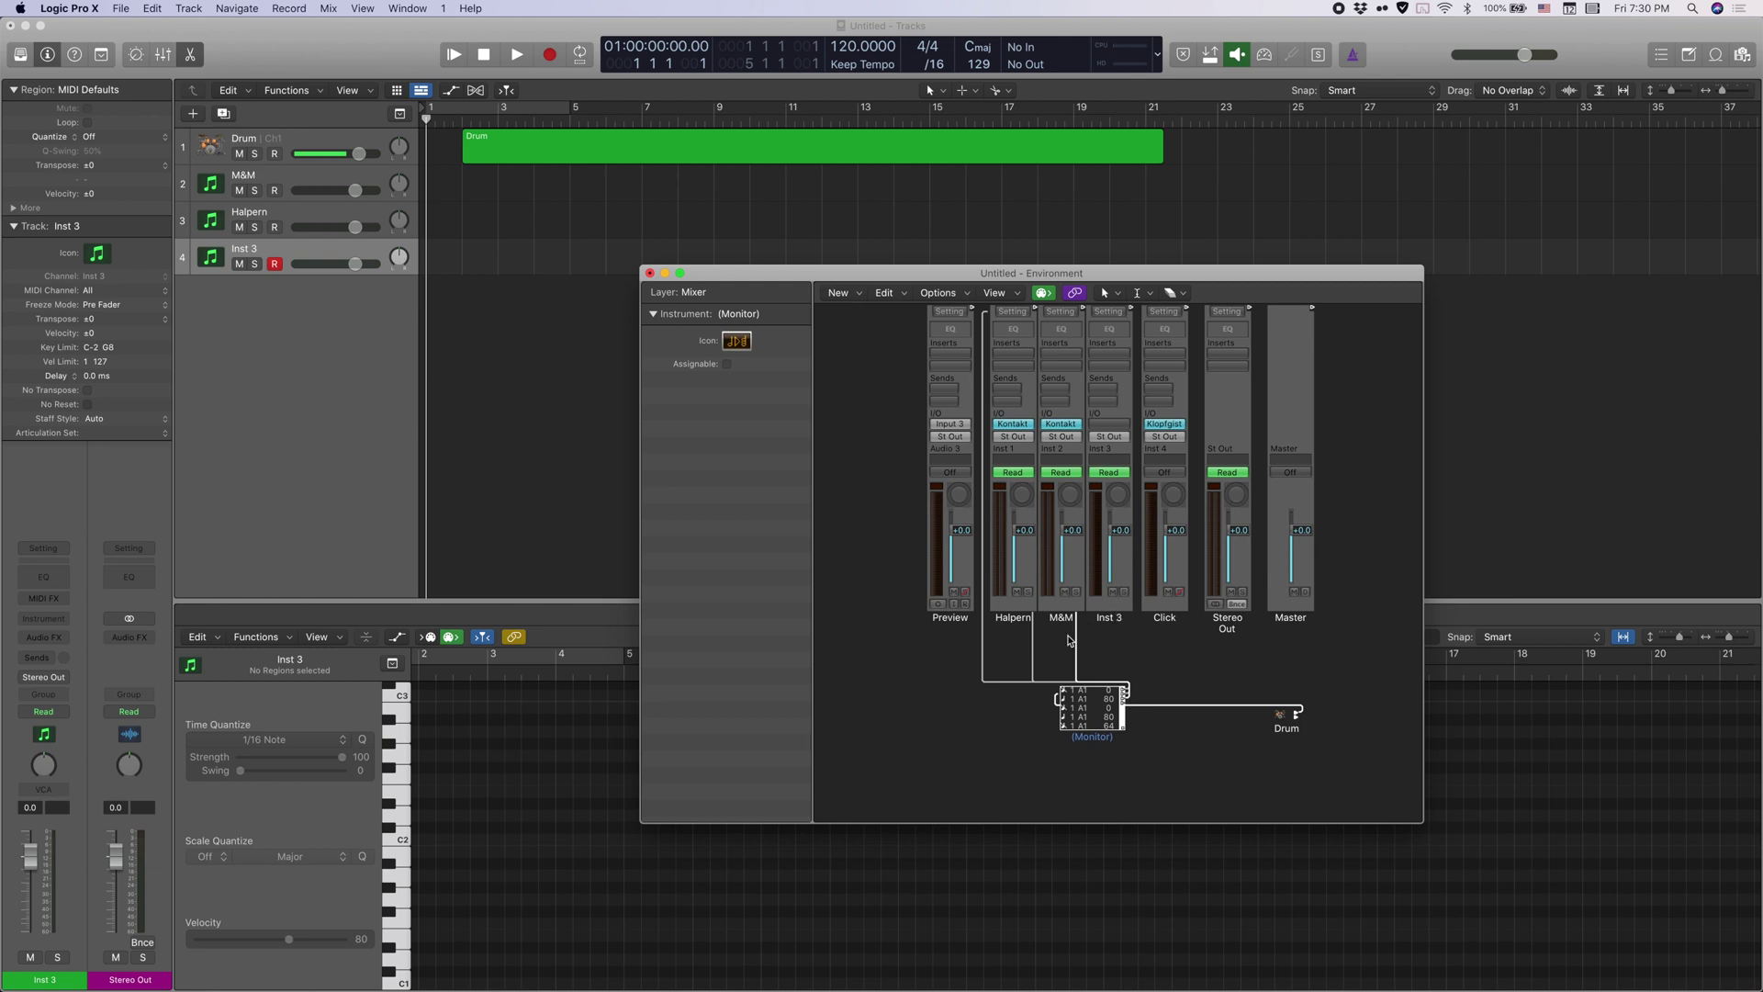
{"action": "left_click", "coordinate": [749, 149]}
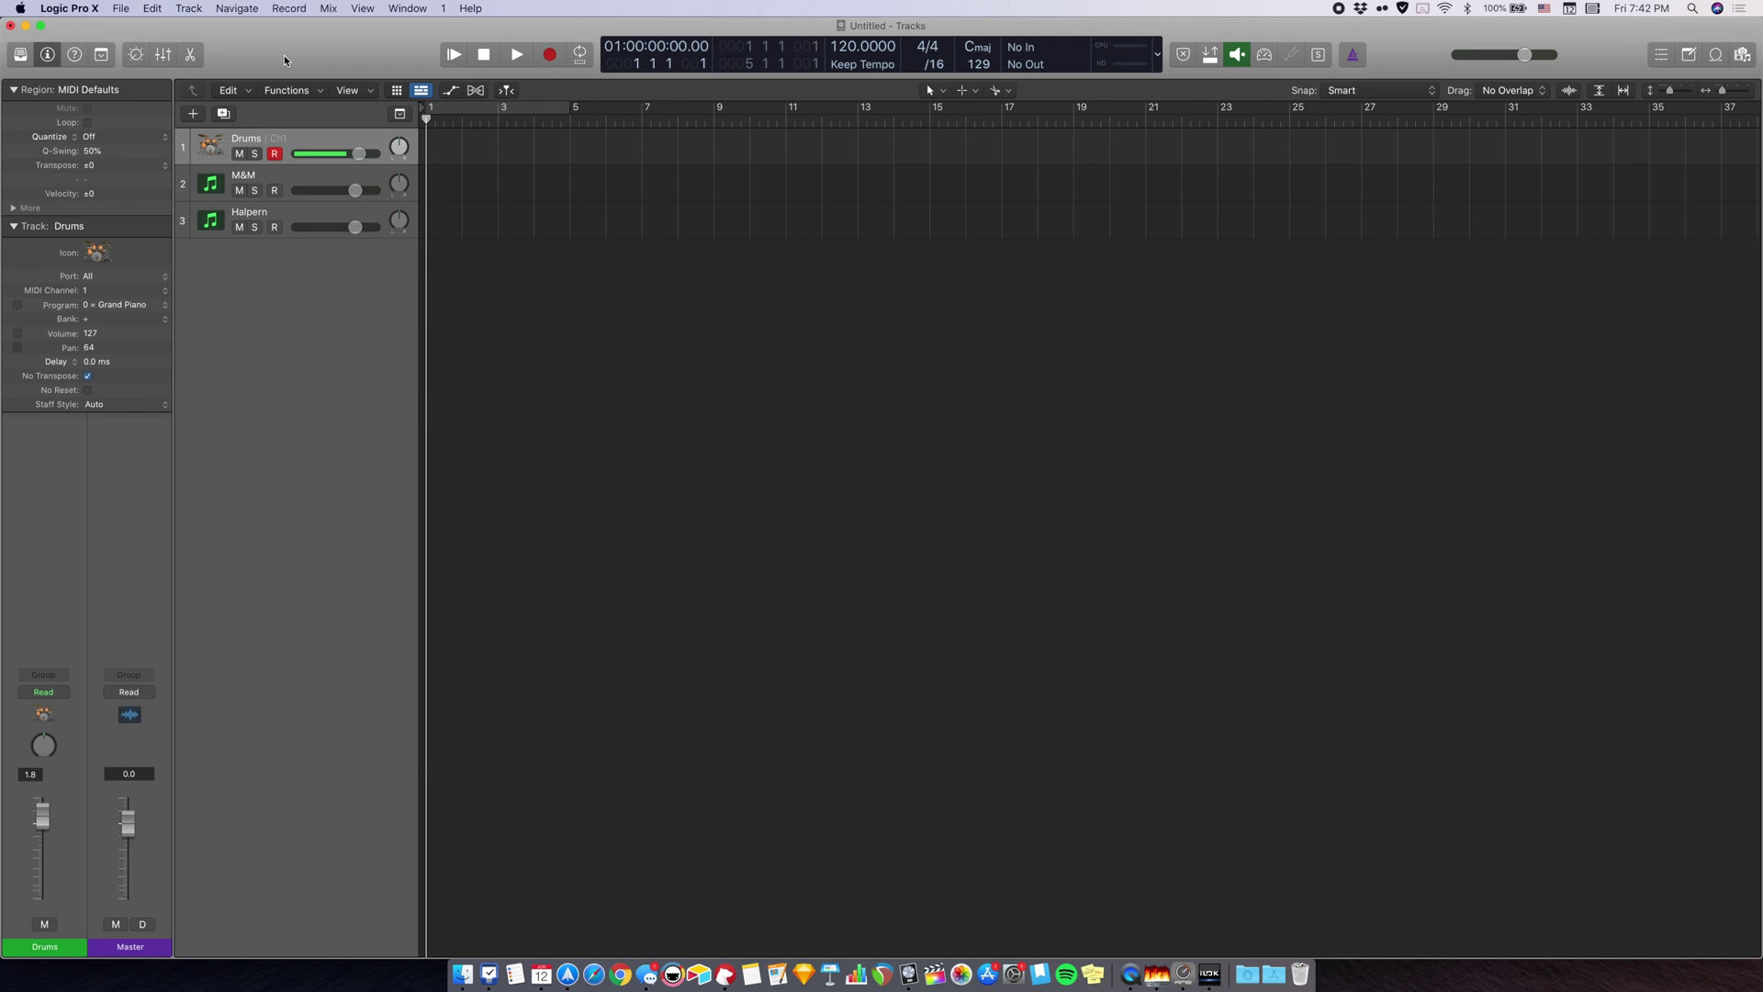
Save the project under the name 'Halpern Drums'.
{"action": "left_click", "coordinate": [121, 11]}
{"action": "left_click", "coordinate": [138, 122]}
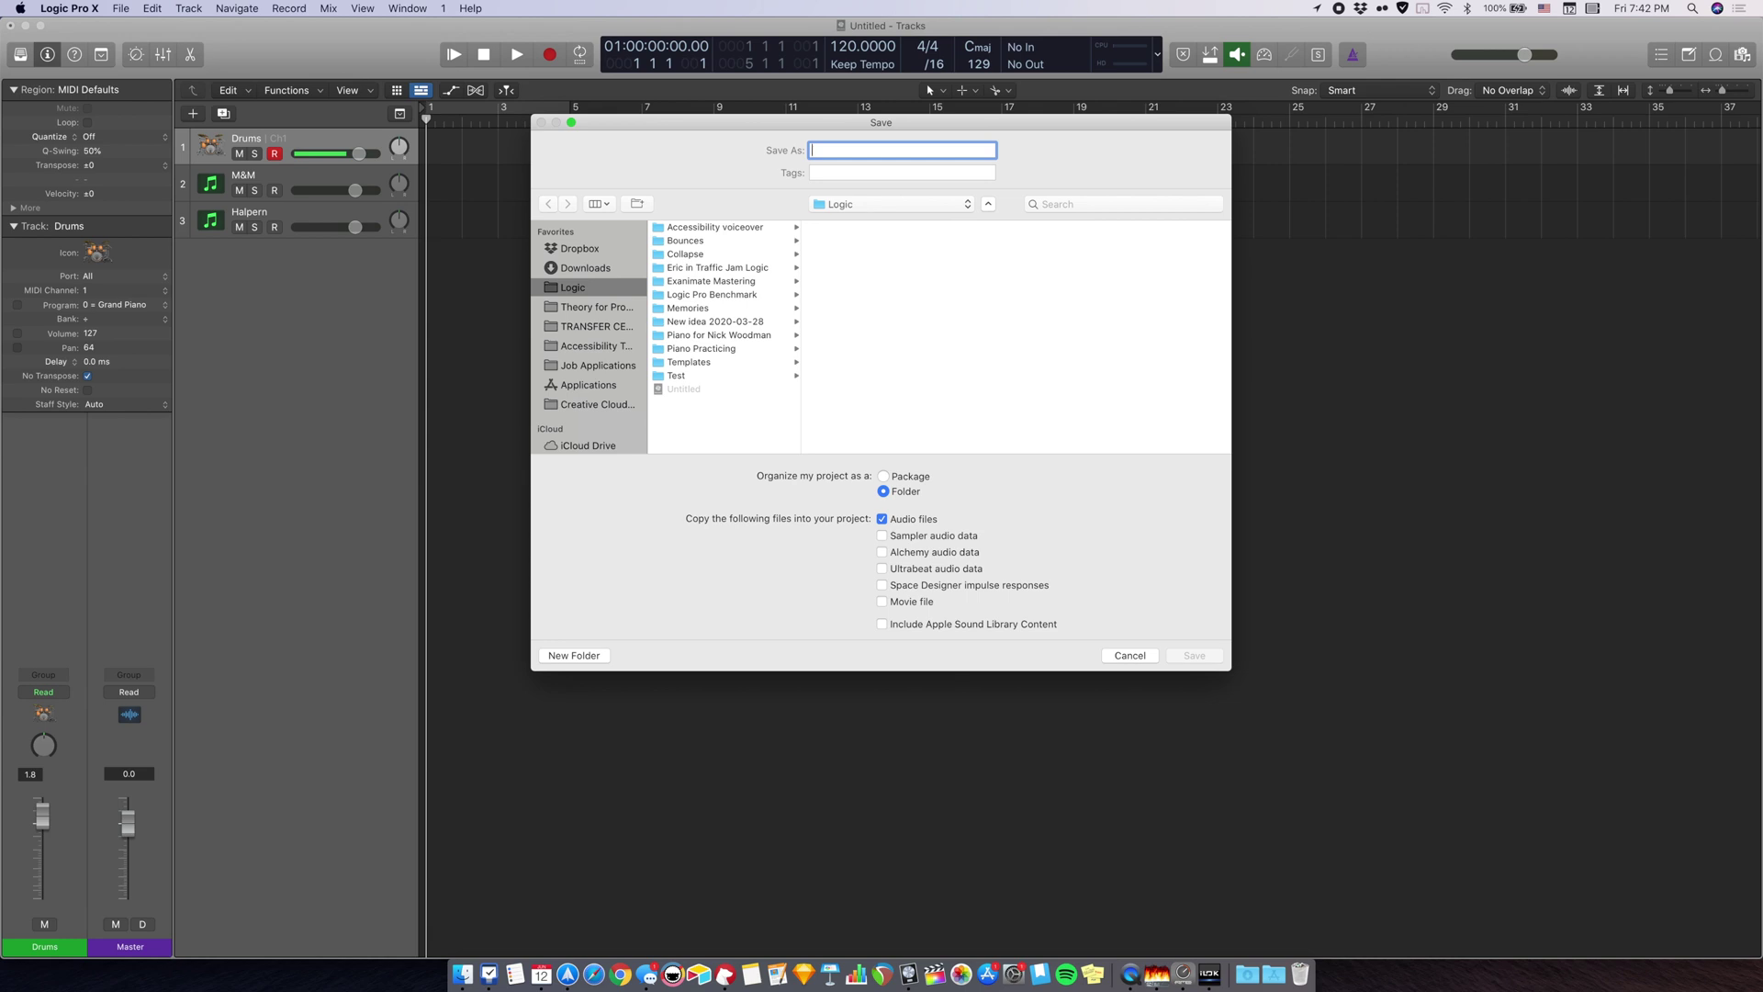
{"action": "type", "text": "Halpern Drums"}
{"action": "key", "text": "Return"}
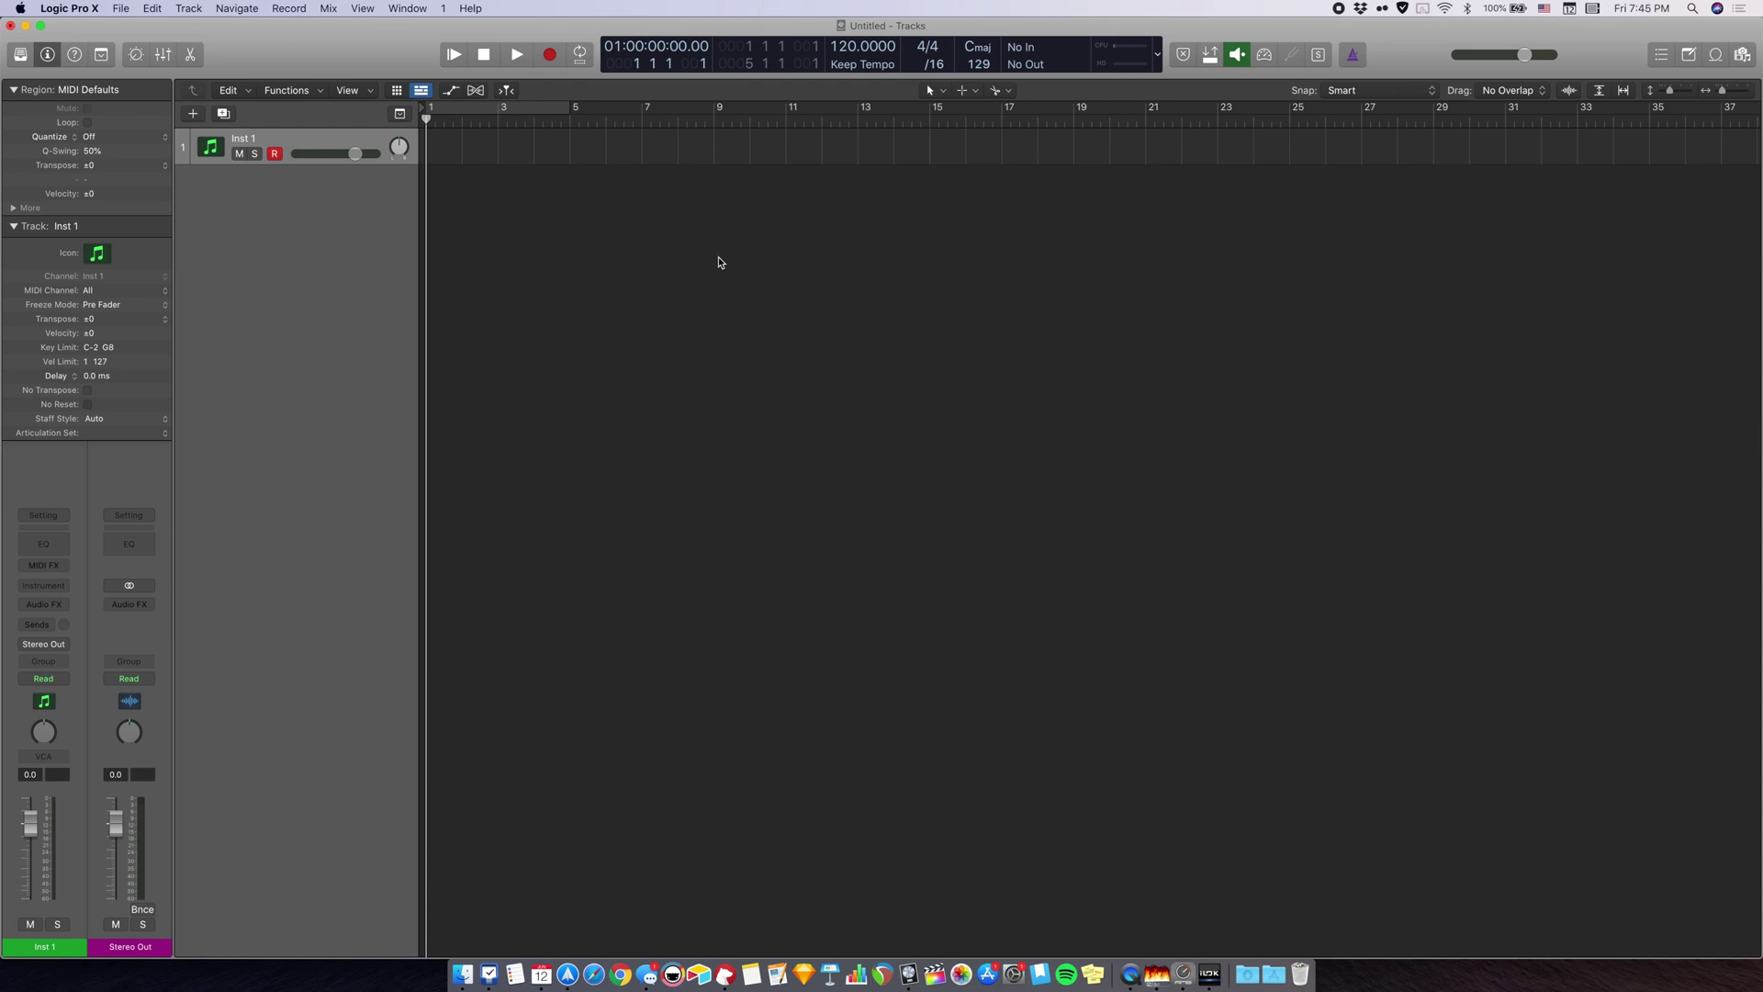
List the tracks inside the Drum midi mapping project in the All Files browser.
{"action": "left_click", "coordinate": [1743, 55]}
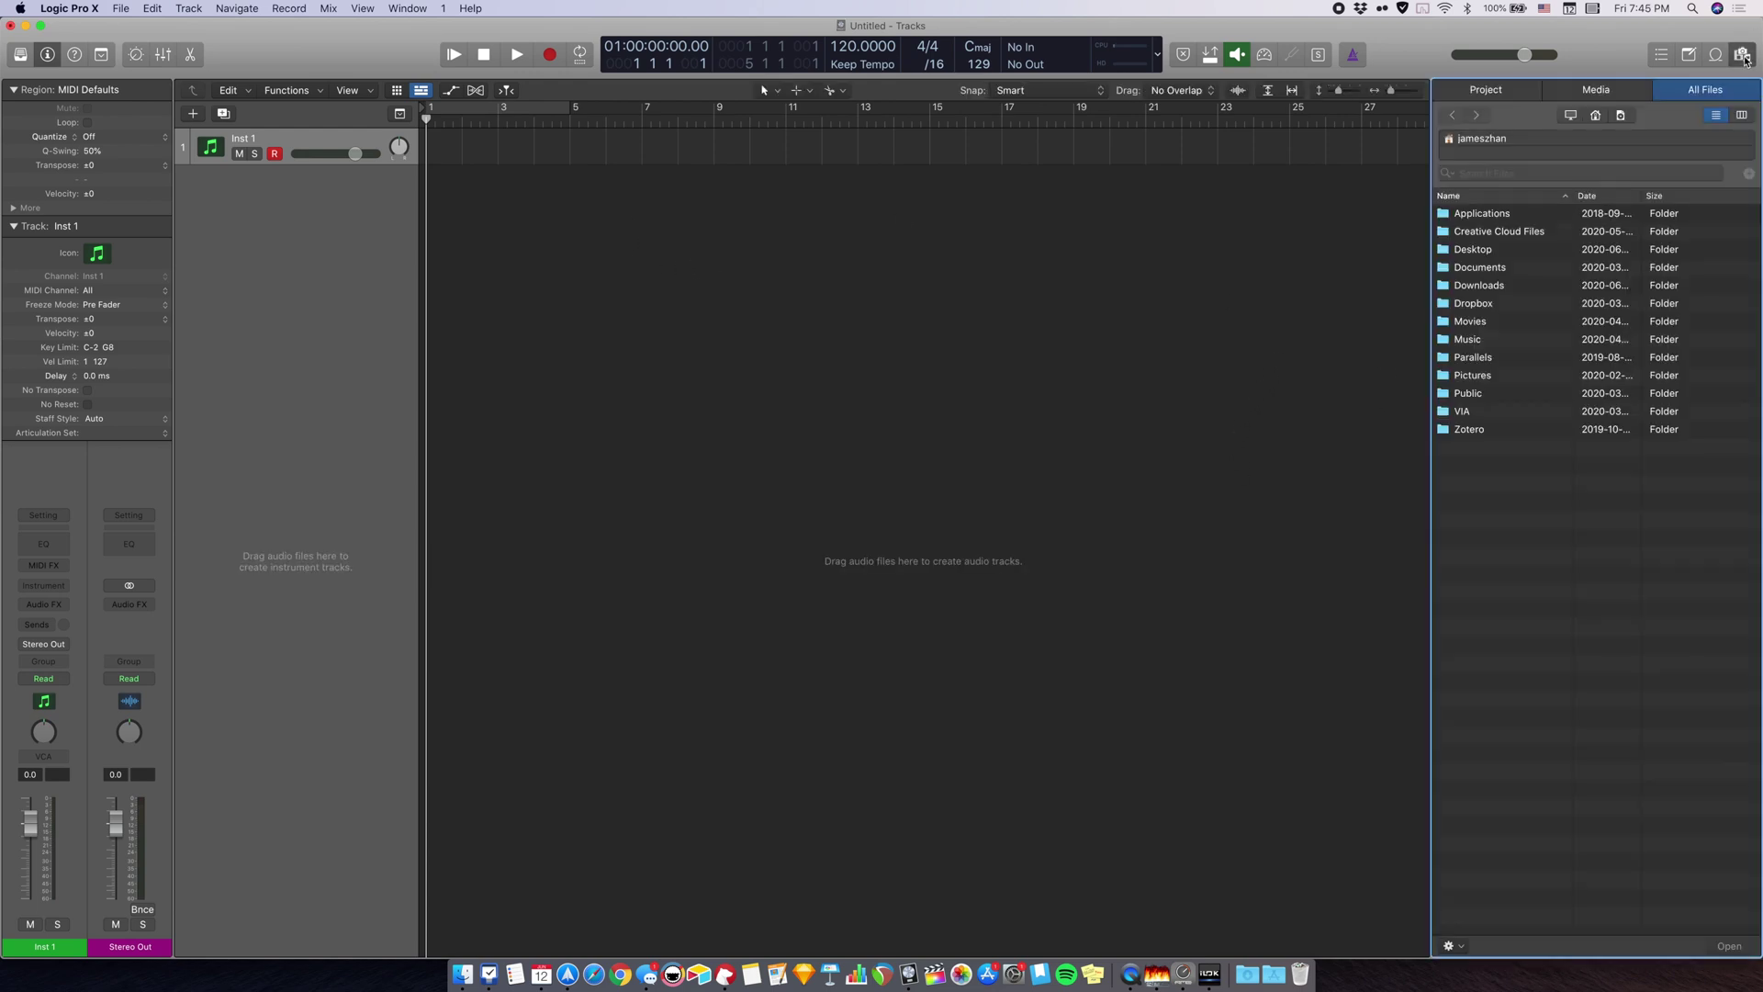
{"action": "left_click", "coordinate": [1621, 116]}
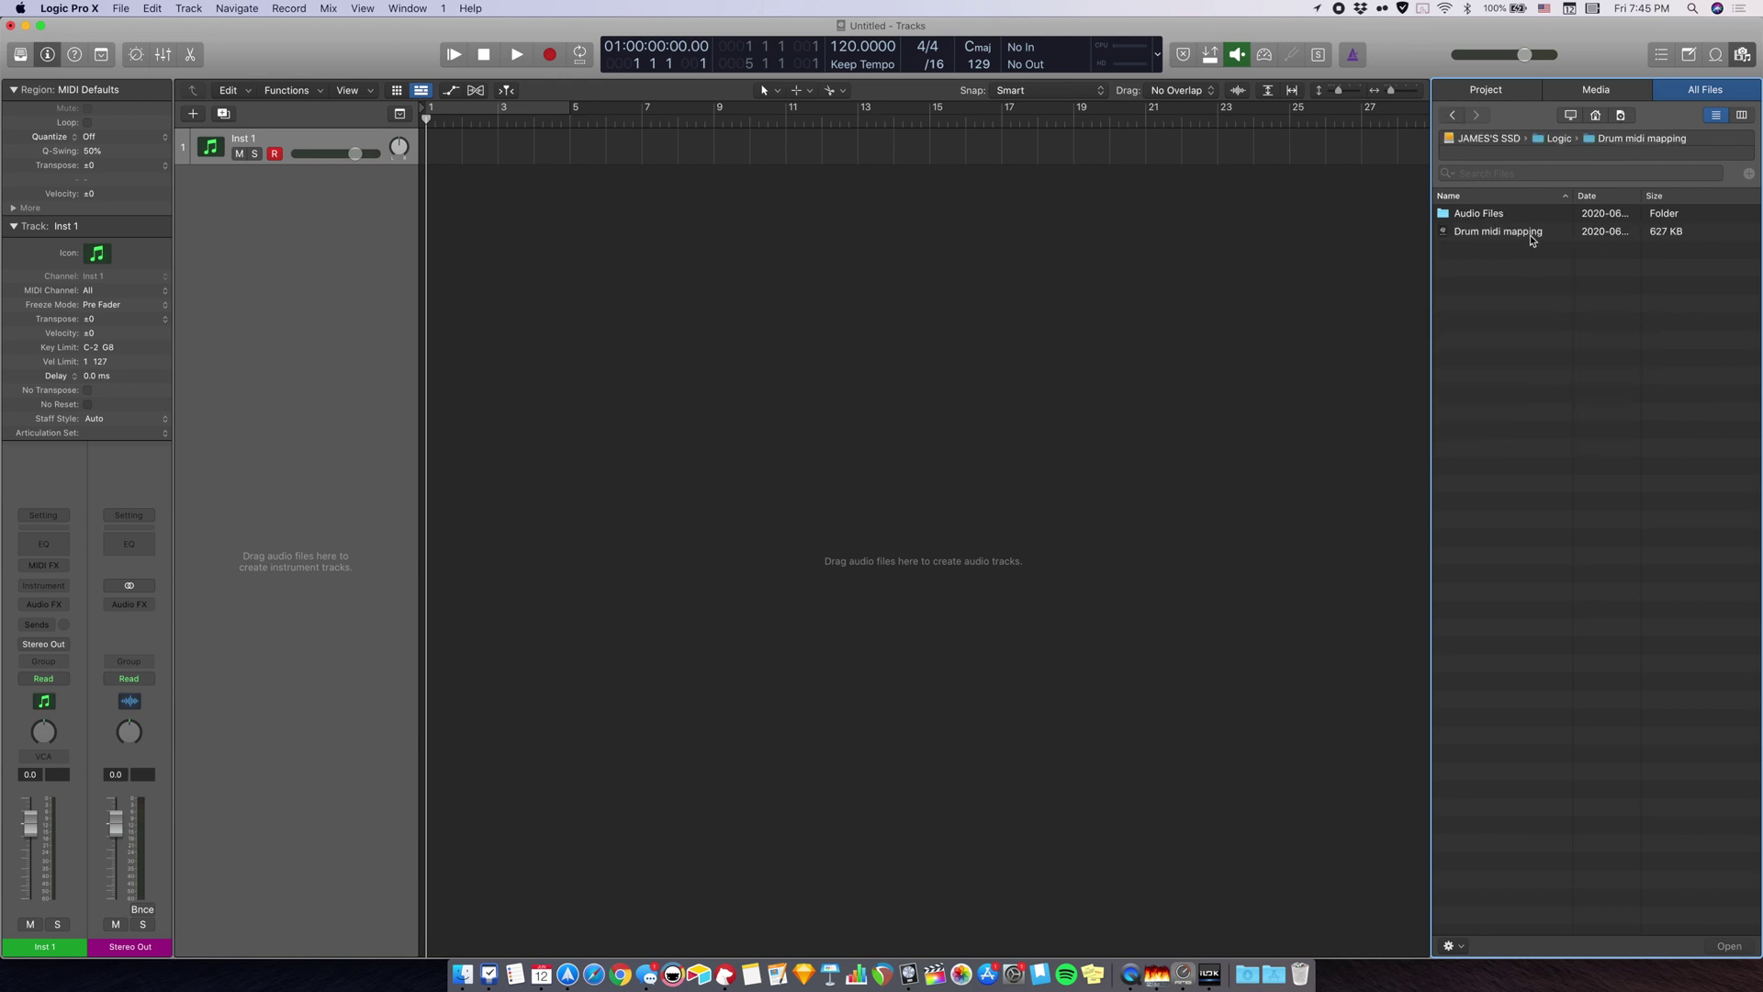
{"action": "double_click", "coordinate": [1532, 235]}
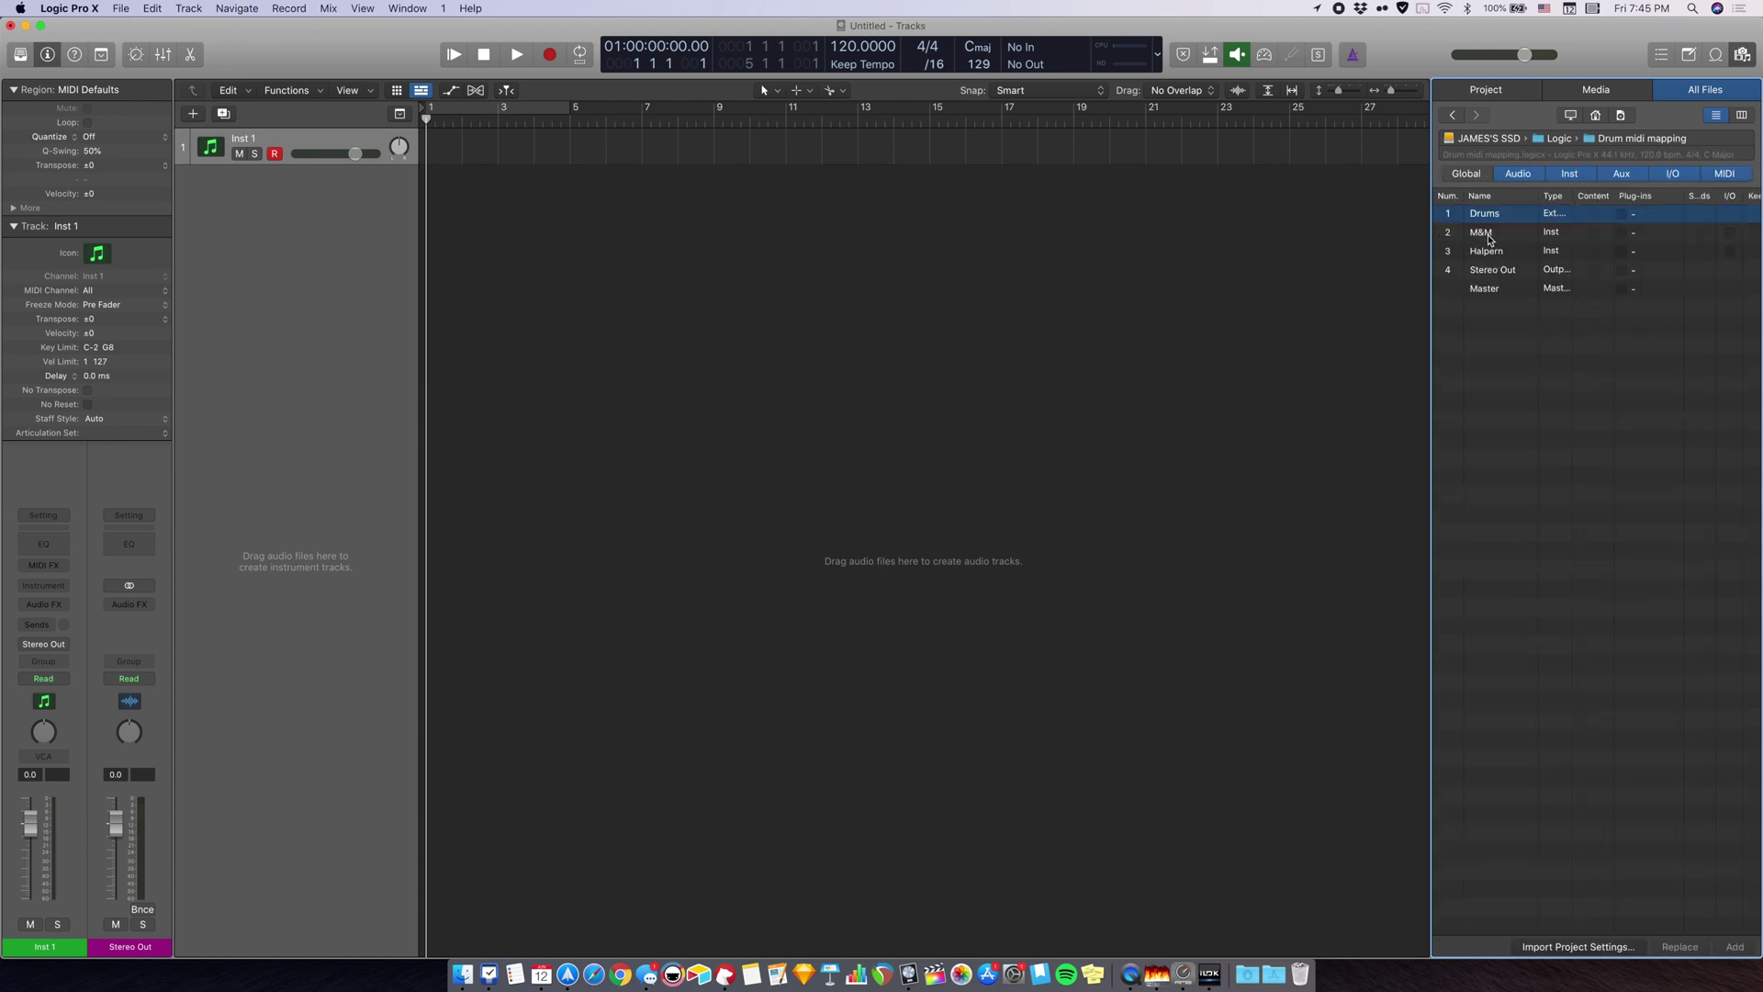
Import Drums, M&M and Halpern with their plug-ins, plus I/O for M&M and Halpern.
{"action": "left_click", "coordinate": [1622, 213]}
{"action": "left_click", "coordinate": [1621, 233]}
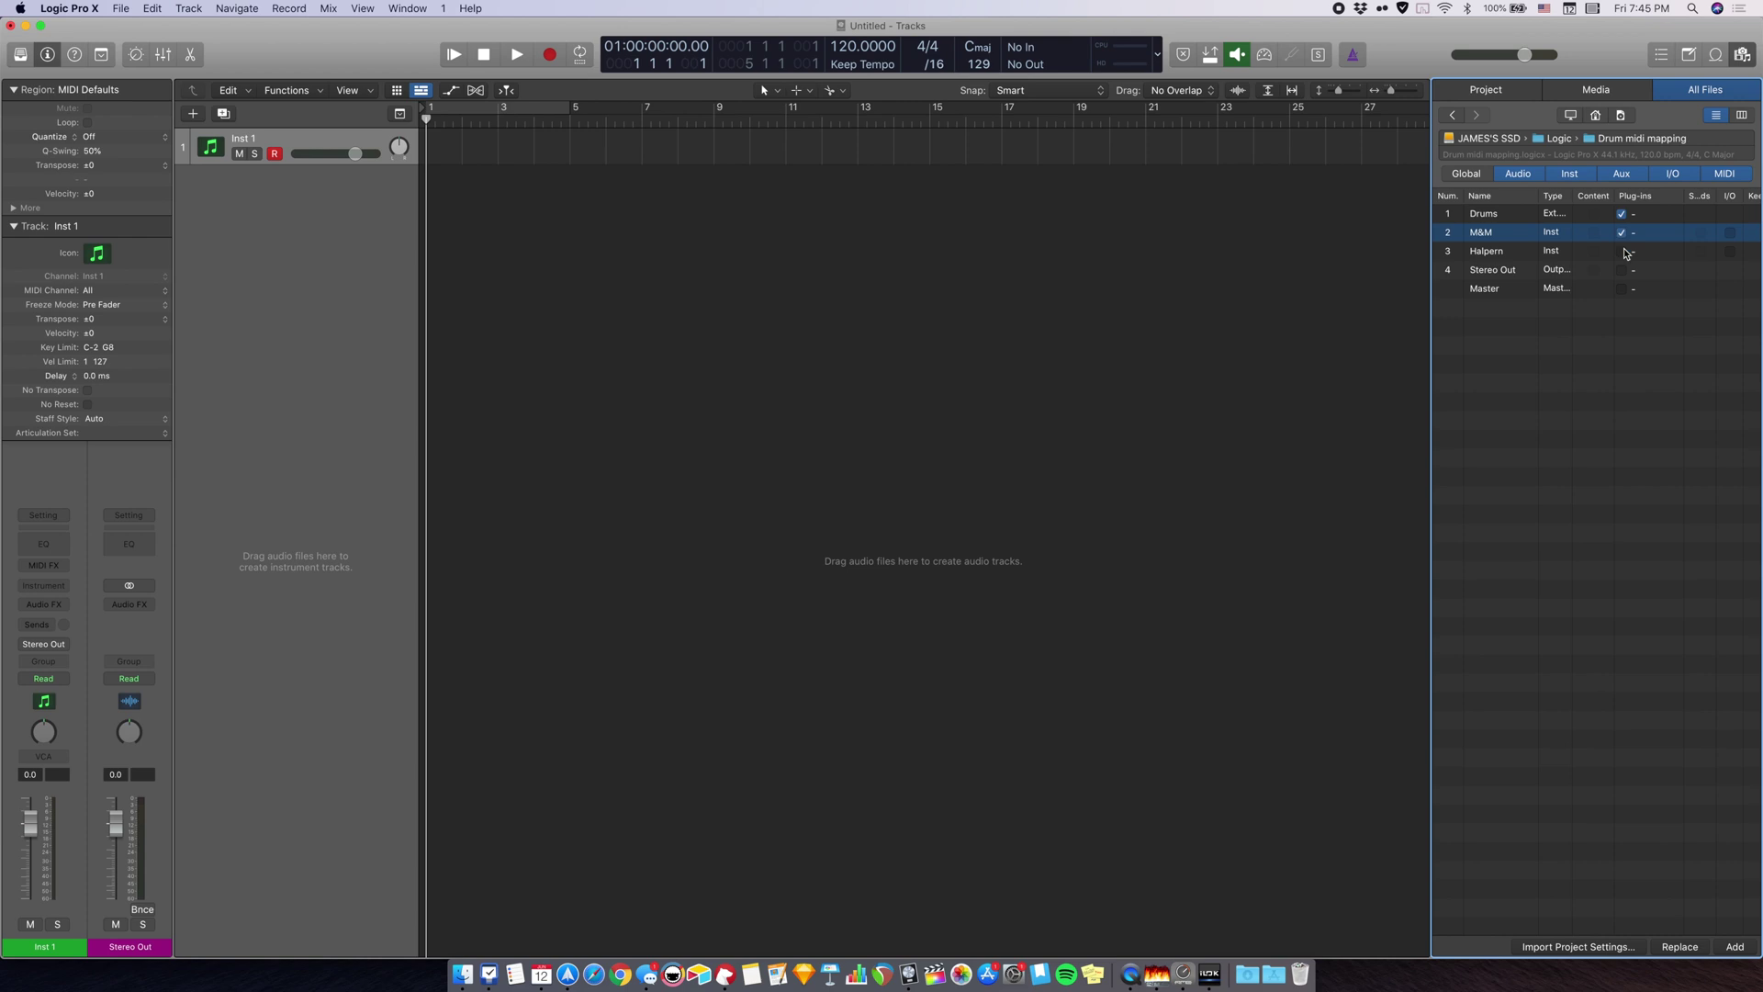
{"action": "left_click", "coordinate": [1622, 250]}
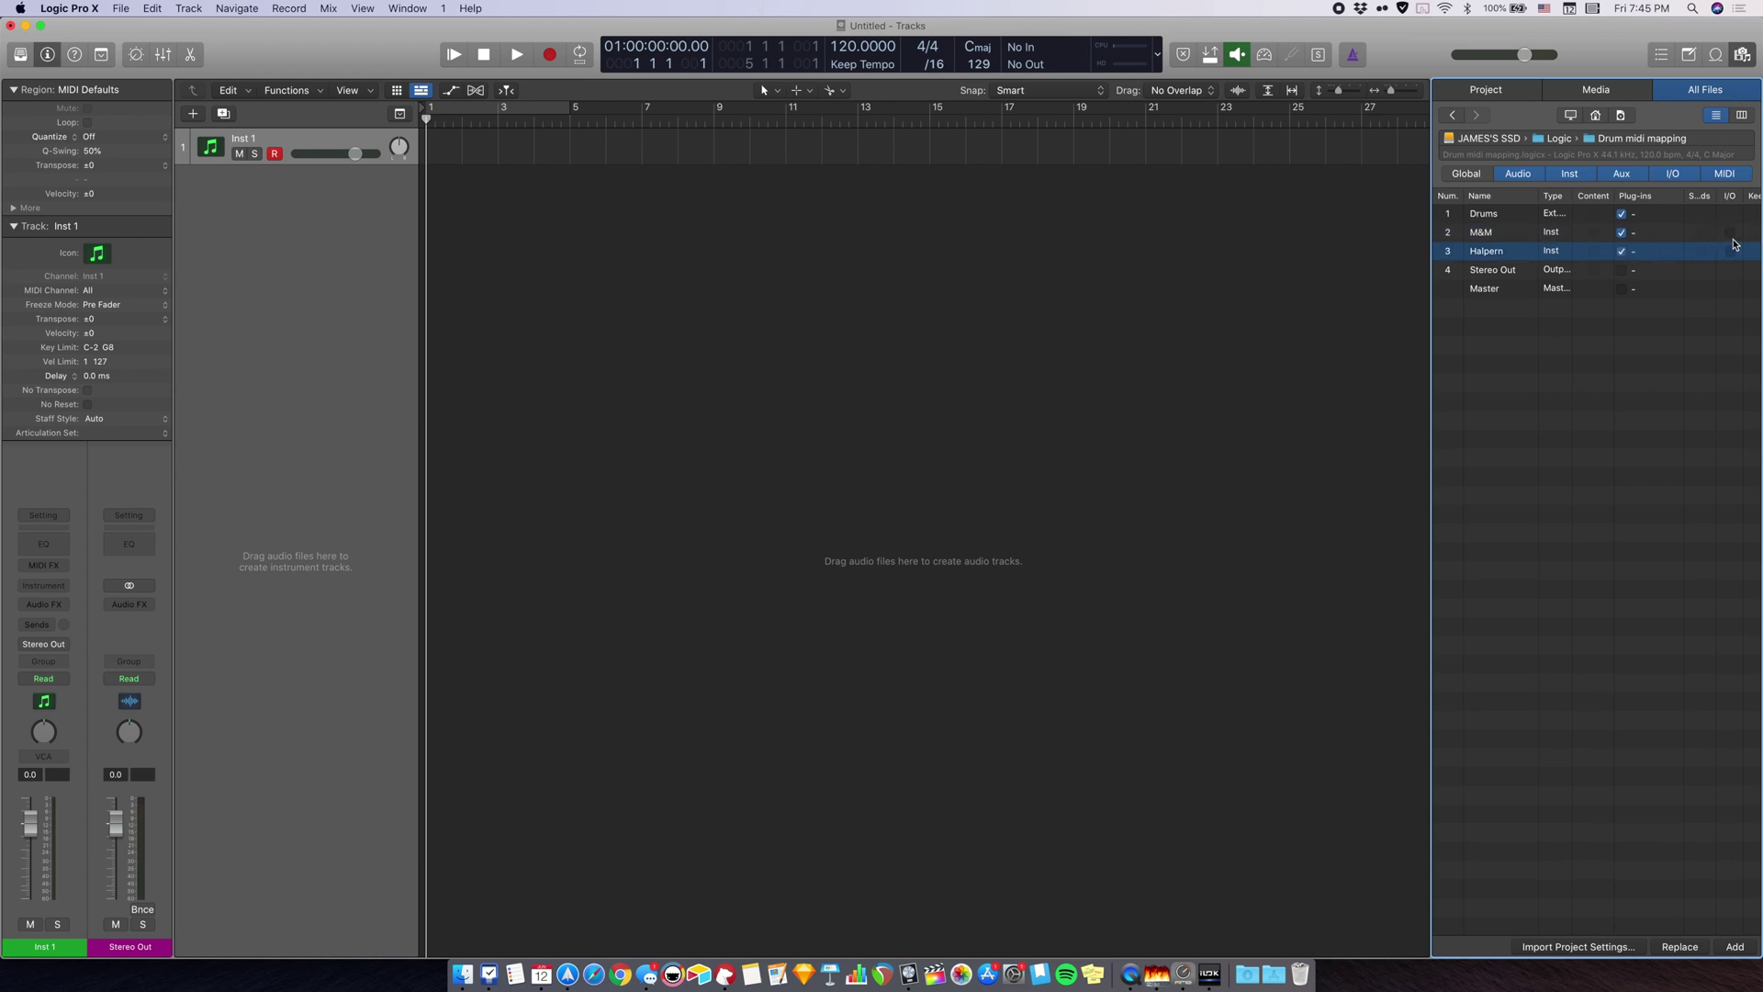
{"action": "left_click", "coordinate": [1730, 234]}
{"action": "left_click", "coordinate": [1727, 252]}
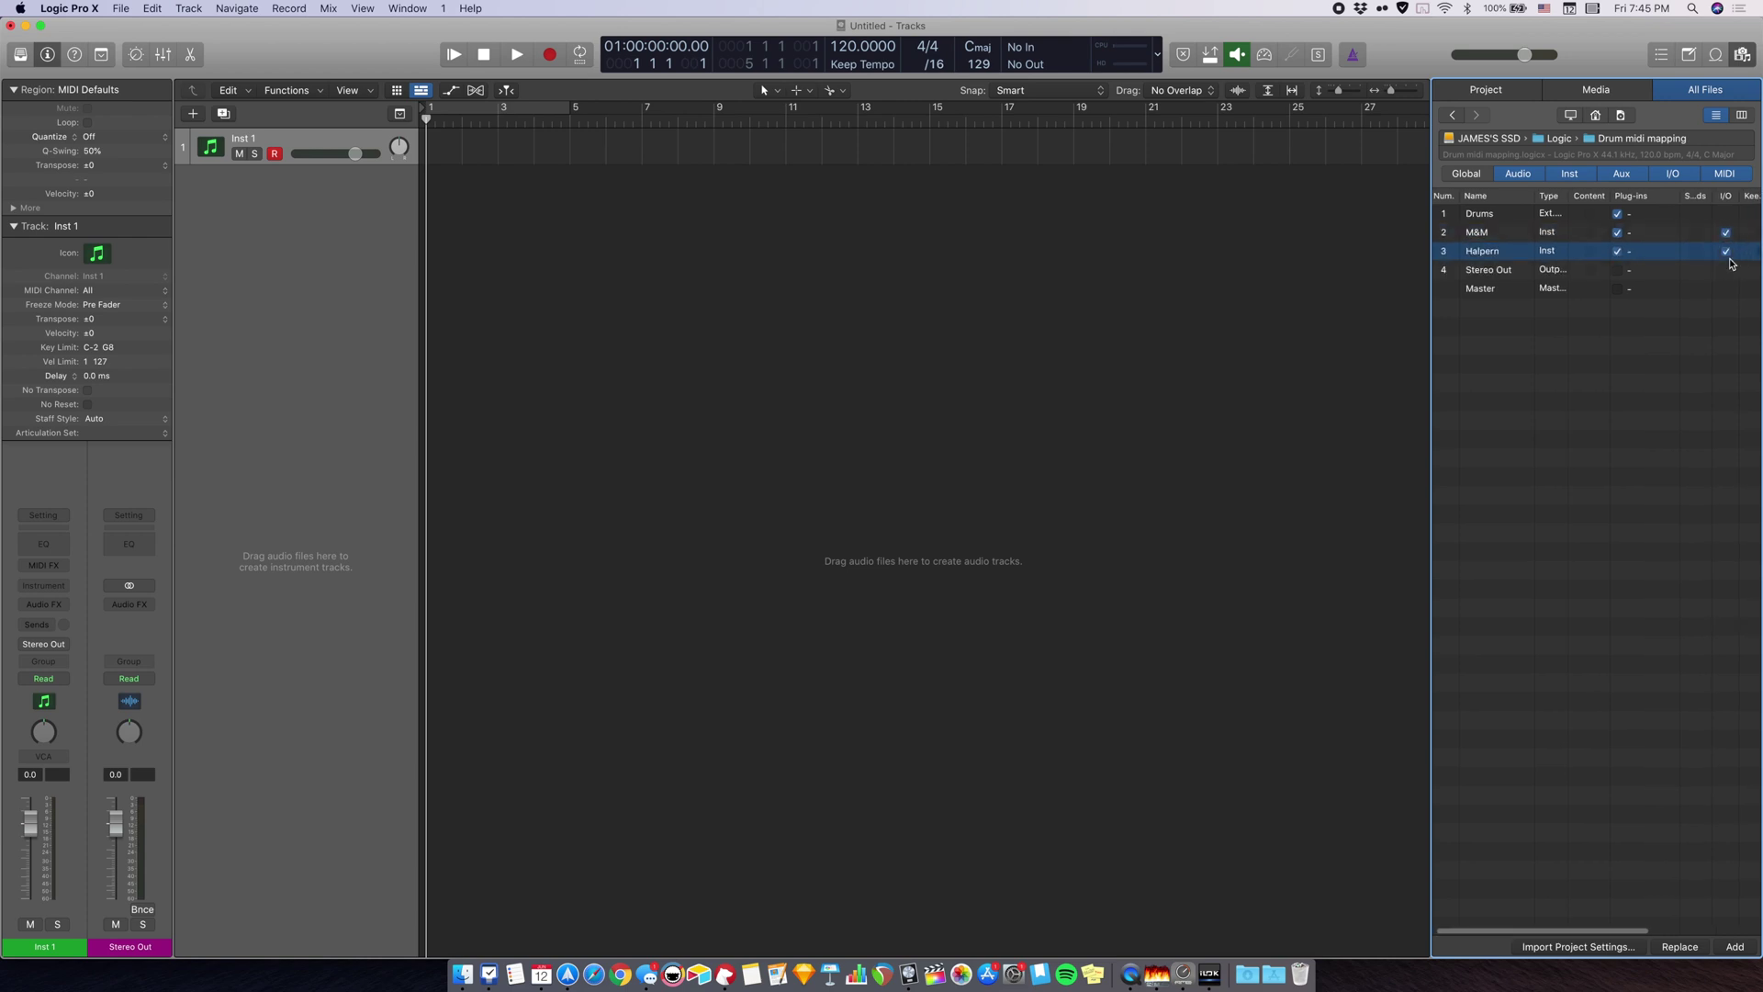
{"action": "left_click", "coordinate": [1735, 947]}
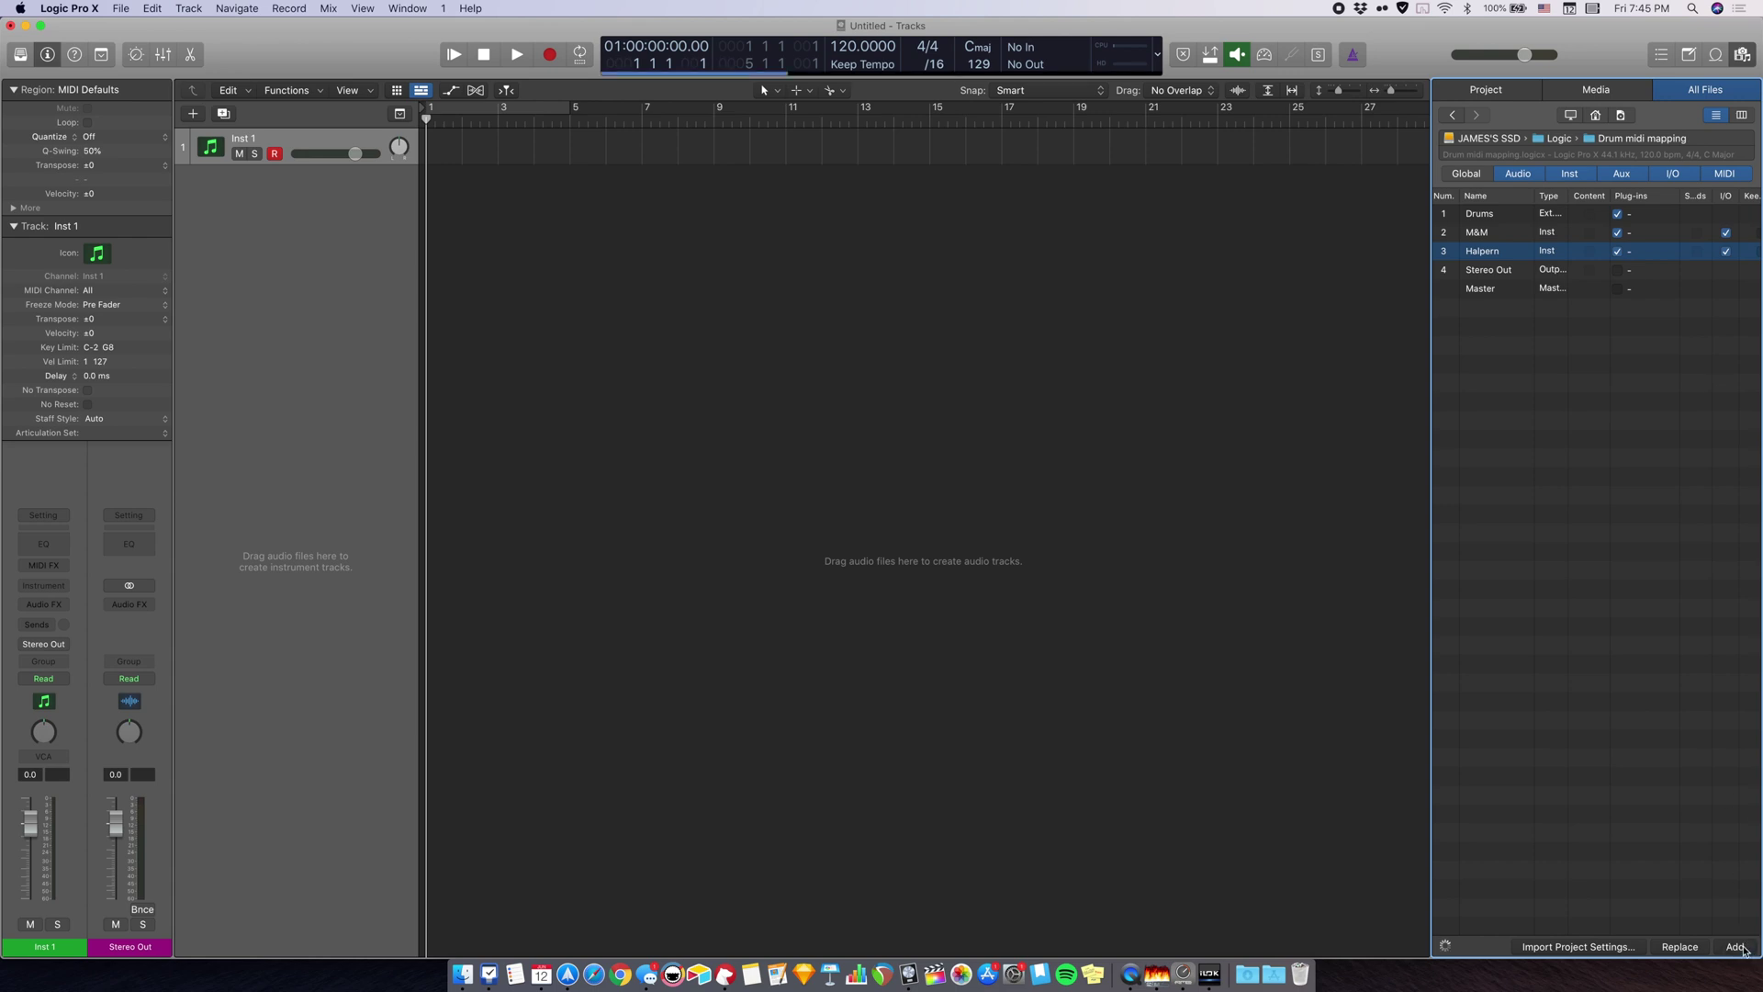
{"action": "left_click", "coordinate": [296, 180]}
{"action": "left_click", "coordinate": [292, 218]}
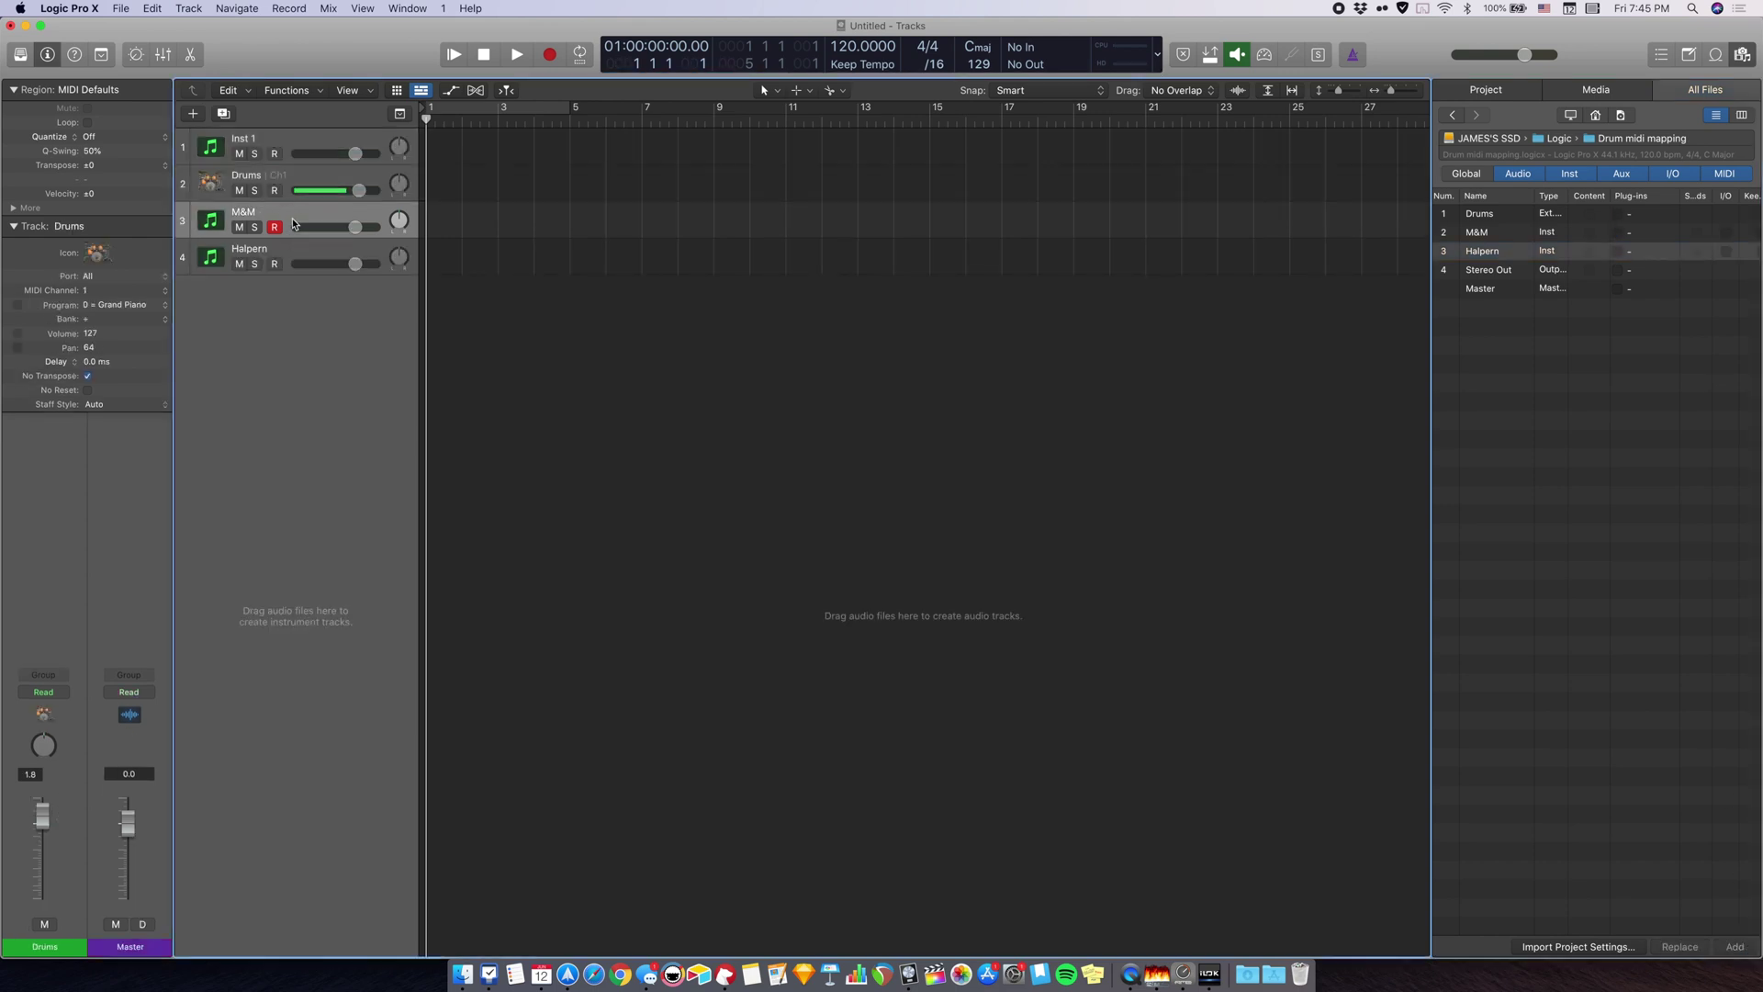
{"action": "left_click", "coordinate": [296, 244]}
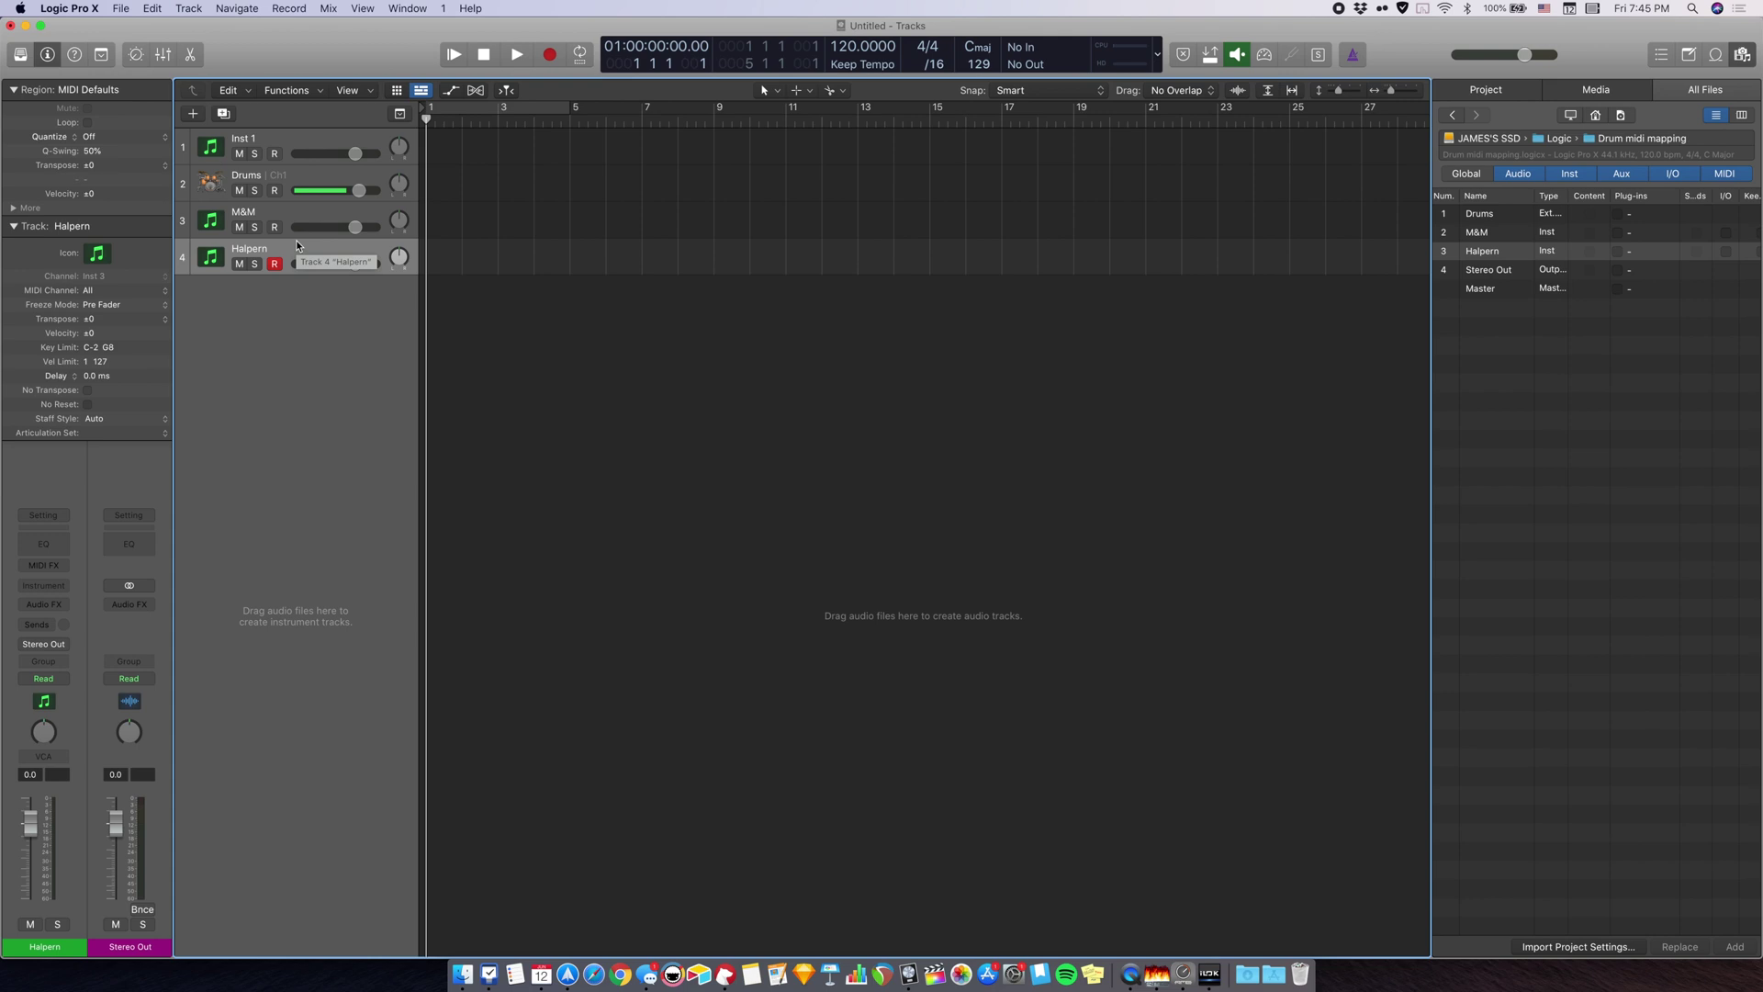
In the Environment, move the Drums object aside and check its tom 3 note-name mapping.
{"action": "key", "text": "super+0"}
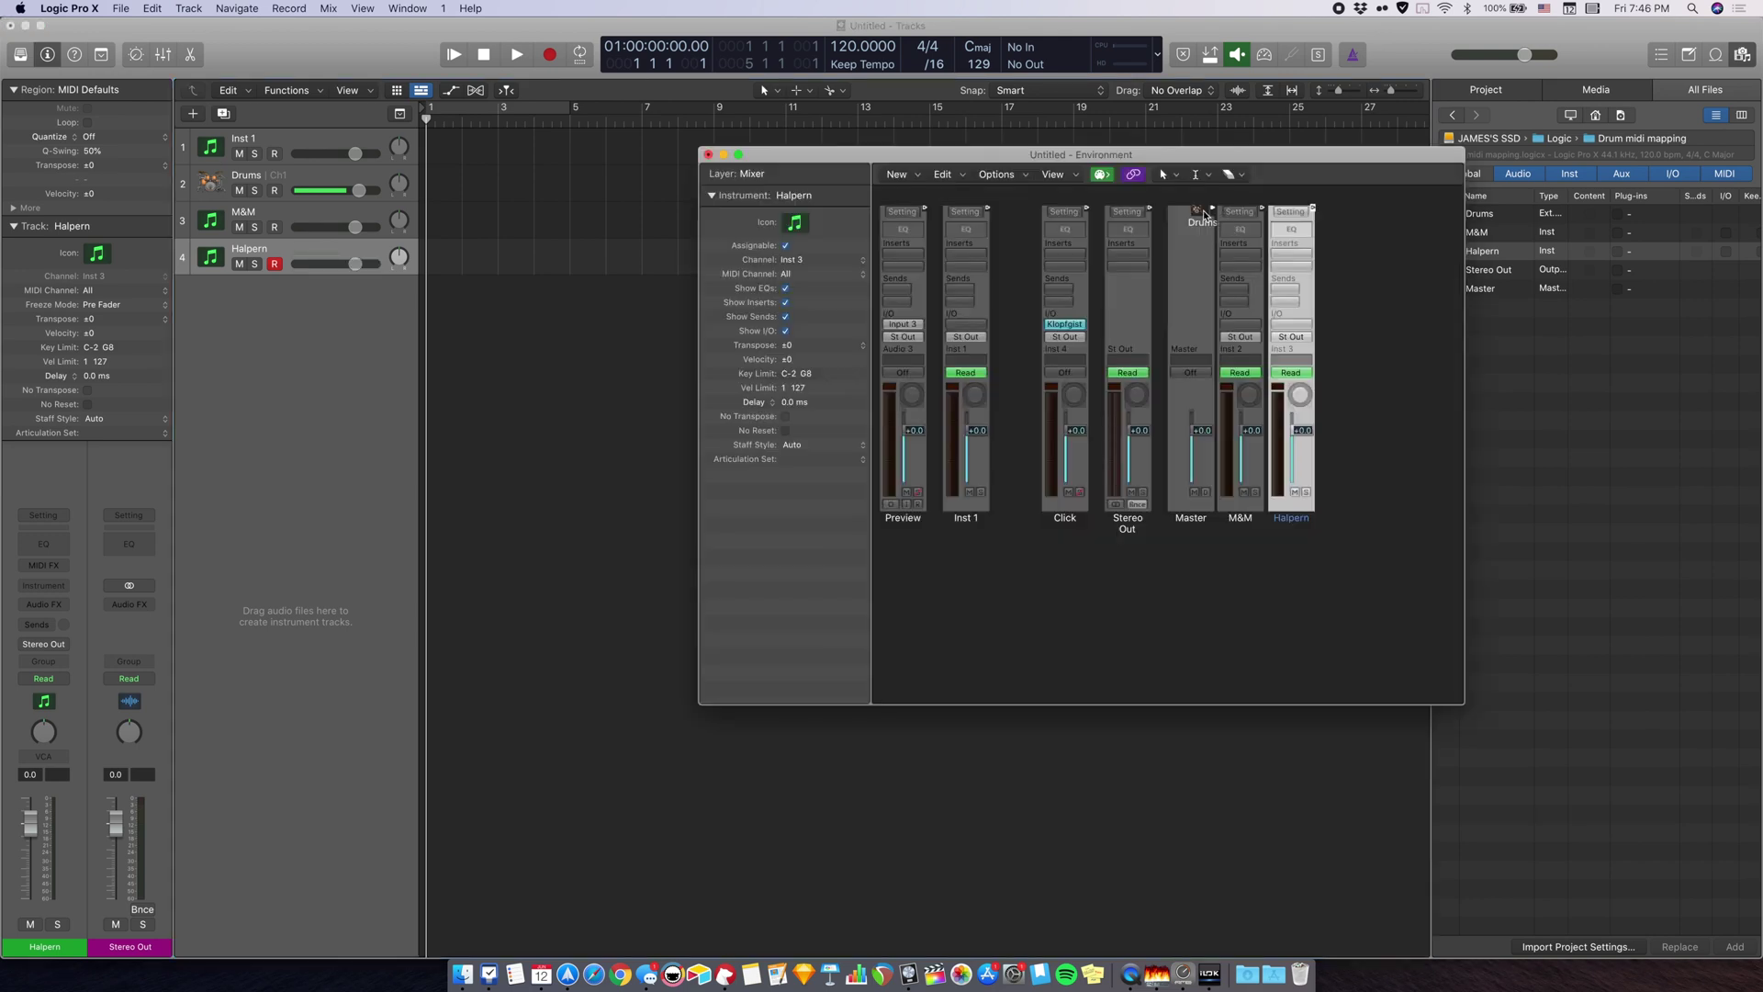
{"action": "left_click_drag", "start_coordinate": [1205, 217], "coordinate": [1315, 611]}
{"action": "double_click", "coordinate": [1316, 609]}
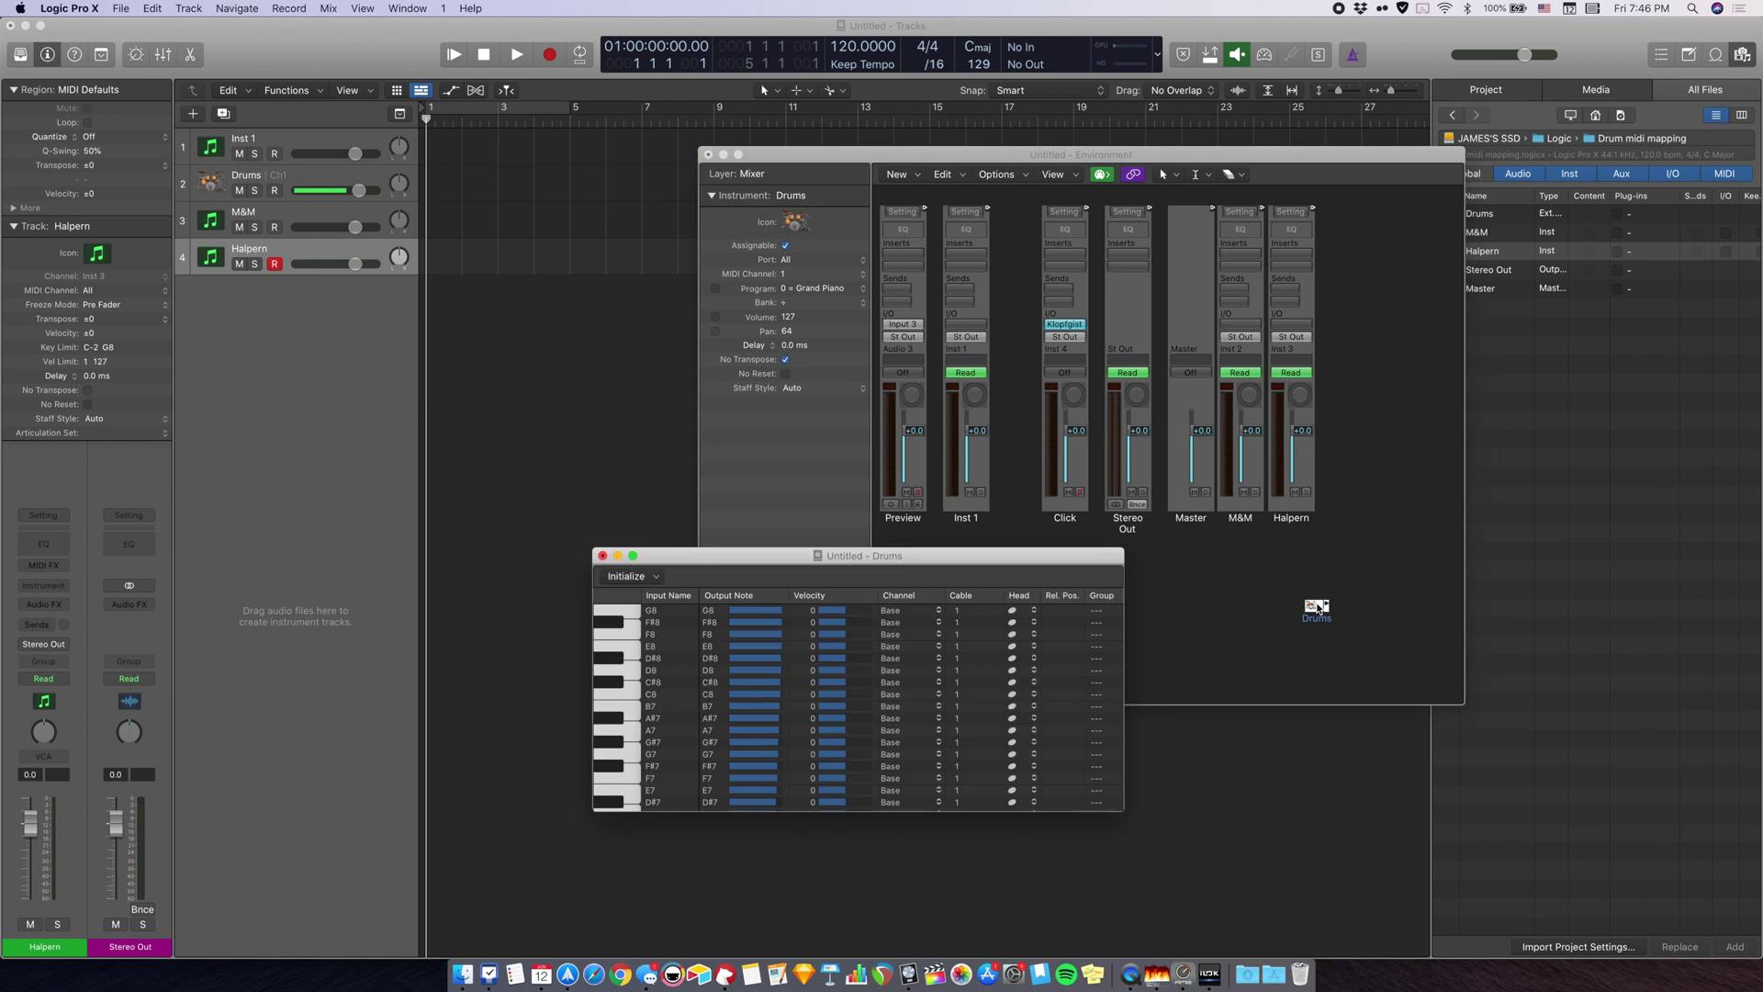
{"action": "left_click", "coordinate": [668, 657]}
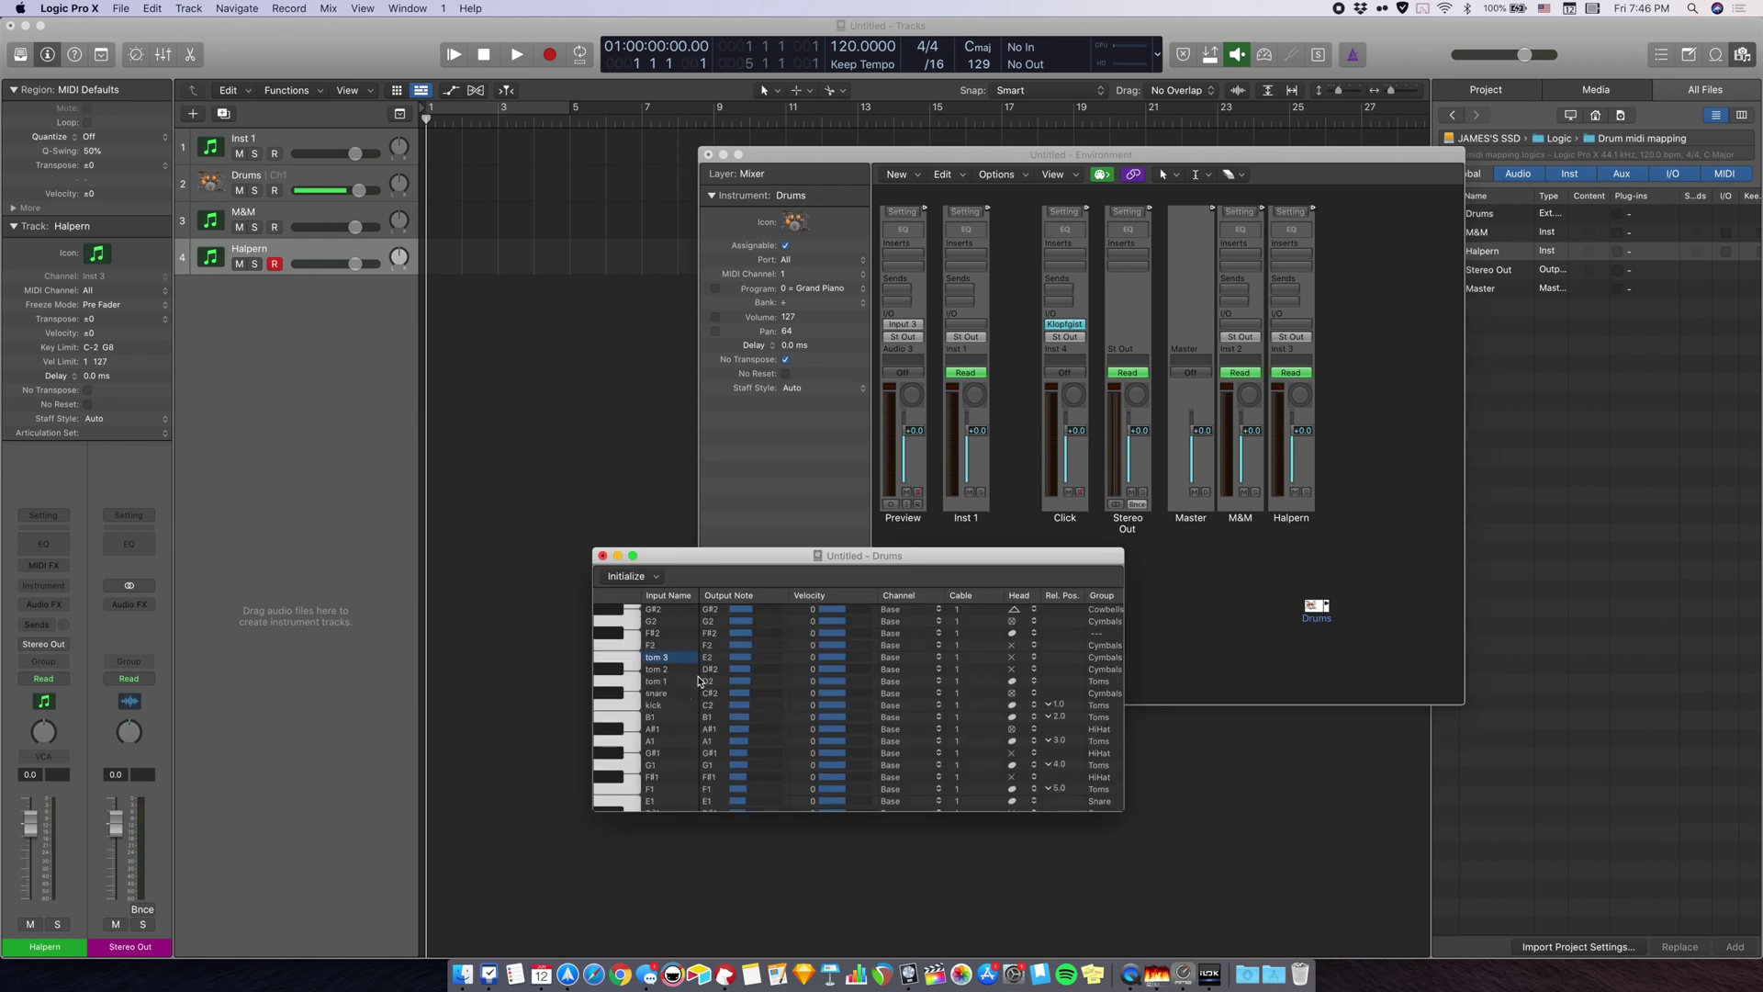
{"action": "key", "text": "super+w"}
Add a Monitor fed by Drums, clear the channel port, and cable it to M&M and Halpern.
{"action": "left_click", "coordinate": [917, 178]}
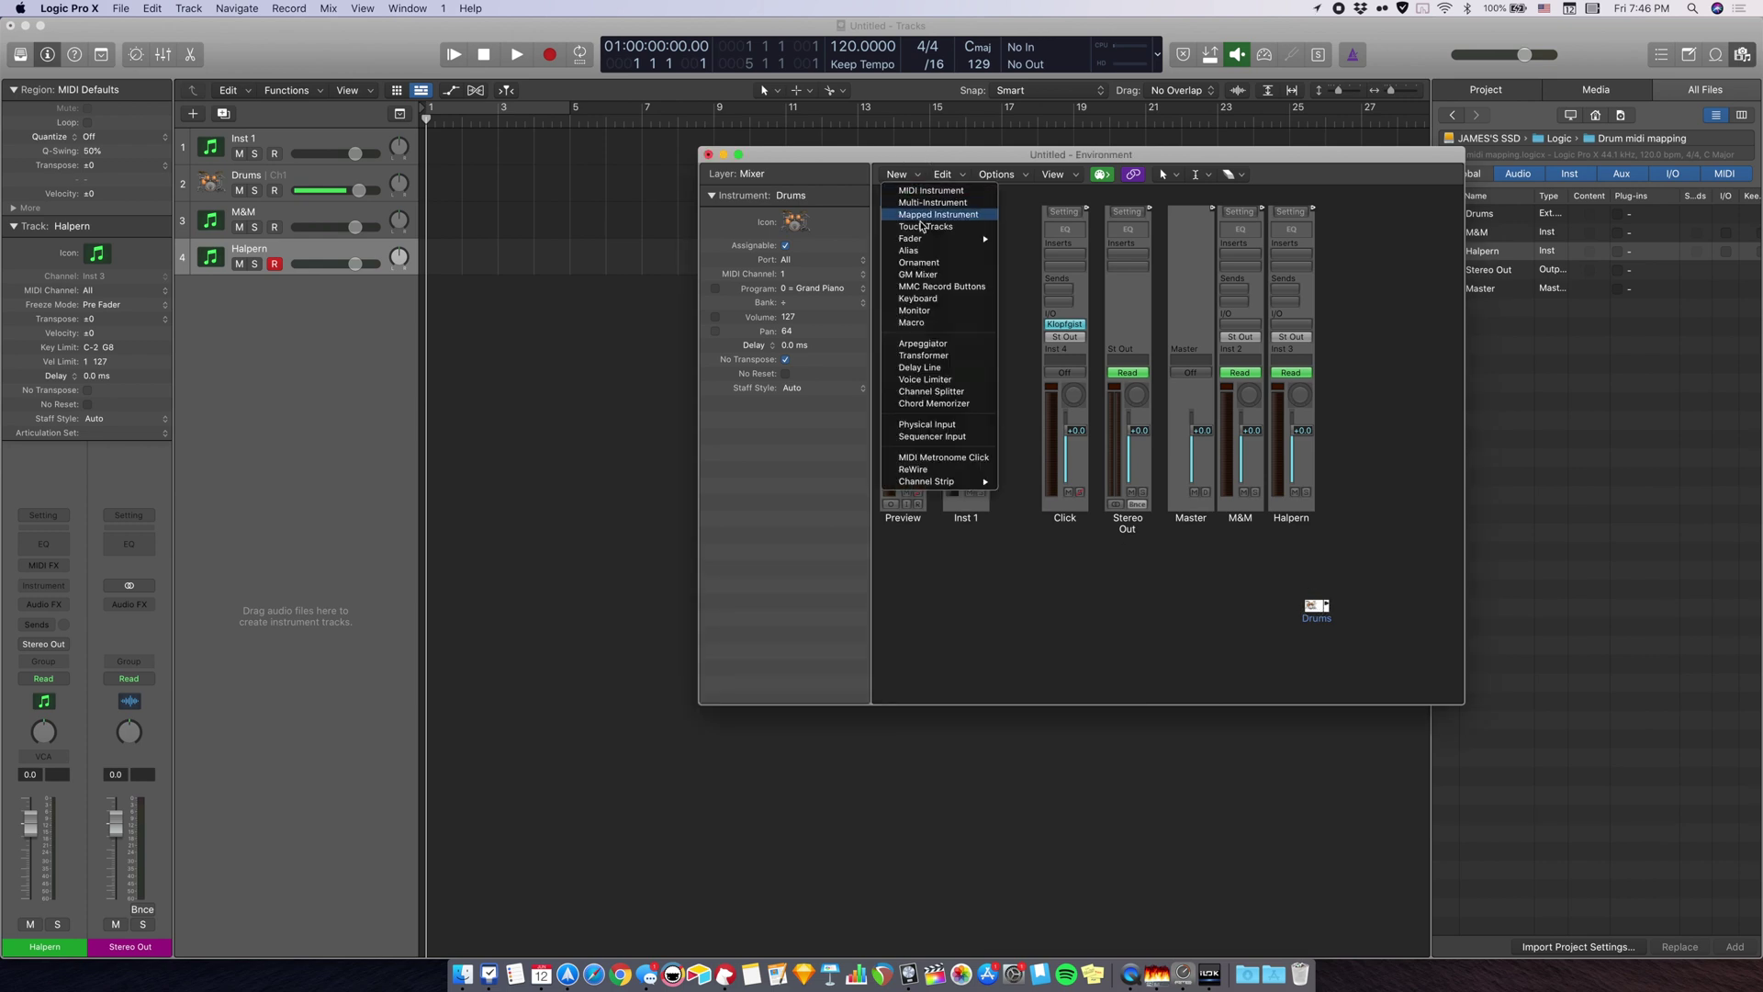
{"action": "left_click", "coordinate": [944, 314]}
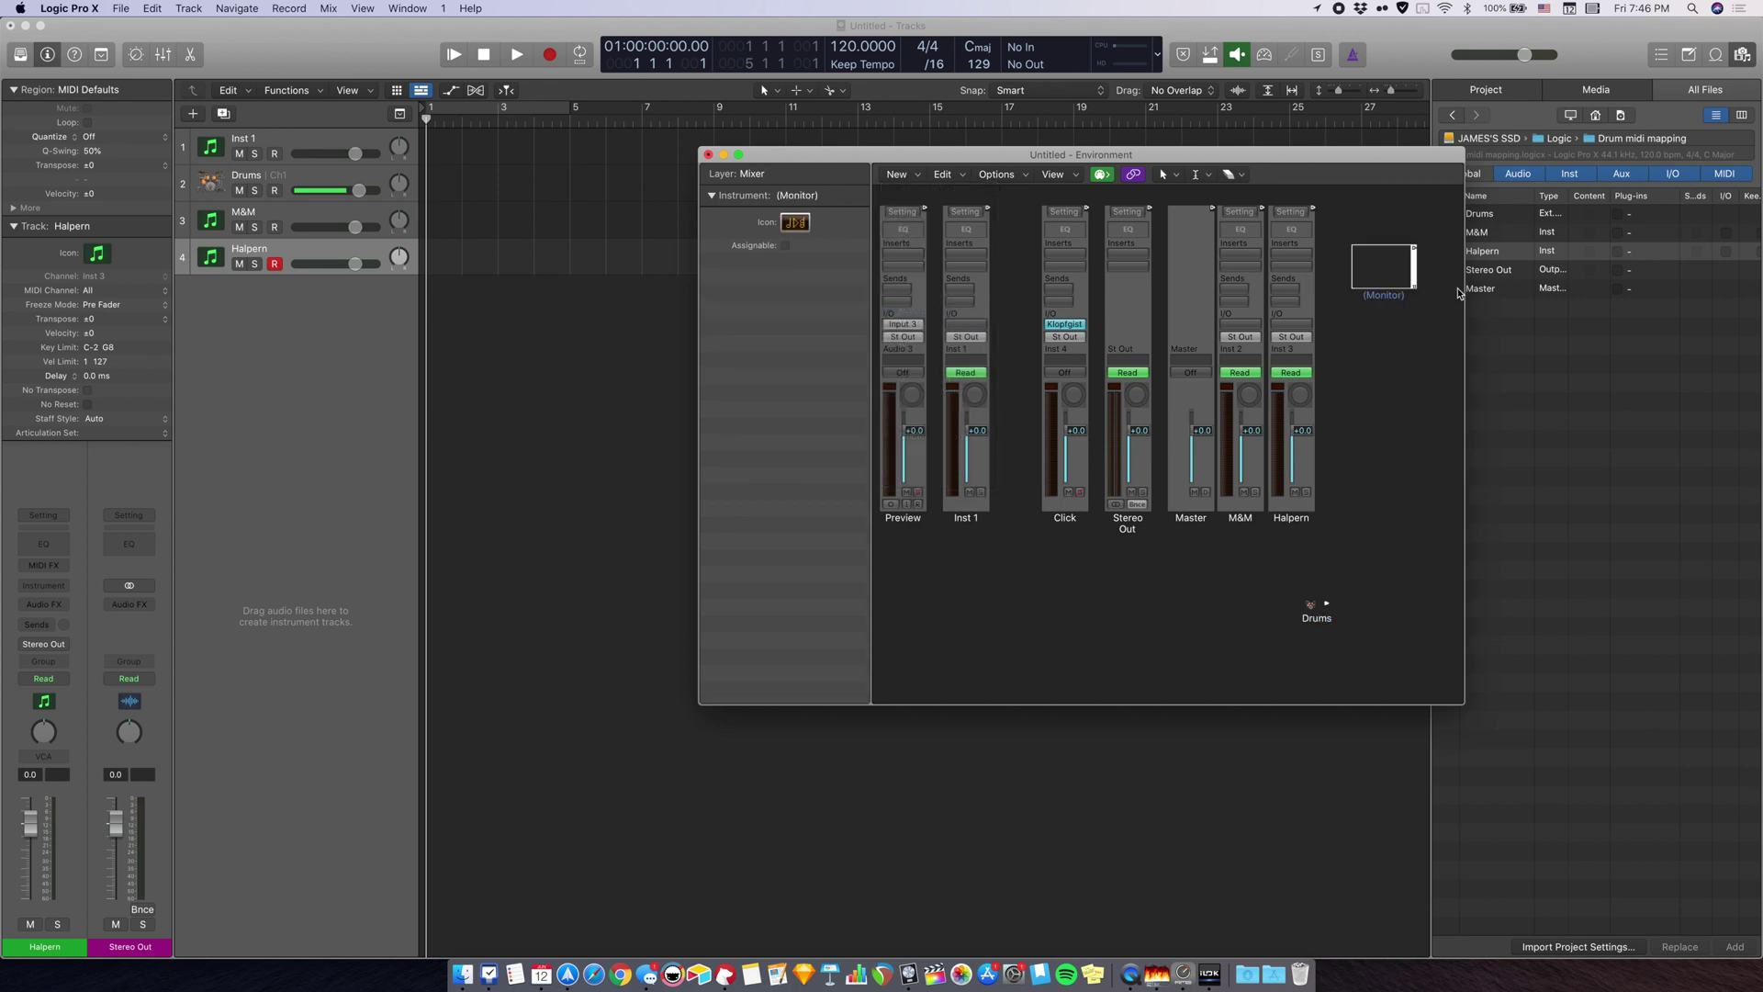
{"action": "left_click_drag", "start_coordinate": [1396, 265], "coordinate": [1162, 603]}
{"action": "left_click_drag", "start_coordinate": [1329, 604], "coordinate": [1164, 589]}
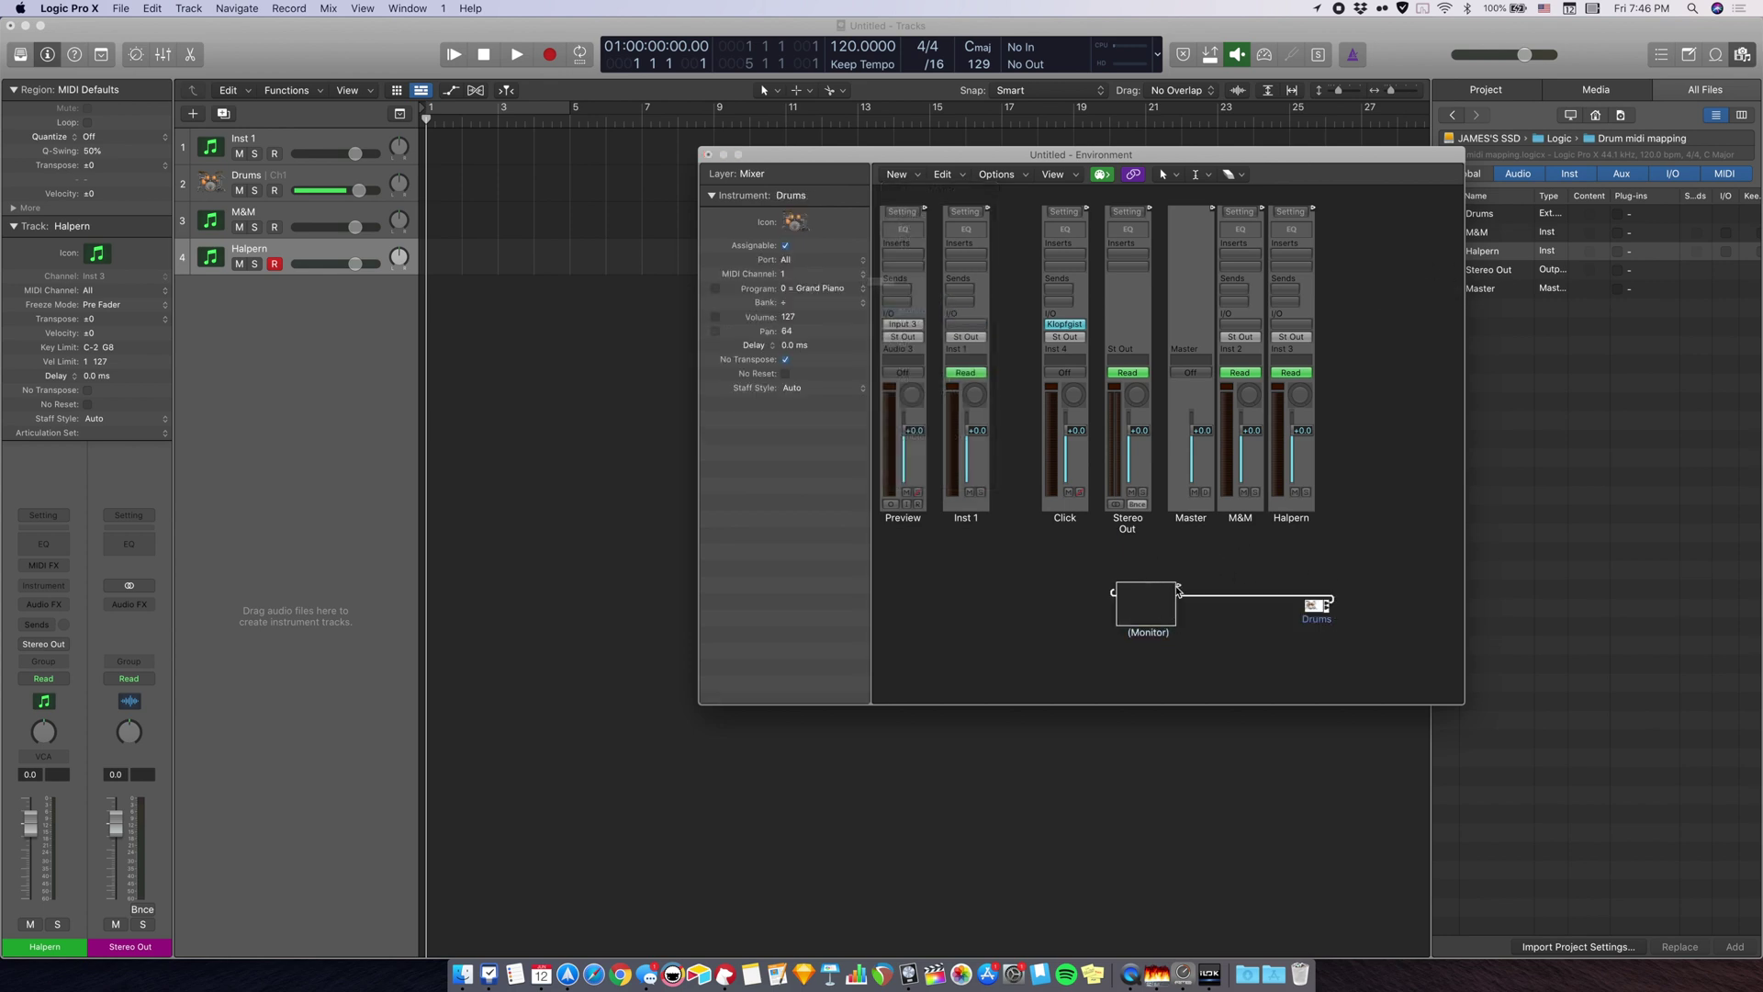
{"action": "left_click", "coordinate": [993, 320]}
{"action": "left_click_drag", "start_coordinate": [1179, 588], "coordinate": [1243, 504]}
{"action": "left_click_drag", "start_coordinate": [1180, 590], "coordinate": [1281, 485]}
{"action": "left_click", "coordinate": [708, 155]}
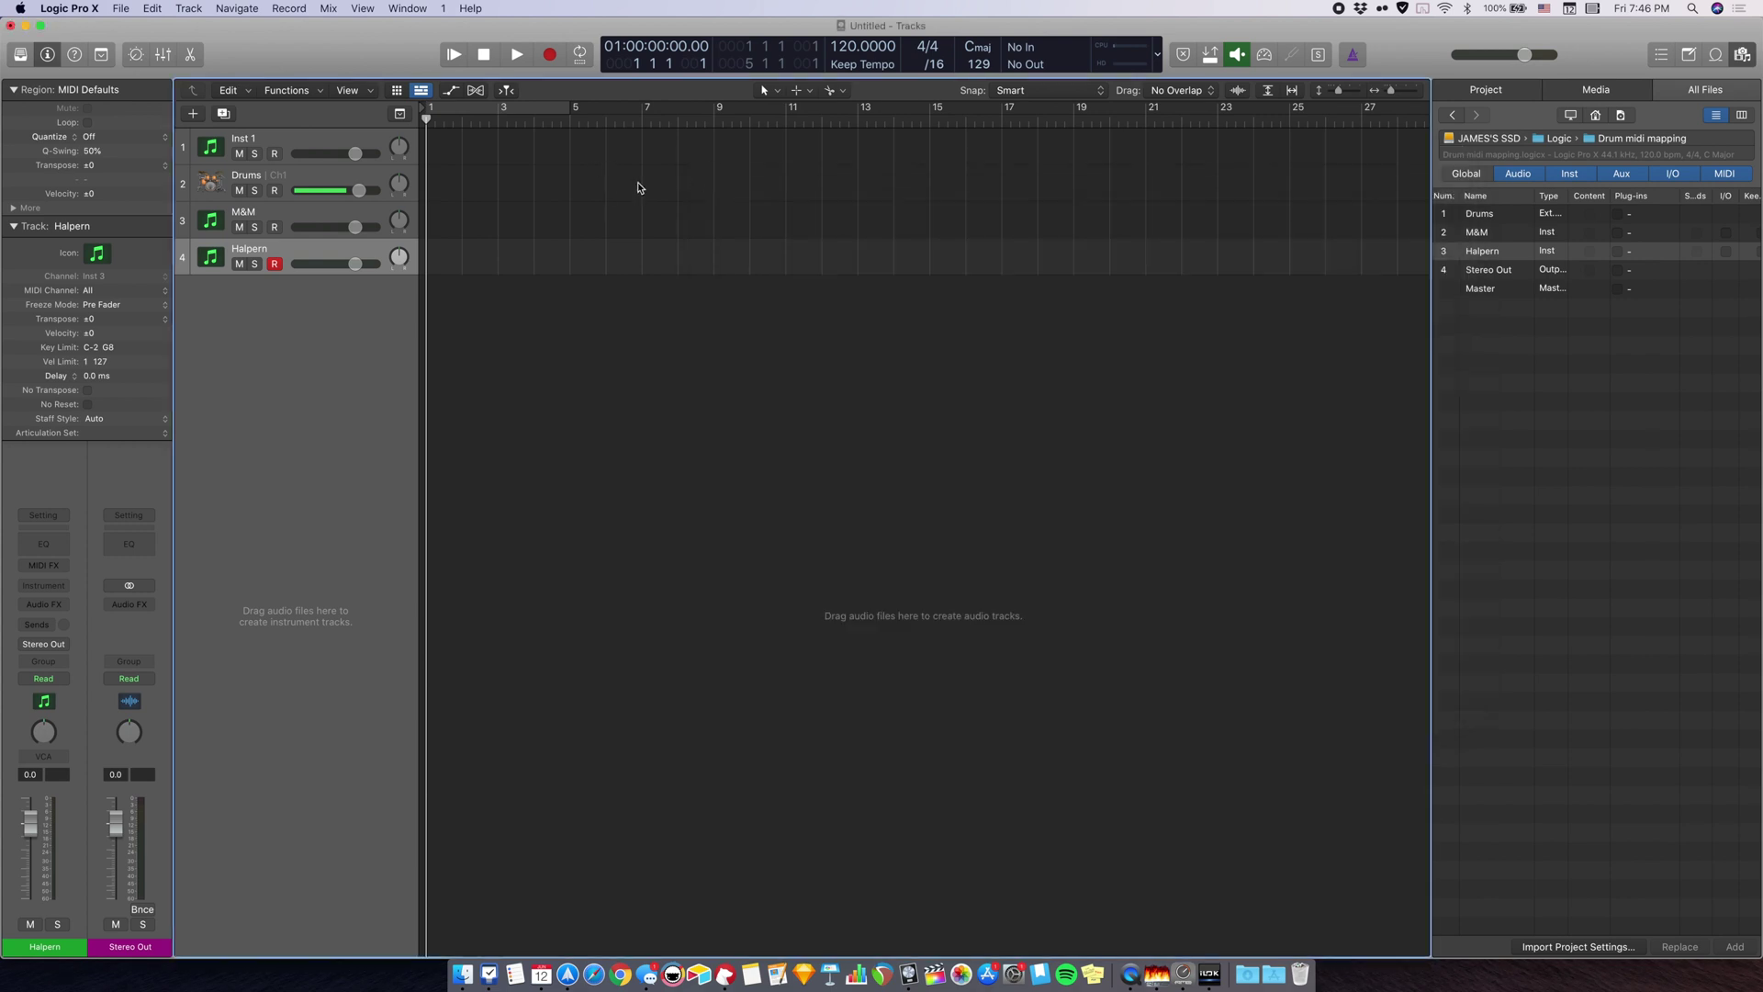
Create an empty MIDI region at bar 2 on the Drums track and open it in the Piano Roll.
{"action": "right_click", "coordinate": [489, 193]}
{"action": "left_click", "coordinate": [539, 197]}
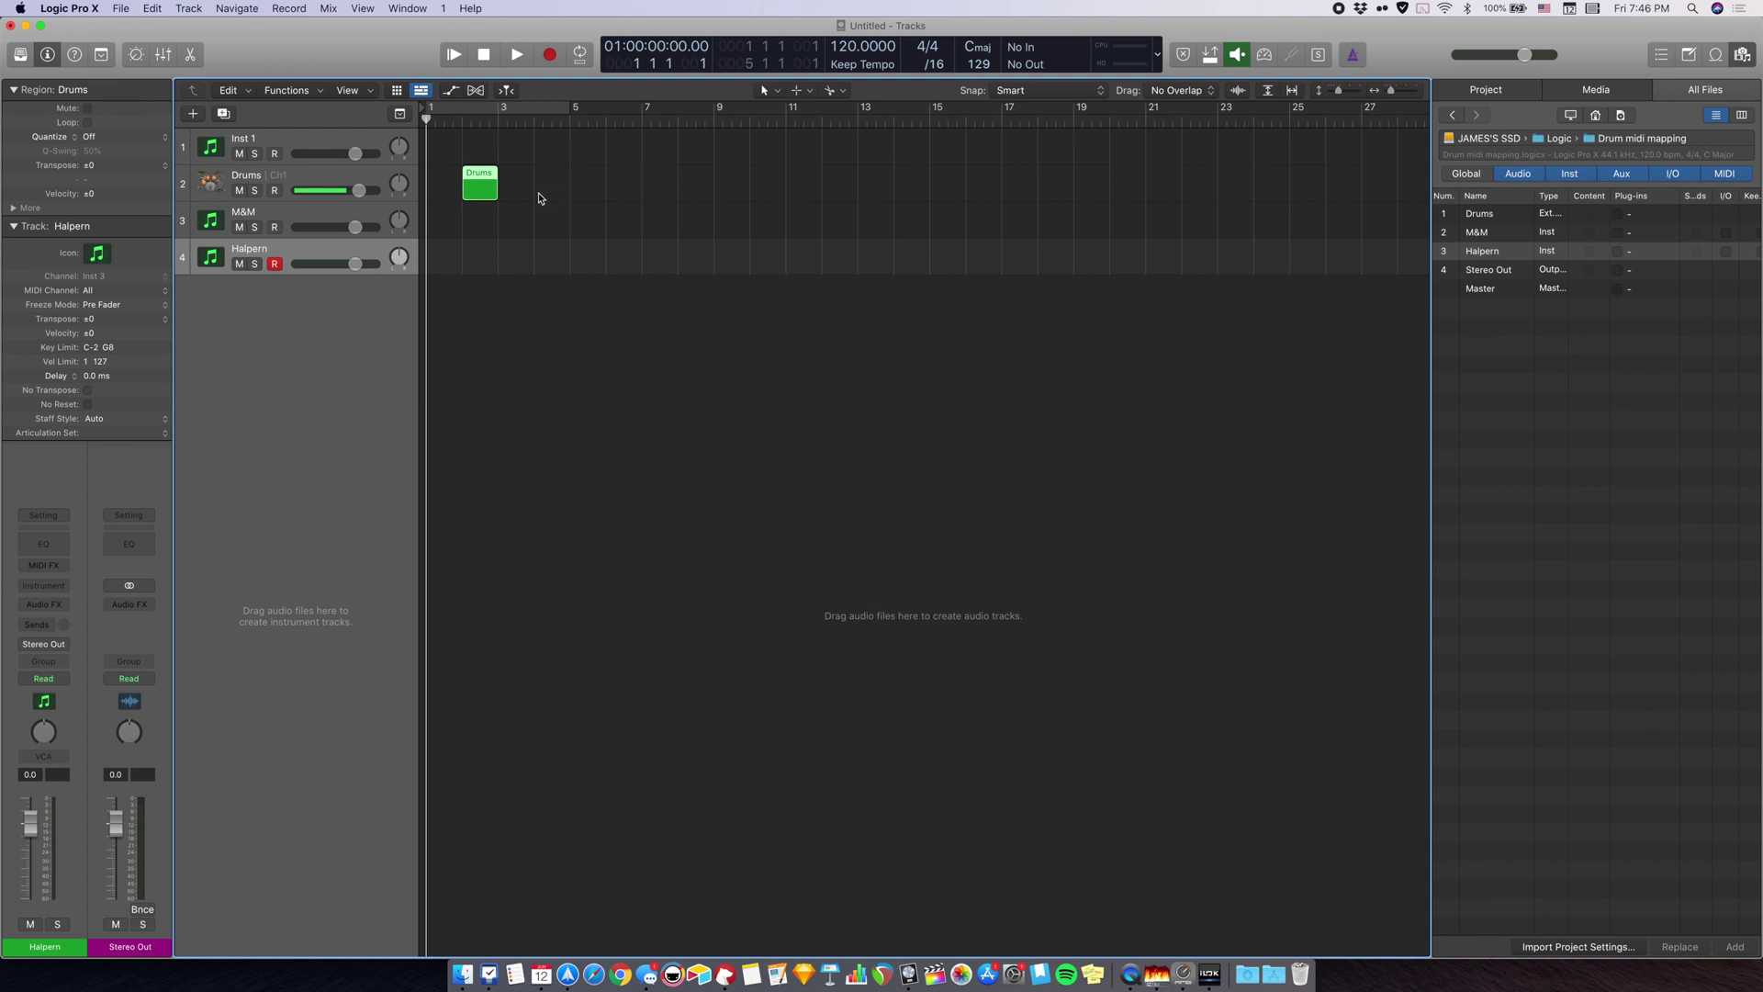
{"action": "double_click", "coordinate": [480, 184]}
{"action": "scroll", "coordinate": [359, 744], "scroll_direction": "down", "scroll_amount": 5}
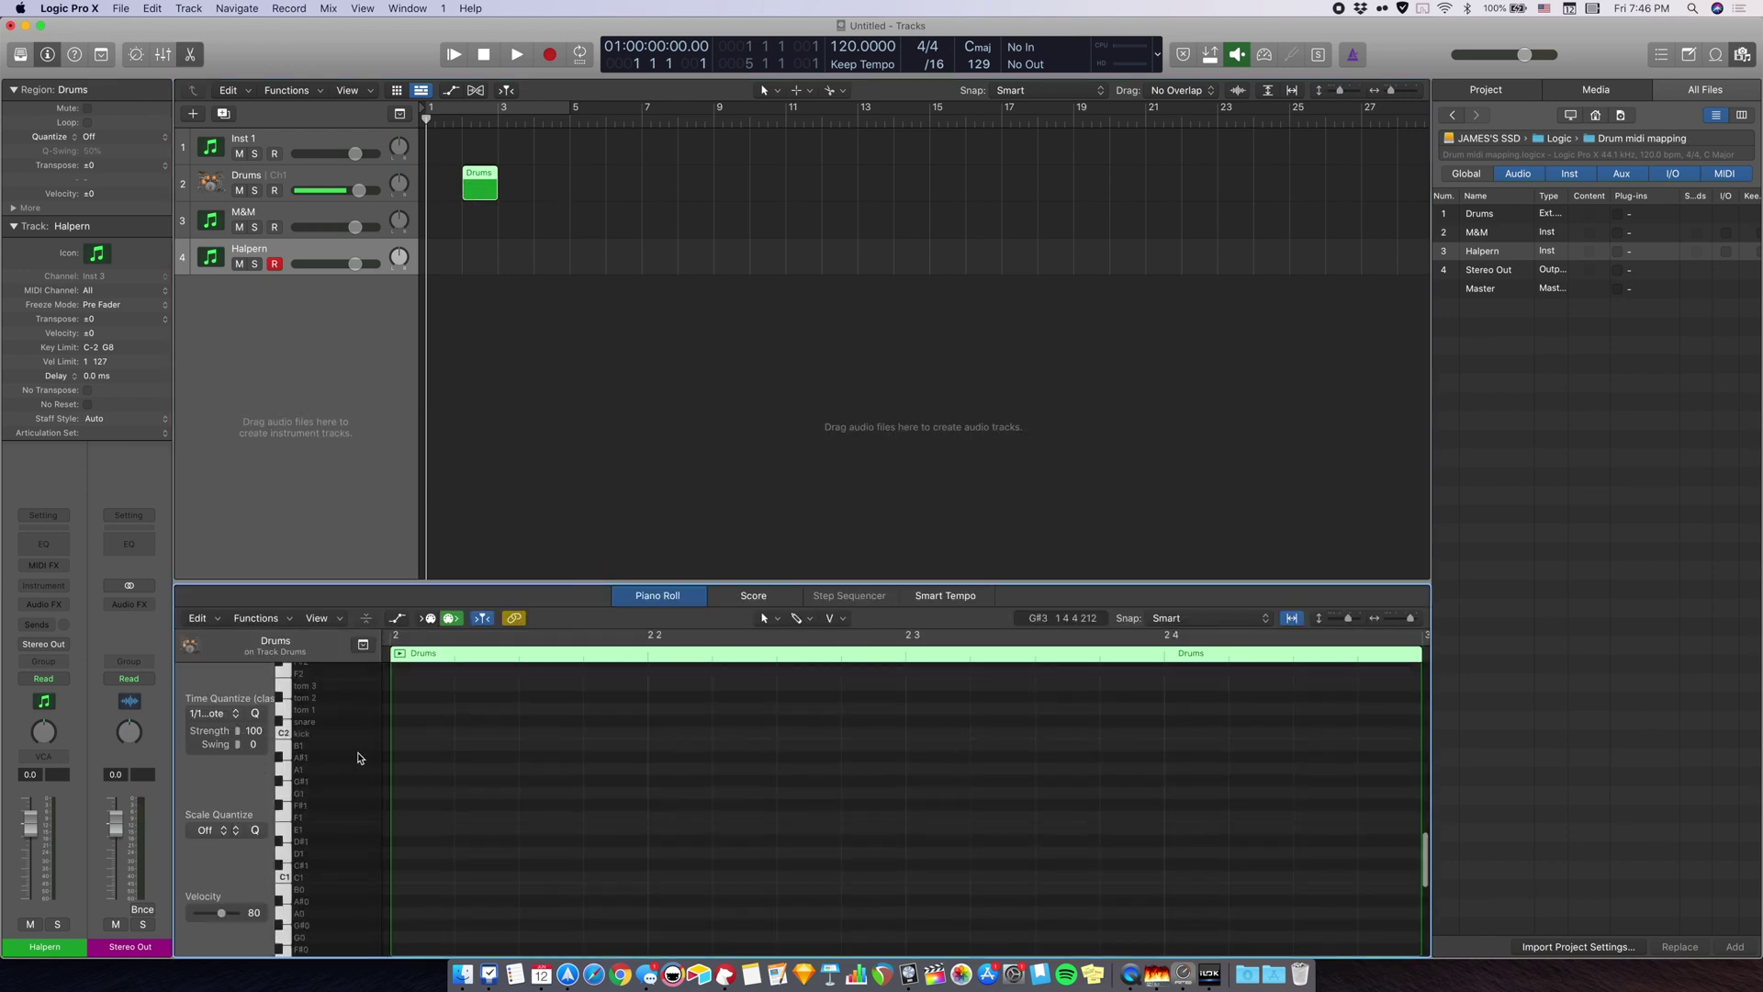